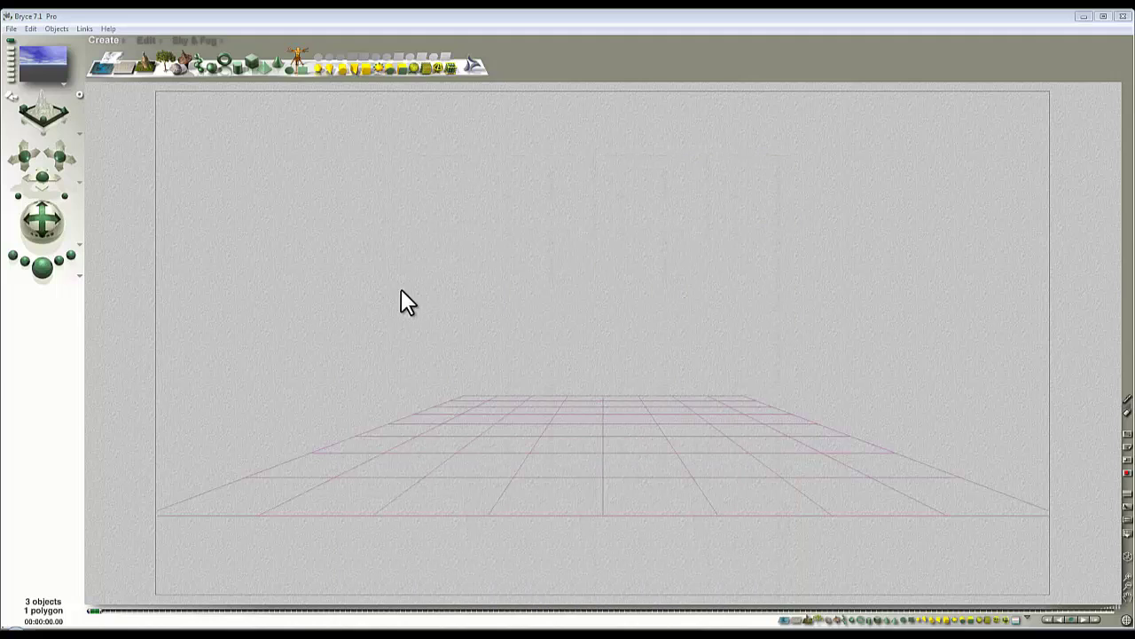
Set the render options to Premium quality with 4 rays per pixel and Blurry Transmissions enabled
left_click(80, 275)
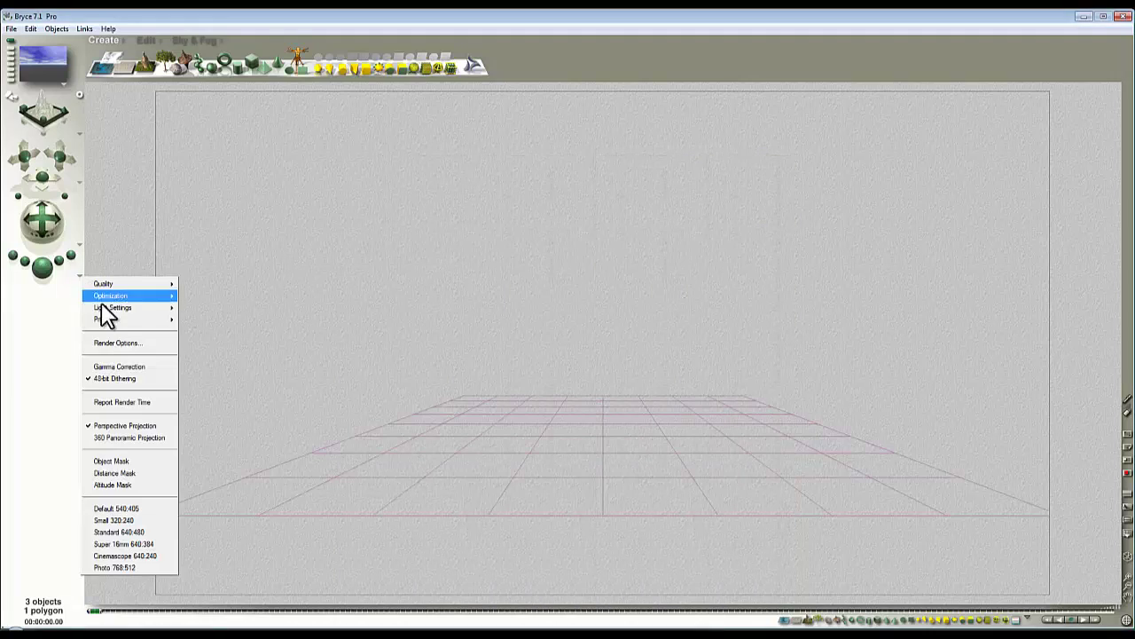
left_click(142, 343)
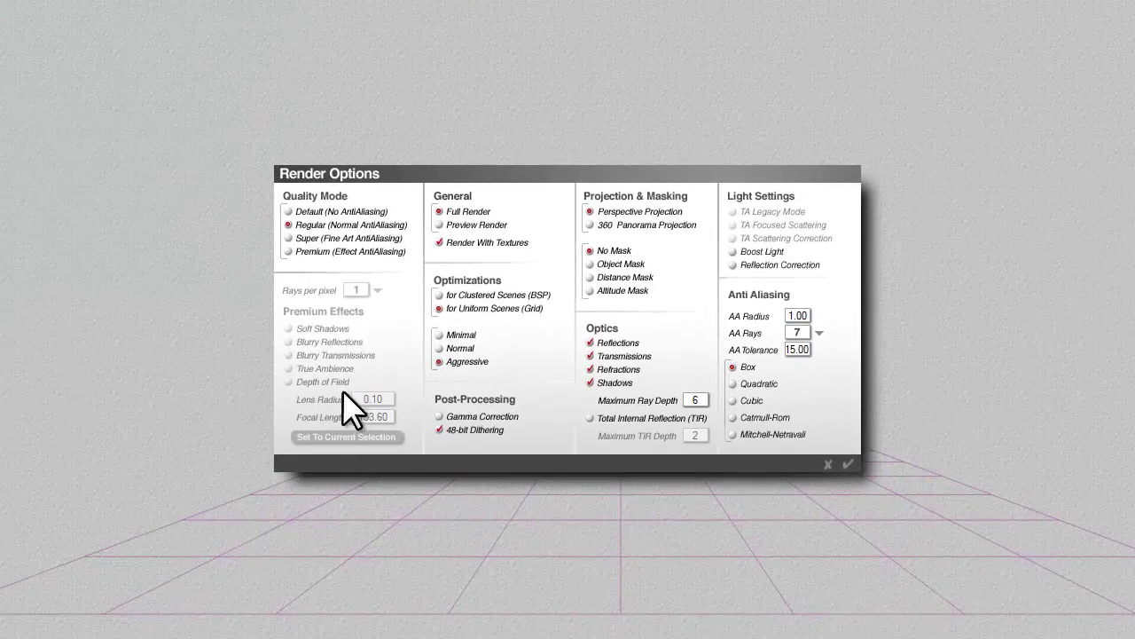
left_click(289, 252)
left_click(377, 290)
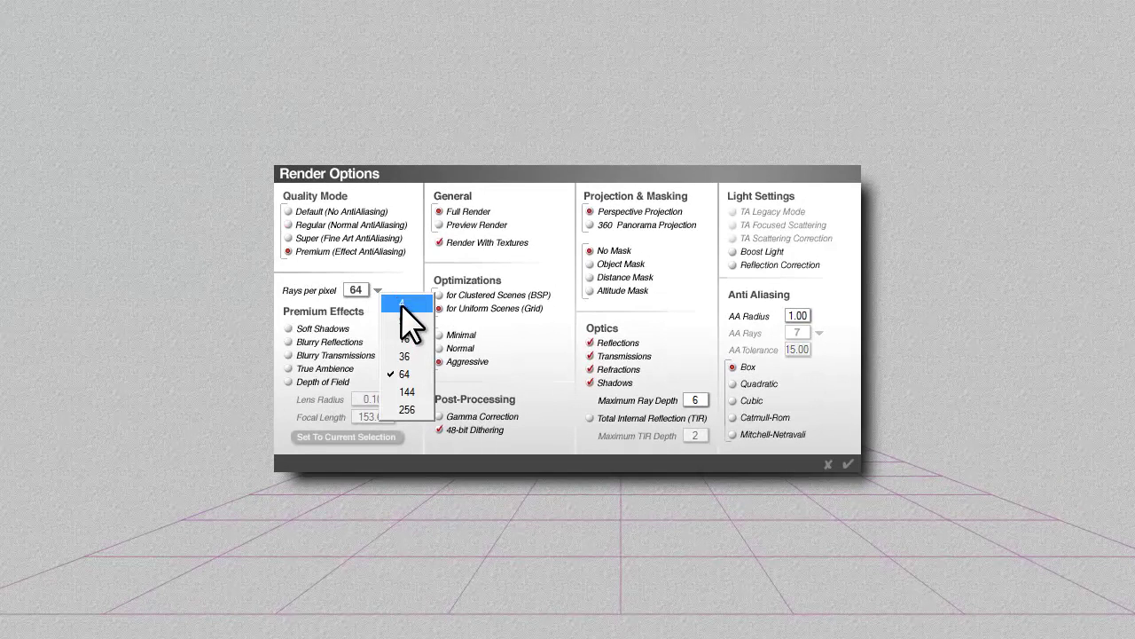
left_click(403, 304)
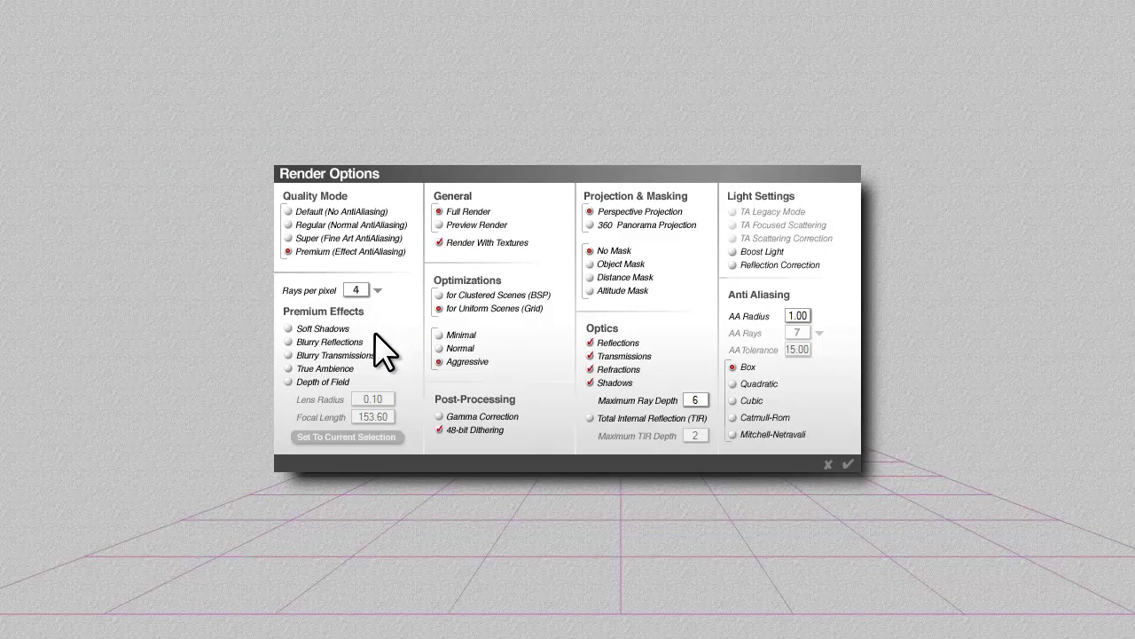
left_click(288, 355)
left_click(848, 464)
Set up the document with a 1:1 aspect ratio and a resolution of 600 x 600
left_click(15, 27)
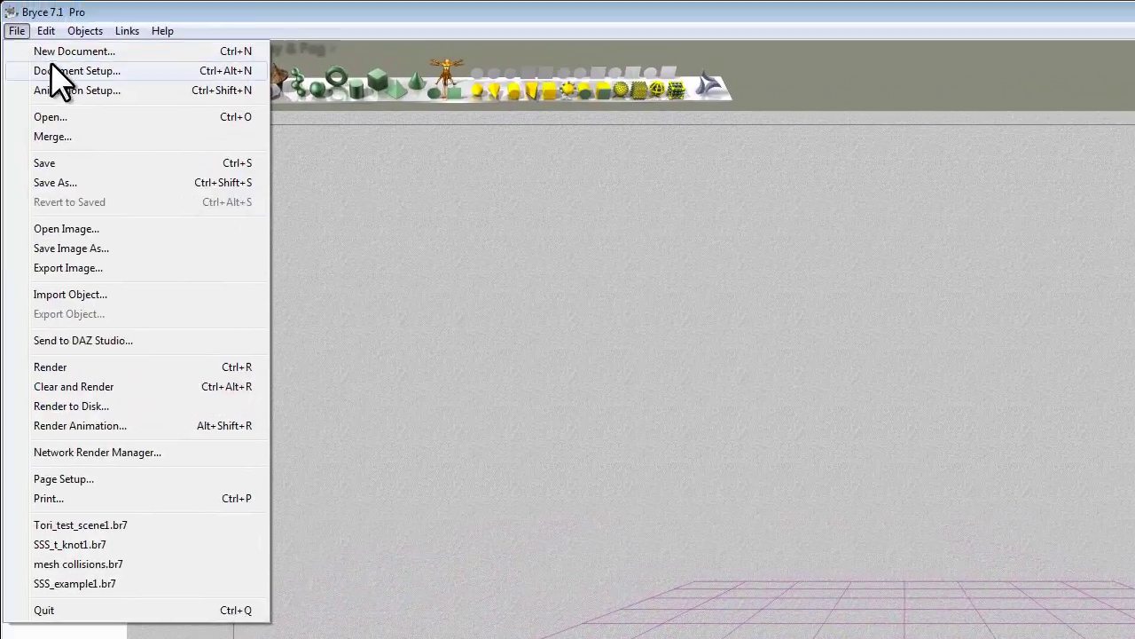
left_click(55, 71)
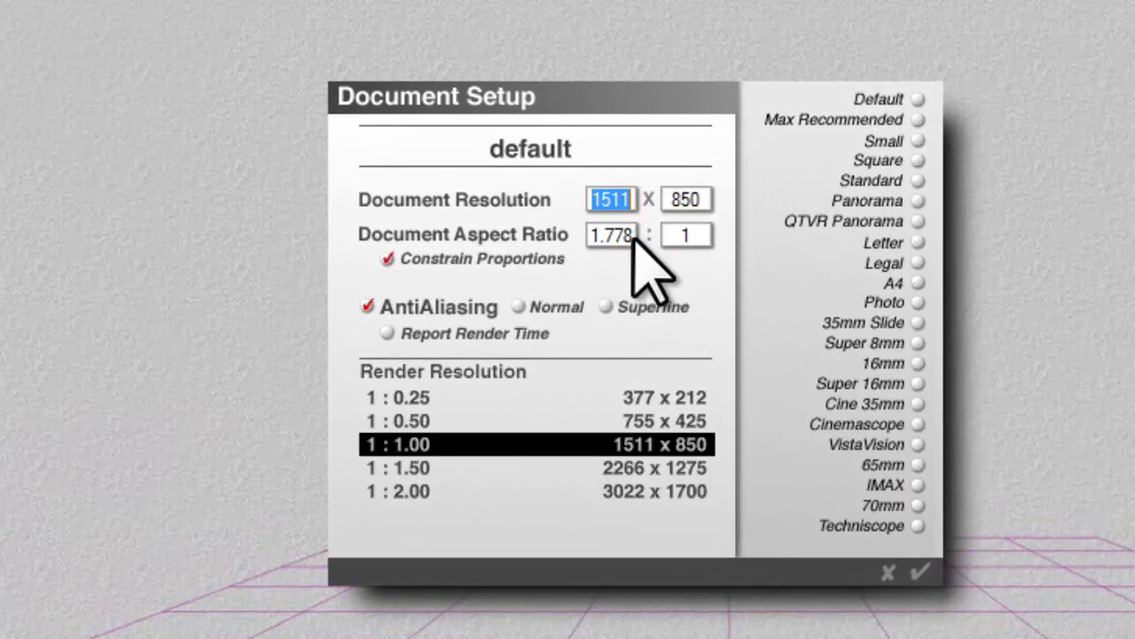
double_click(621, 235)
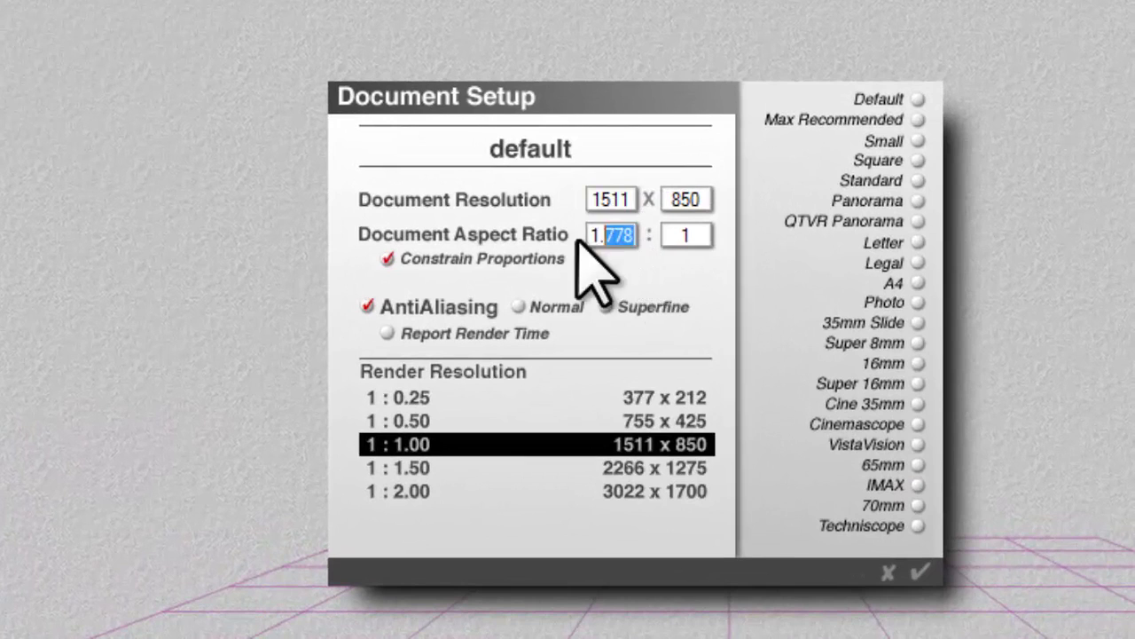
type("1")
key("Tab")
type("600")
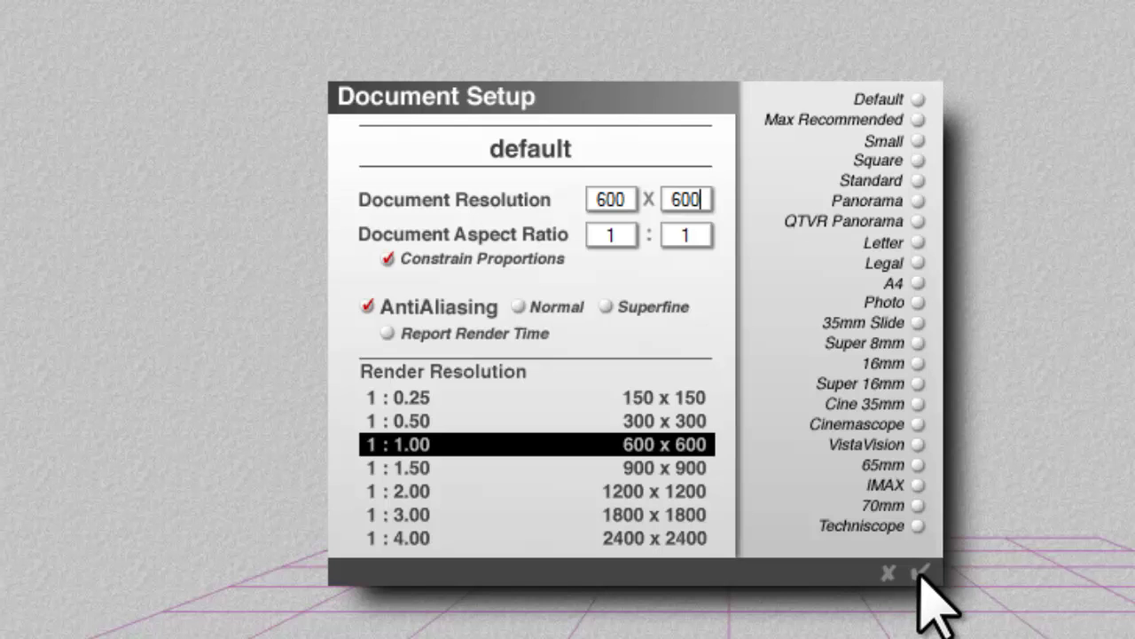
left_click(921, 572)
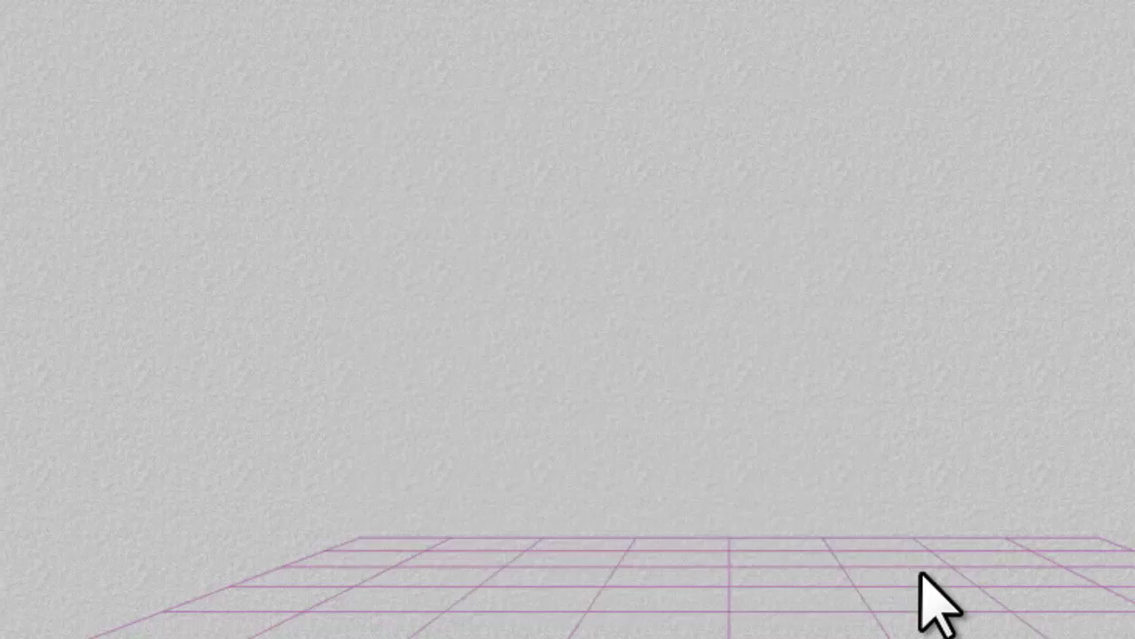
Turn the atmosphere off and set the sky background colour to black
left_click(199, 40)
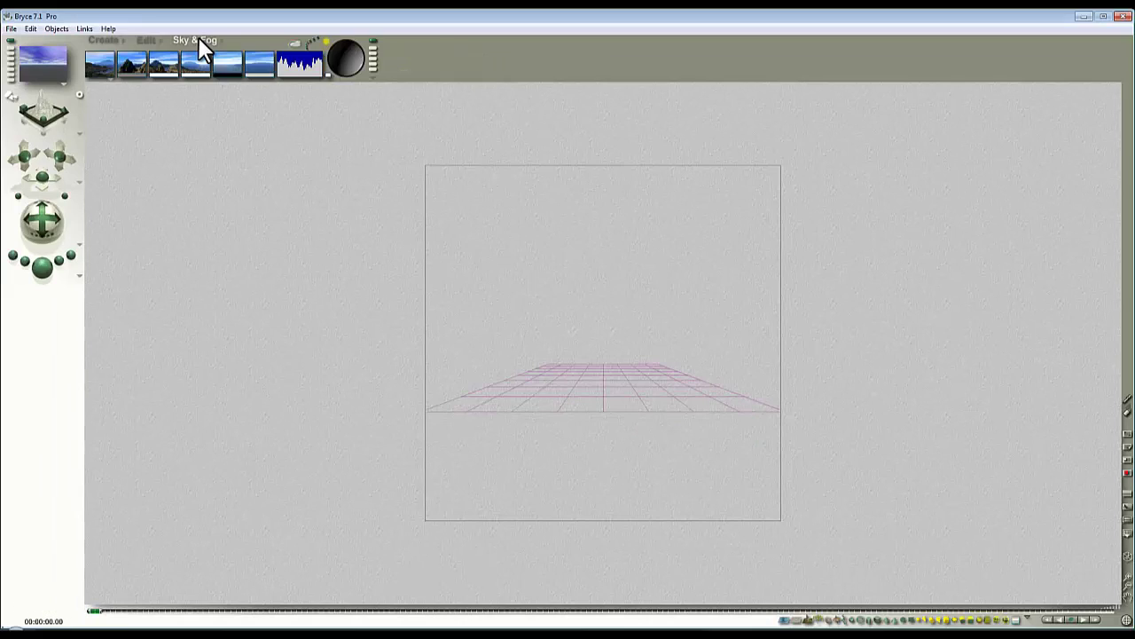
left_click(108, 78)
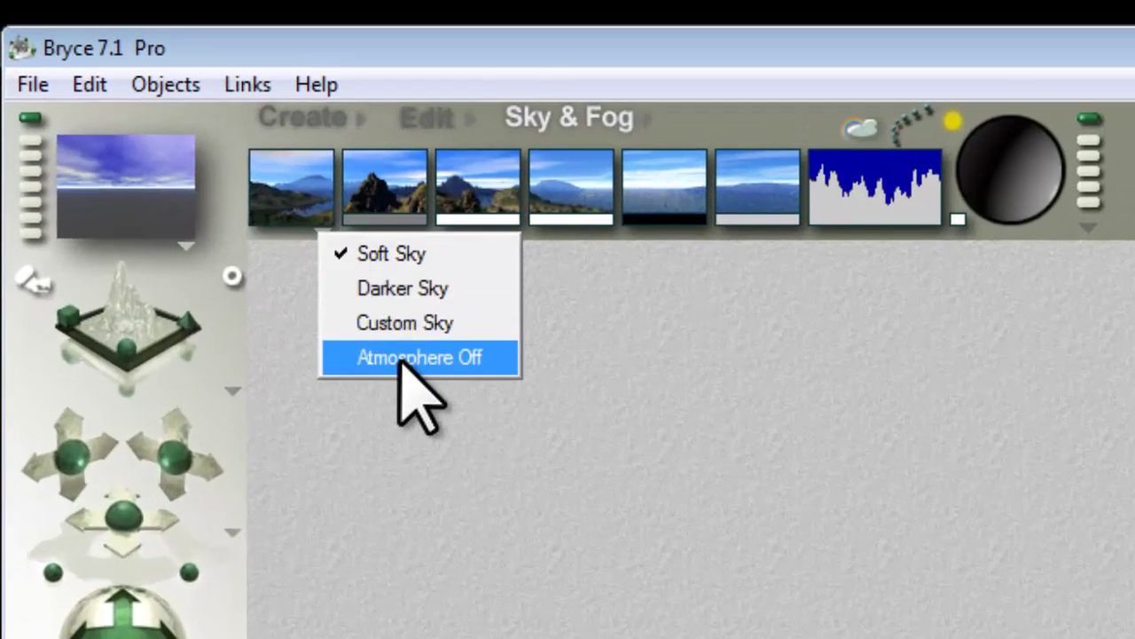
left_click(363, 328)
left_click(293, 200)
left_click(661, 213)
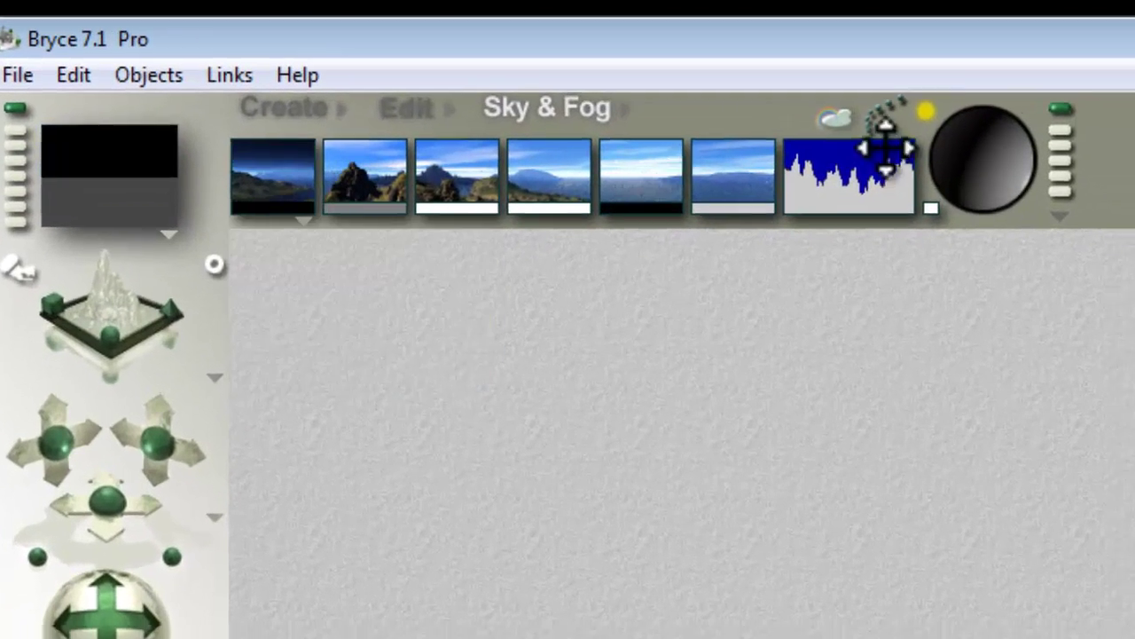
Disable the sun light in the Sky Lab
left_click(857, 128)
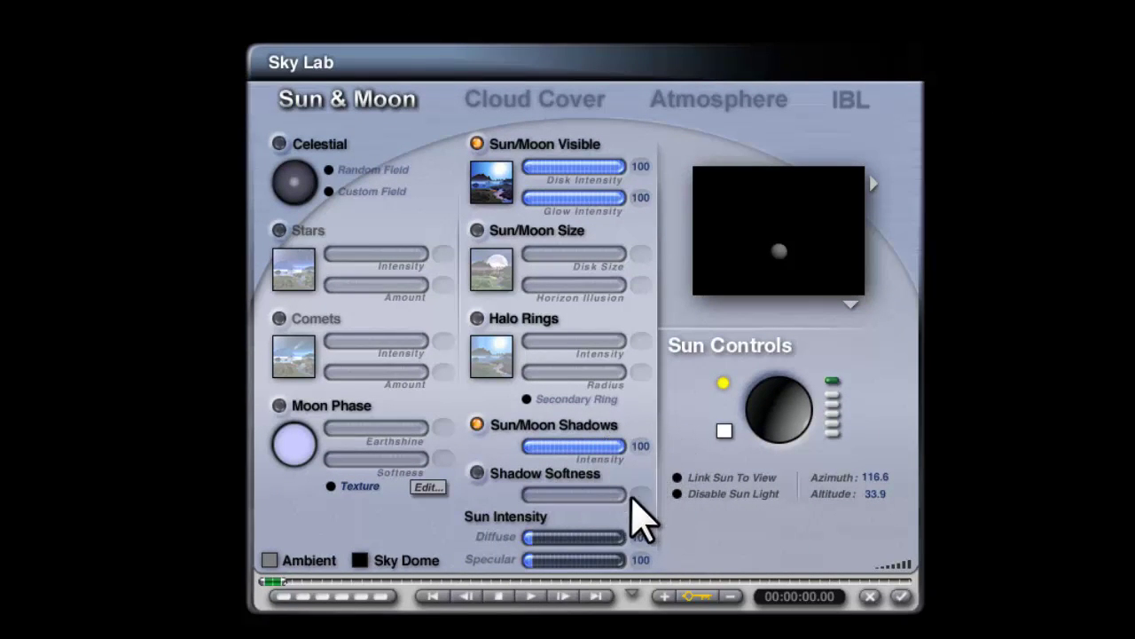
left_click(679, 494)
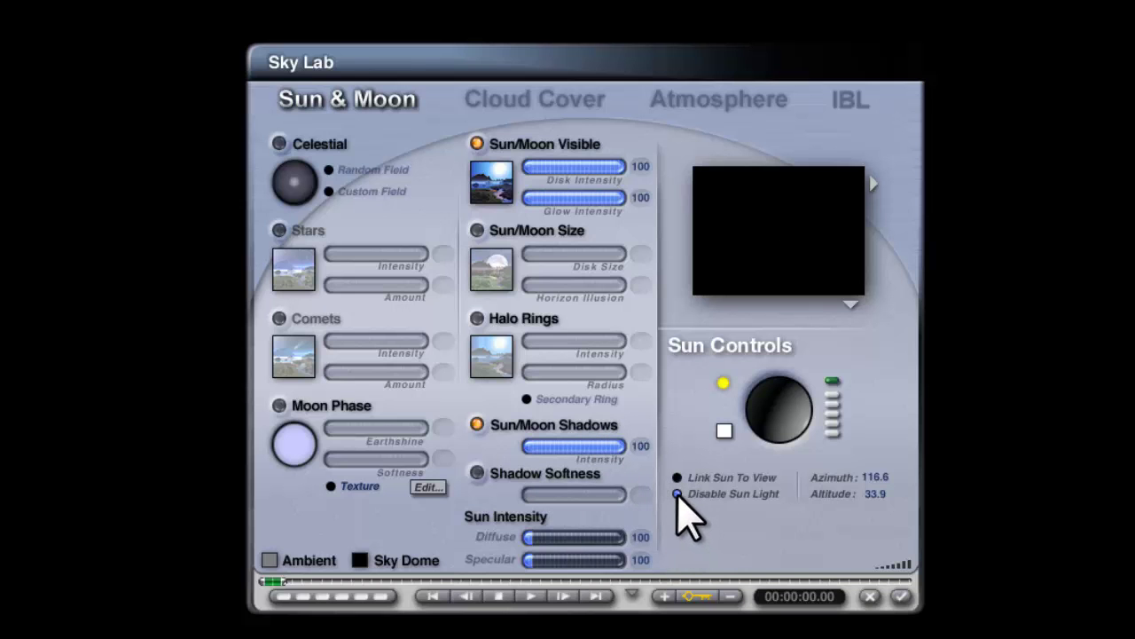
left_click(901, 596)
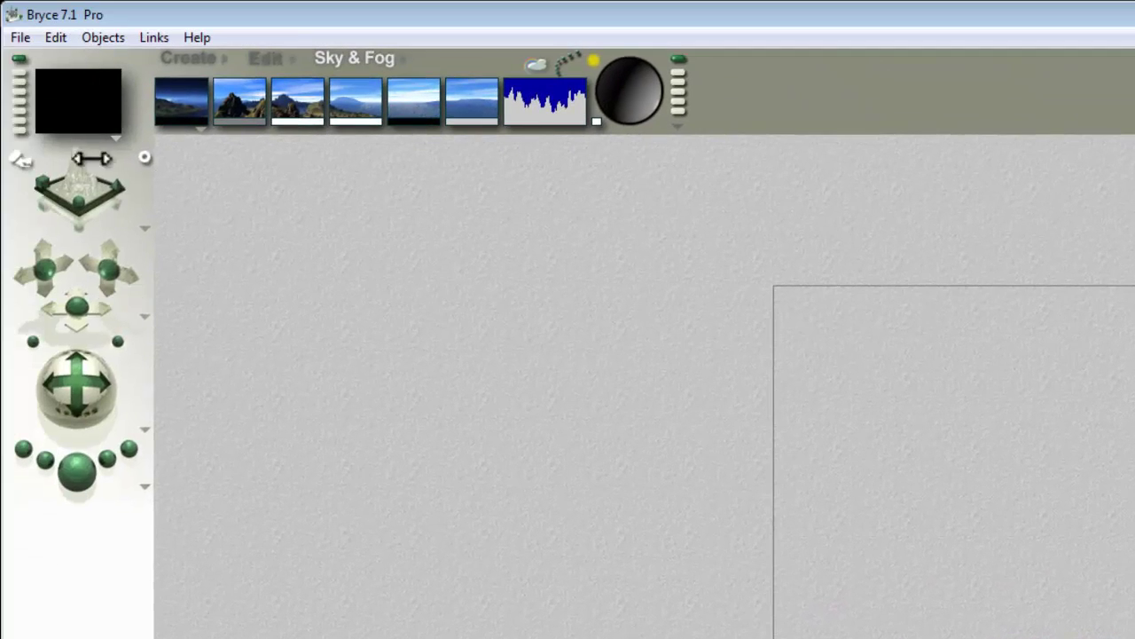
Load the Low Res Rounded Cube 12.5% from the Additional Primitives objects library into the scene
left_click(222, 61)
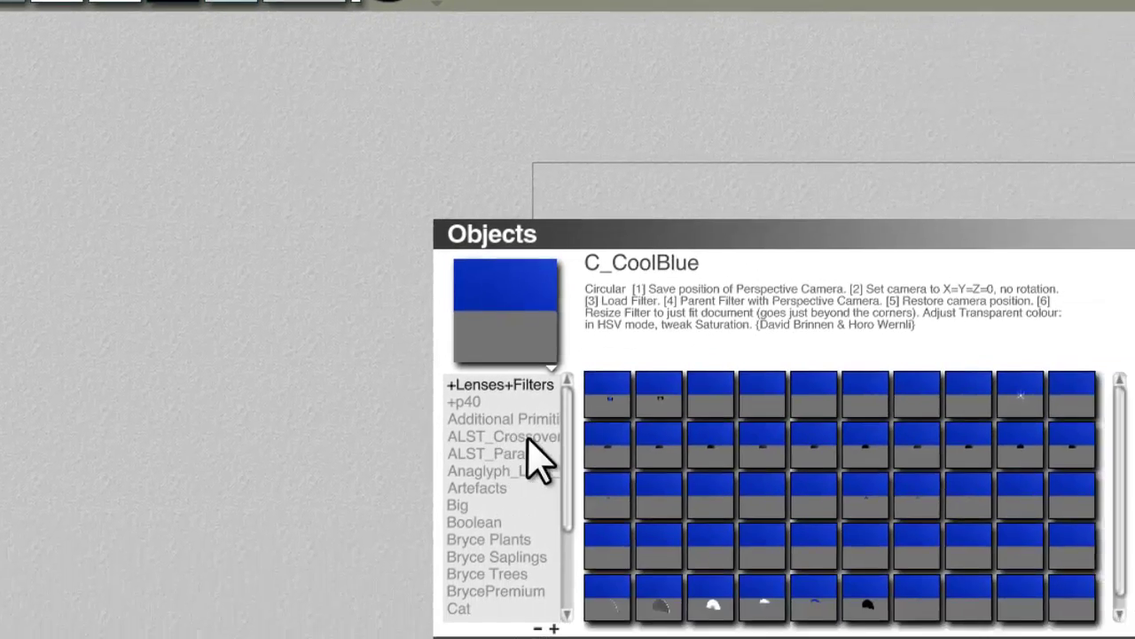
left_click(768, 531)
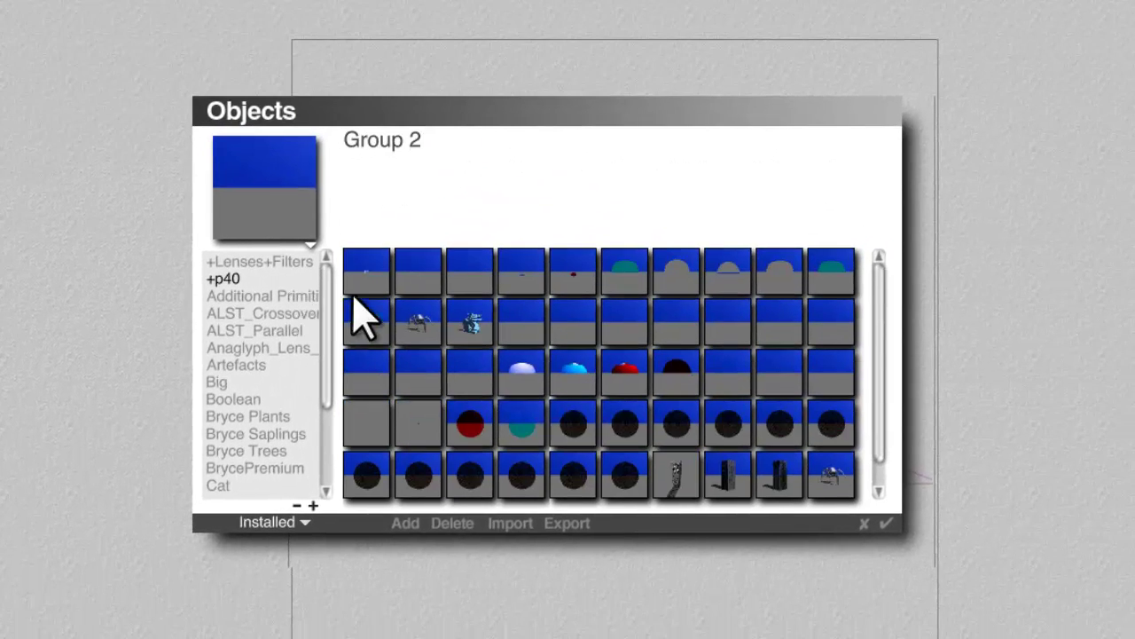
left_click(306, 295)
left_click(523, 279)
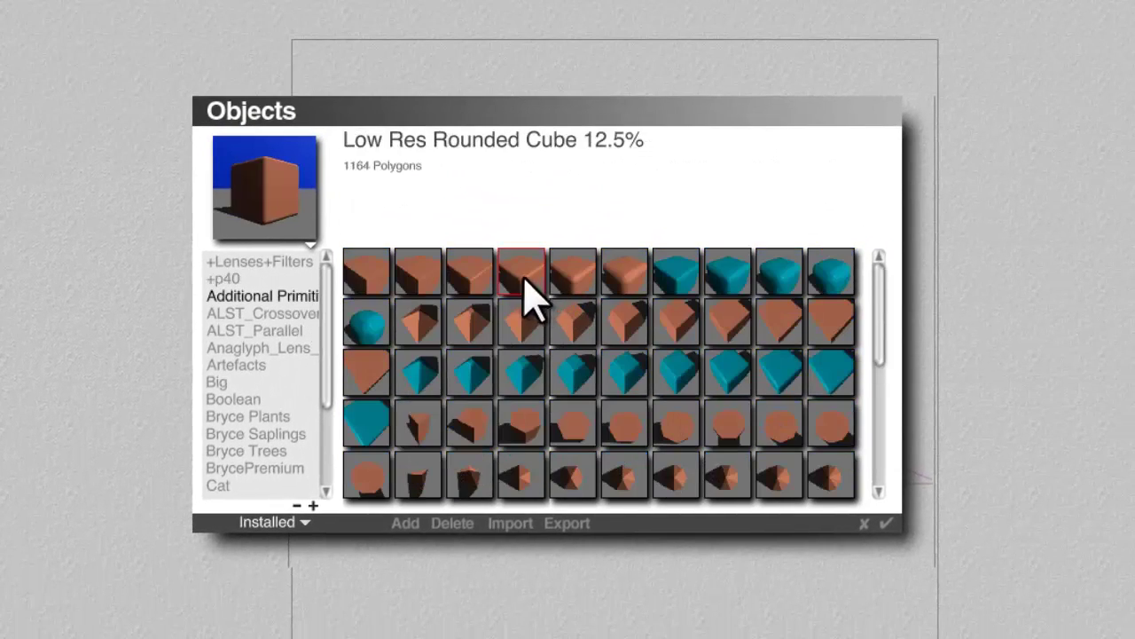
left_click(886, 523)
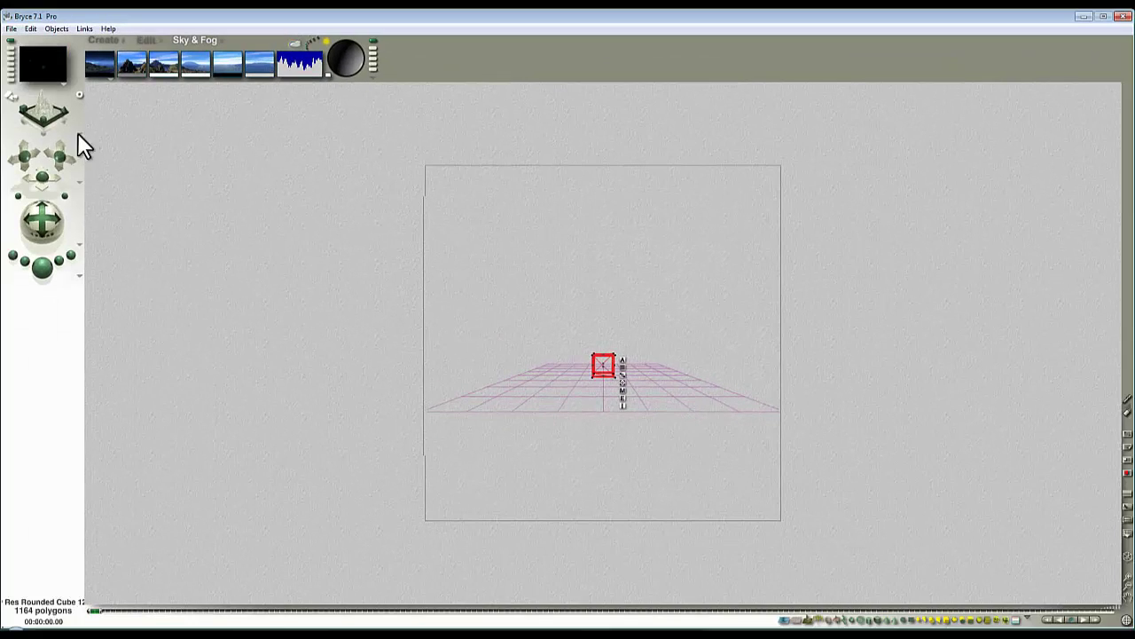
Reposition the camera so the cube is framed centrally, corner on and slightly from above
mouse_move(45, 173)
left_mouse_down()
mouse_move(55, 159)
mouse_move(43, 177)
left_mouse_up()
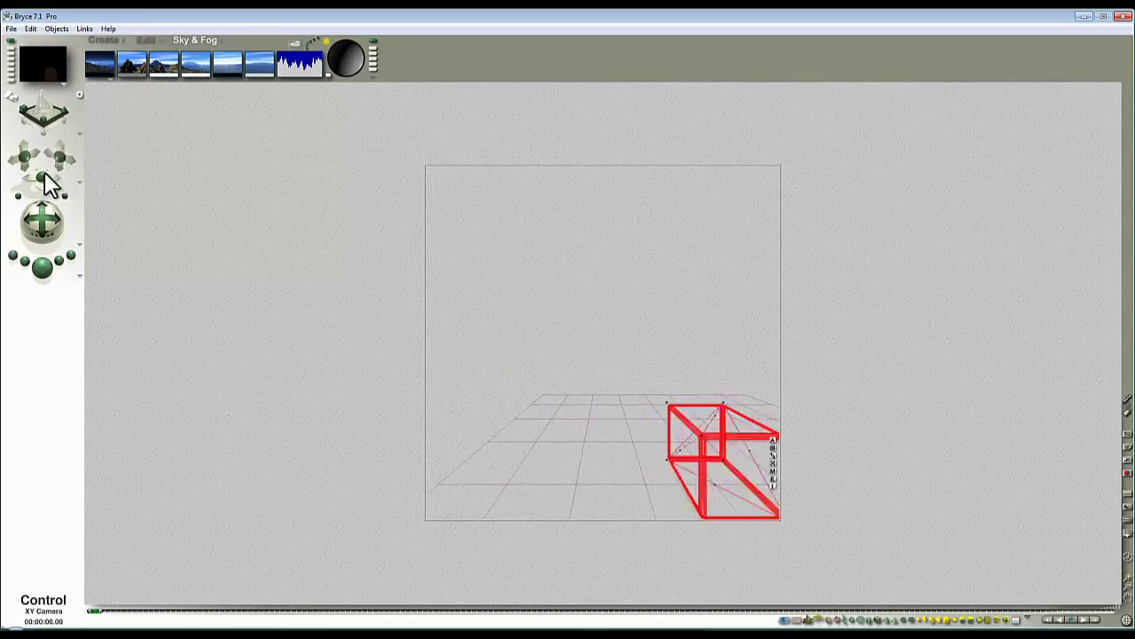
left_click_drag(42, 222, 64, 199)
left_click_drag(60, 155, 57, 160)
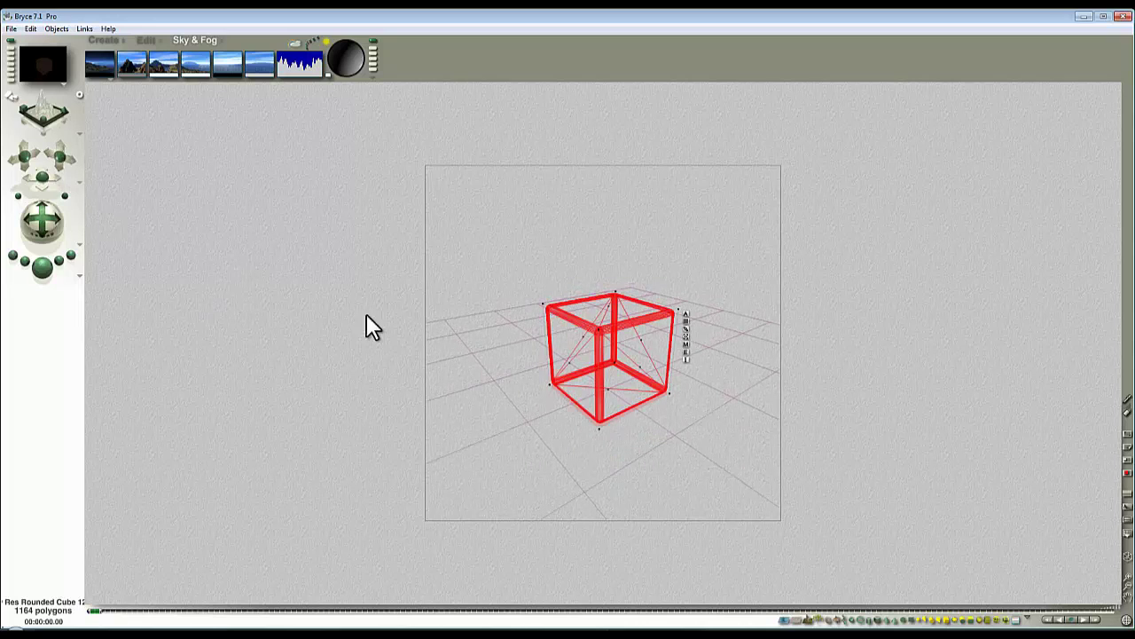
Set the cube material's diffusion and ambience to 0 and its transparency to 100
left_click(685, 347)
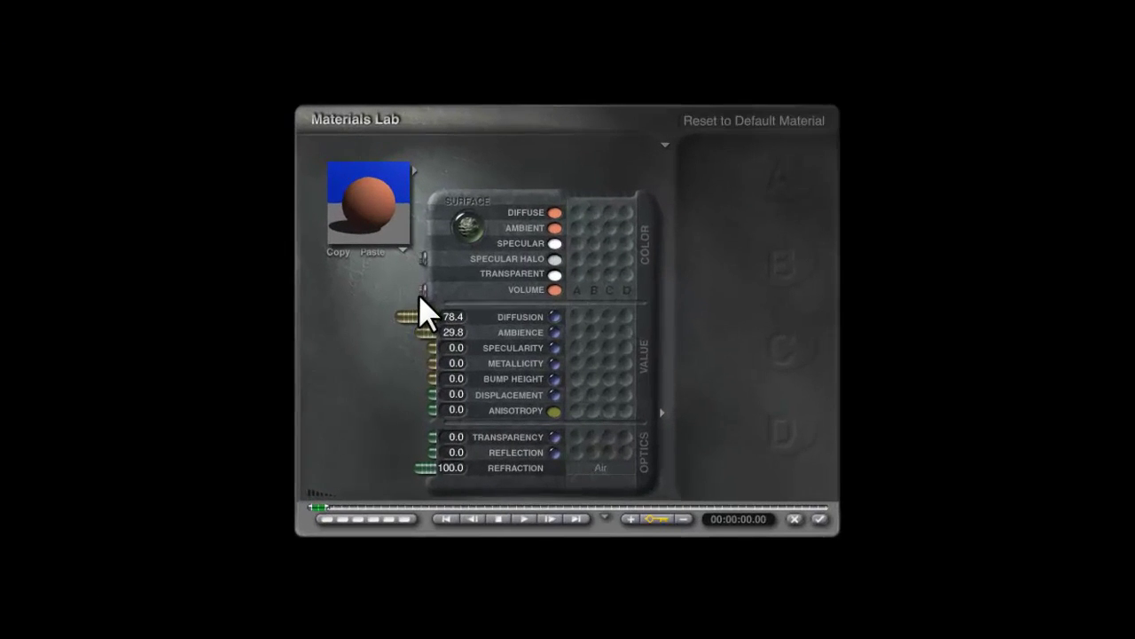
left_click(424, 291)
left_click_drag(393, 317, 459, 314)
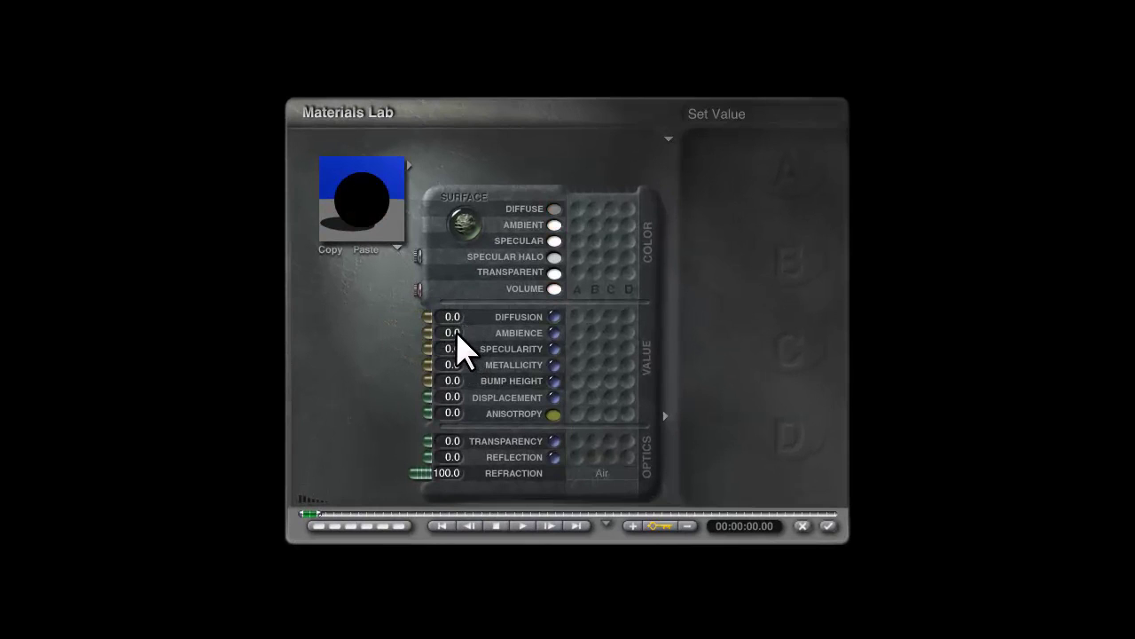
left_click_drag(431, 444, 352, 445)
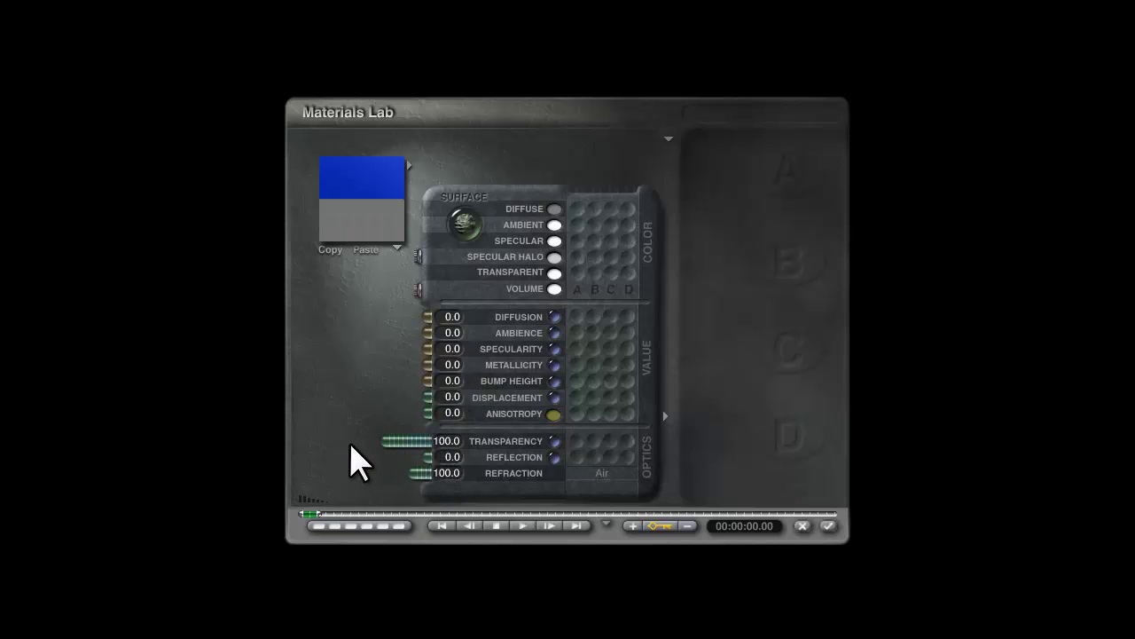
Raise the lightness of the material's specular halo colour to nearly white in HLS mode and accept the material
left_click(554, 258)
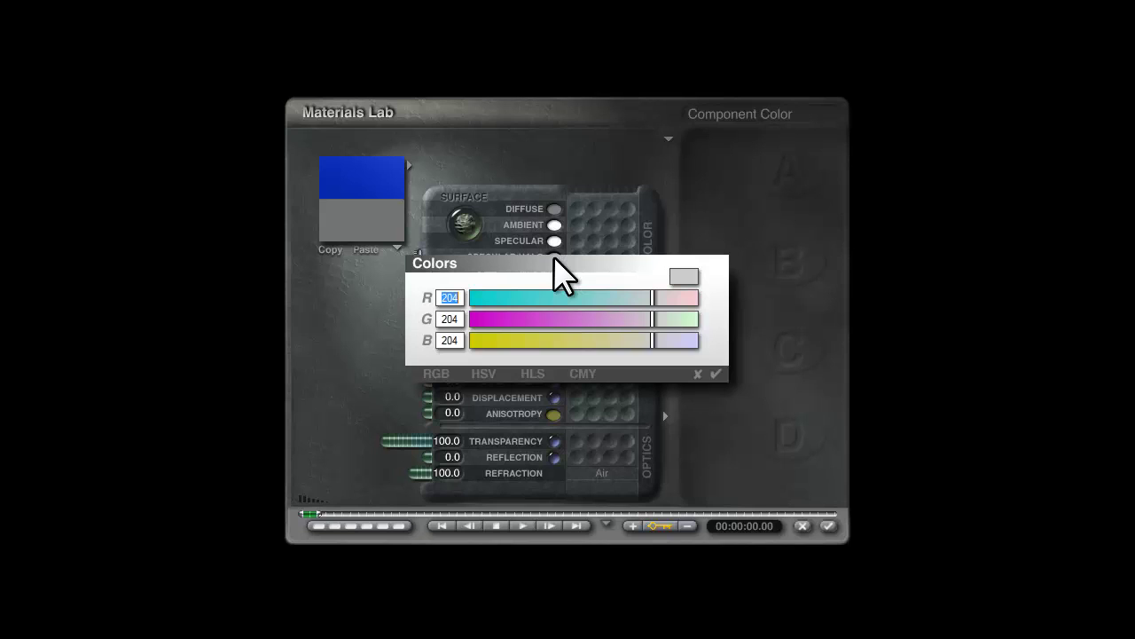
left_click(534, 376)
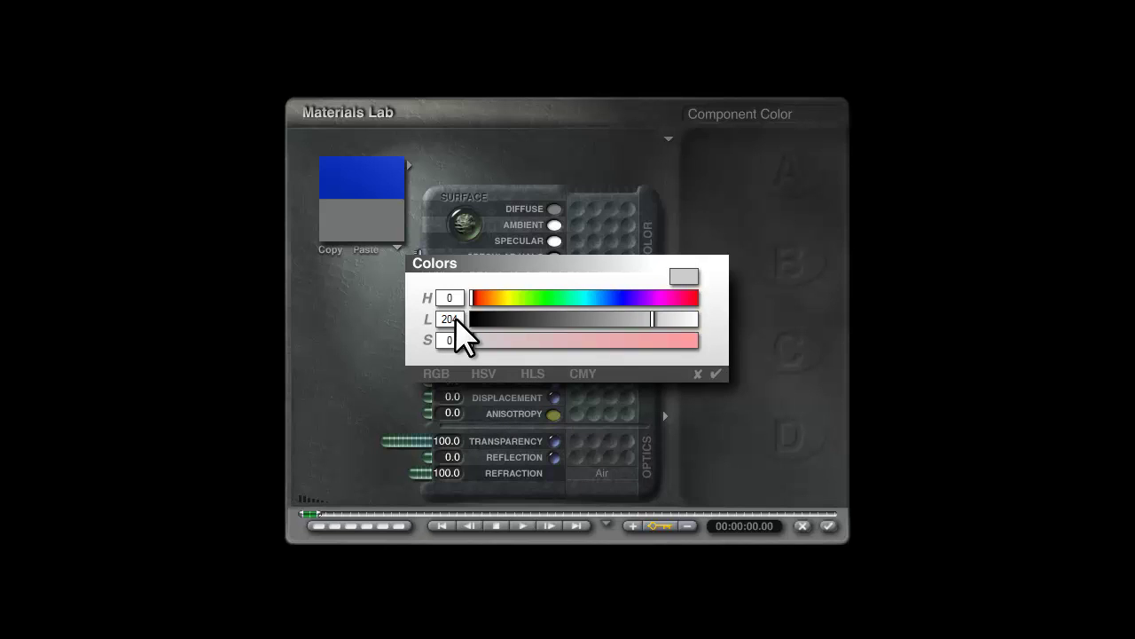
left_click_drag(656, 317, 716, 370)
left_click(715, 374)
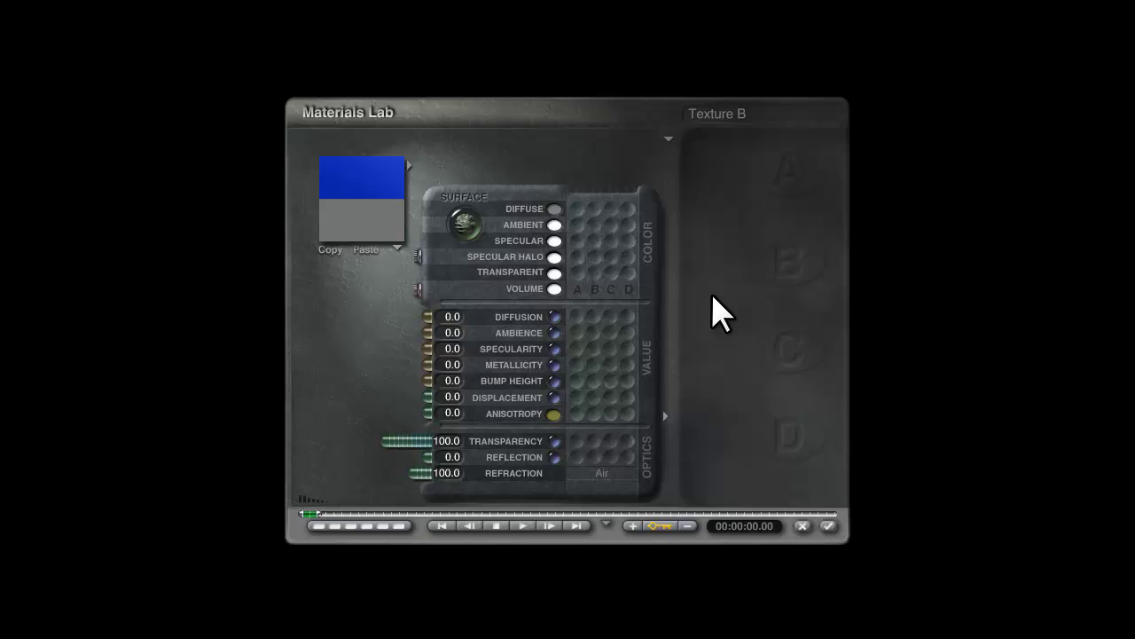
left_click(828, 527)
Render the scene, change the sky background colour to bright green, and render the cube again
left_click(42, 267)
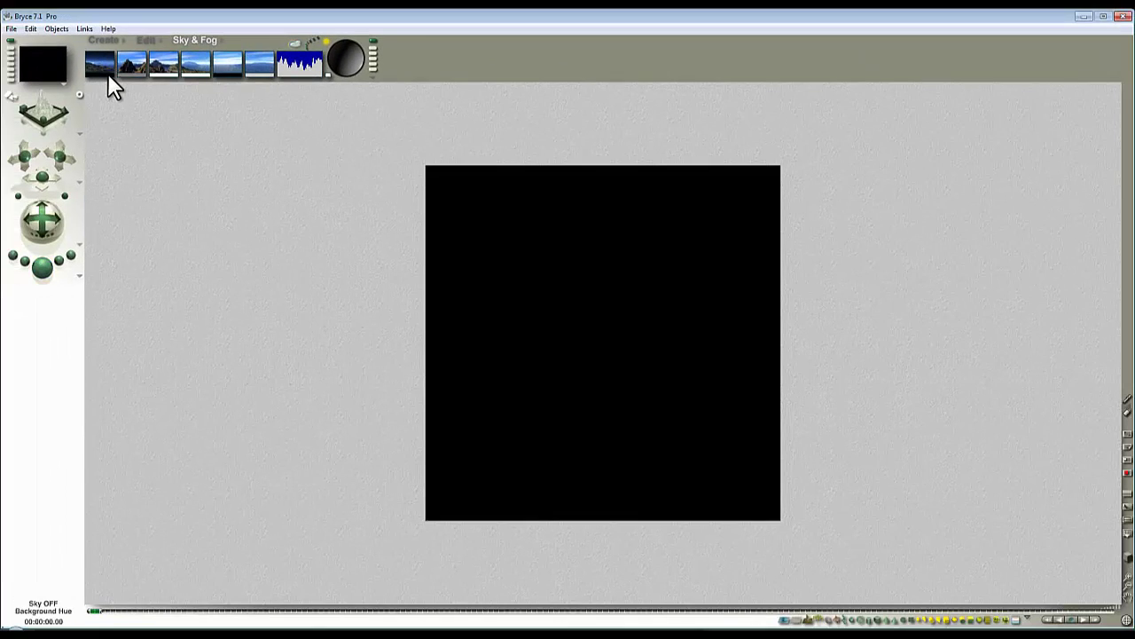
left_click_drag(107, 72, 156, 84)
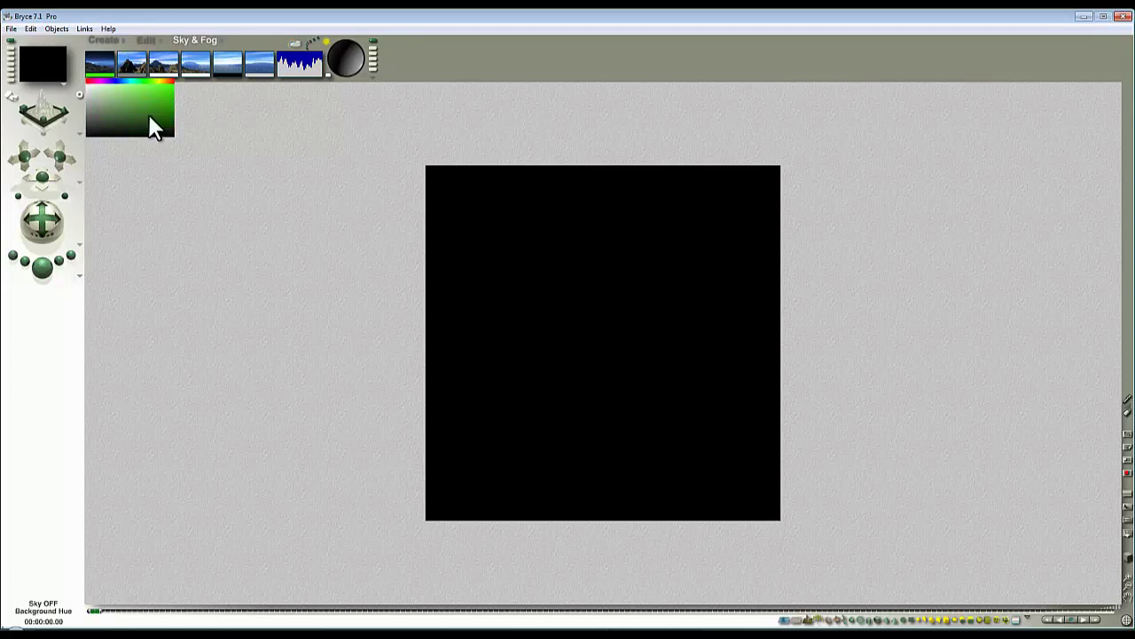
left_click(58, 261)
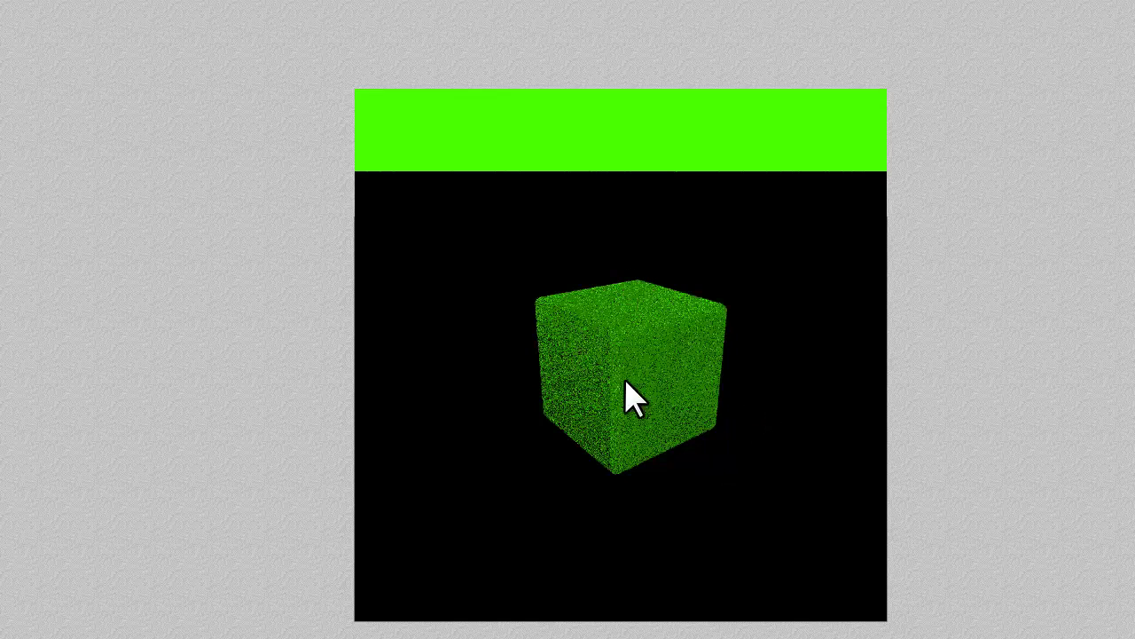
key("Escape")
Lower the lightness of the cube material's specular halo colour to 237 and re-render the scene
left_click(742, 358)
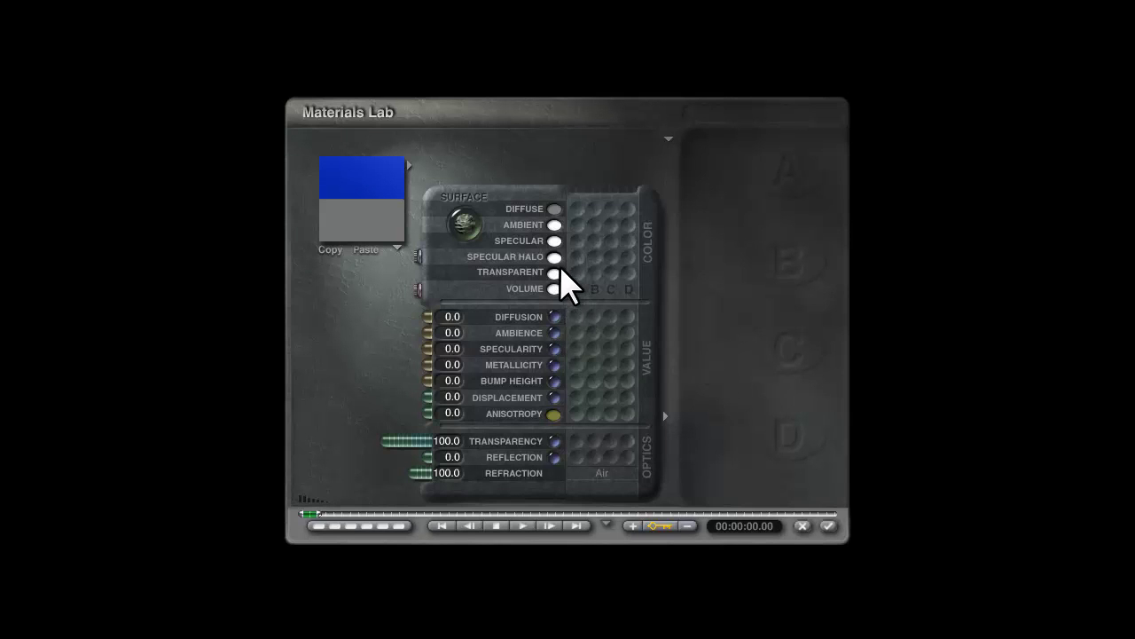
left_click(555, 266)
left_click_drag(693, 319, 679, 319)
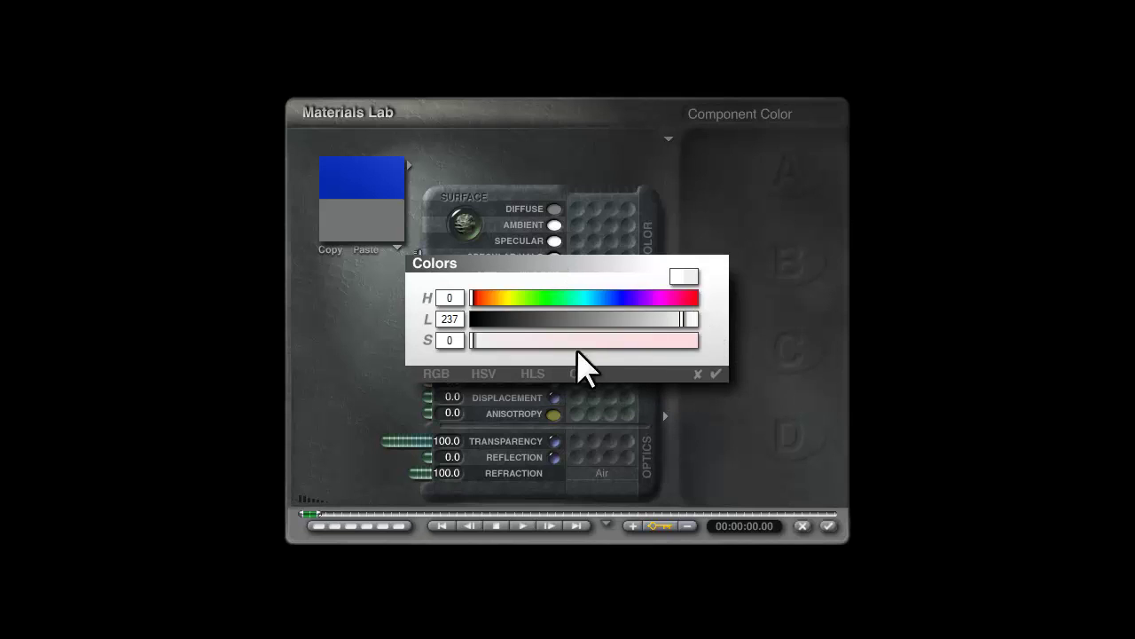
left_click(719, 374)
left_click(828, 527)
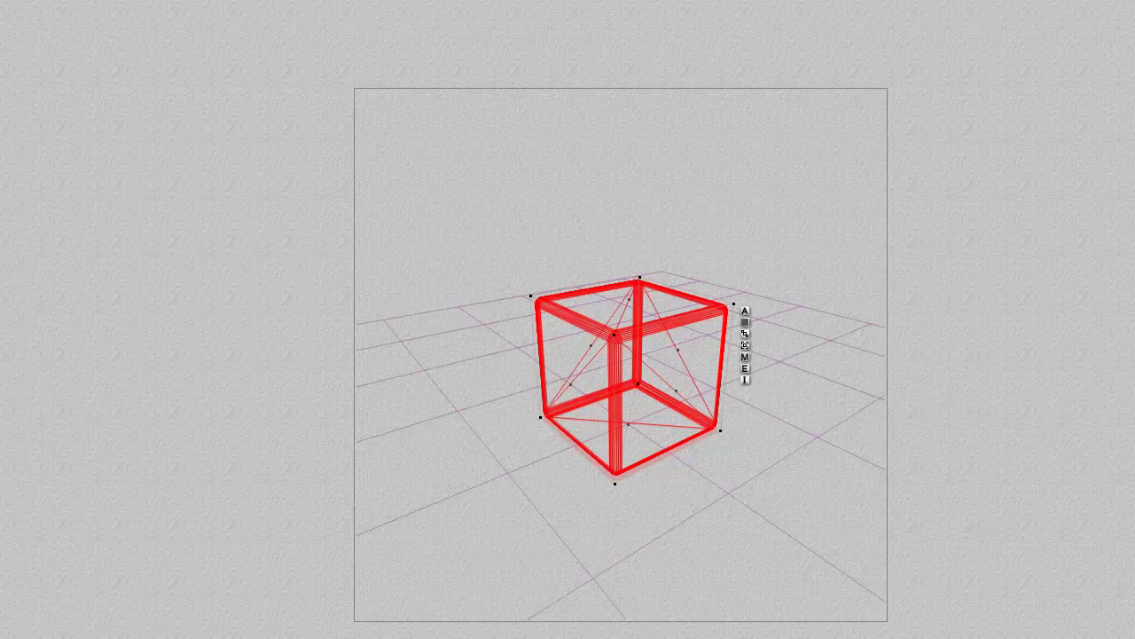
key("ctrl+r")
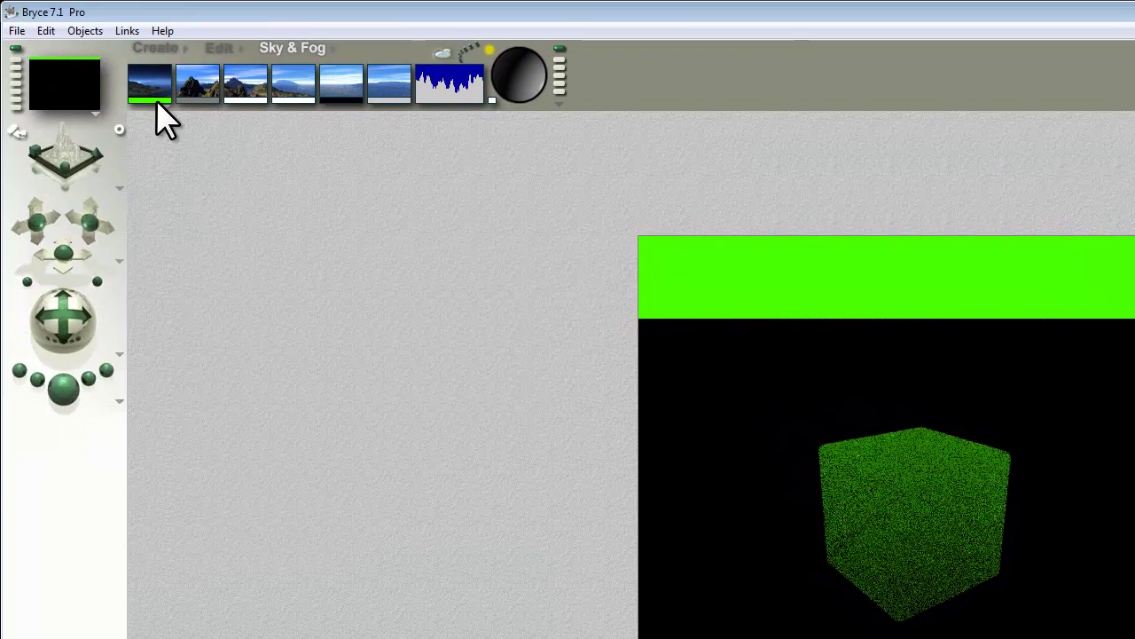
Set the sky background colour back to black
left_click_drag(157, 104, 344, 97)
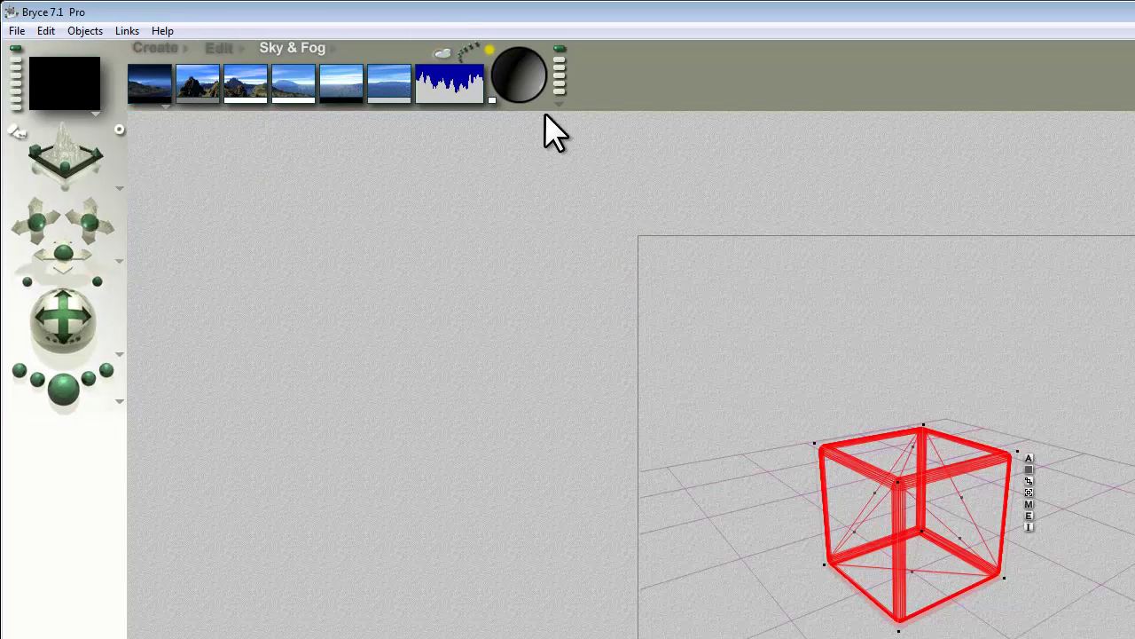
Enable HDRI image use in the sky's image-based lighting and load Rosenpass_1280.hdr
left_click(448, 55)
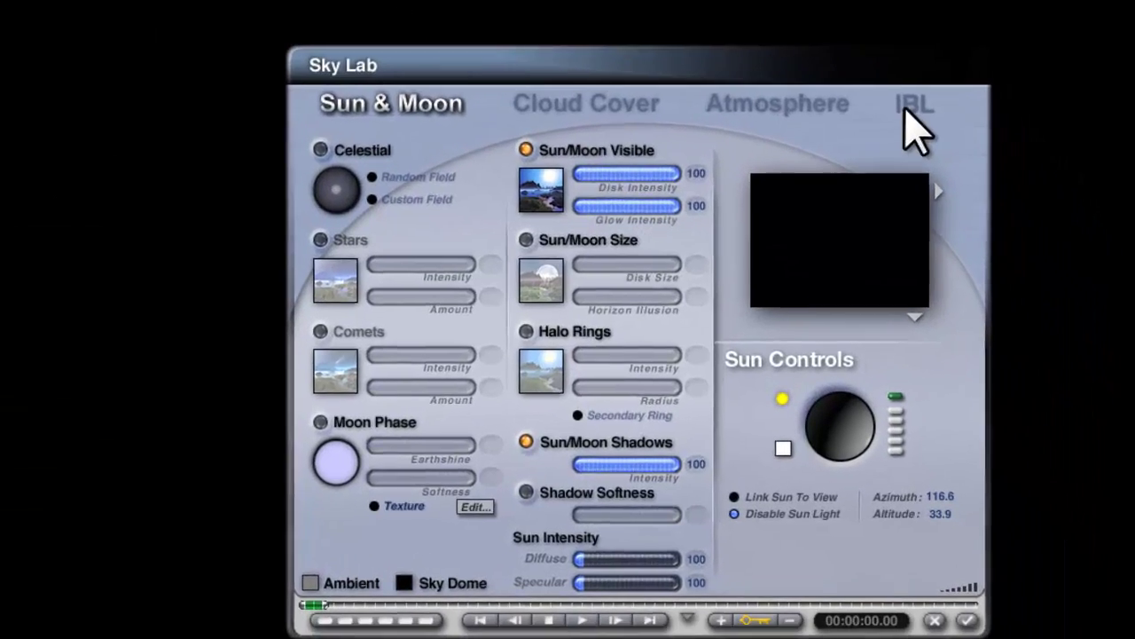
left_click(906, 108)
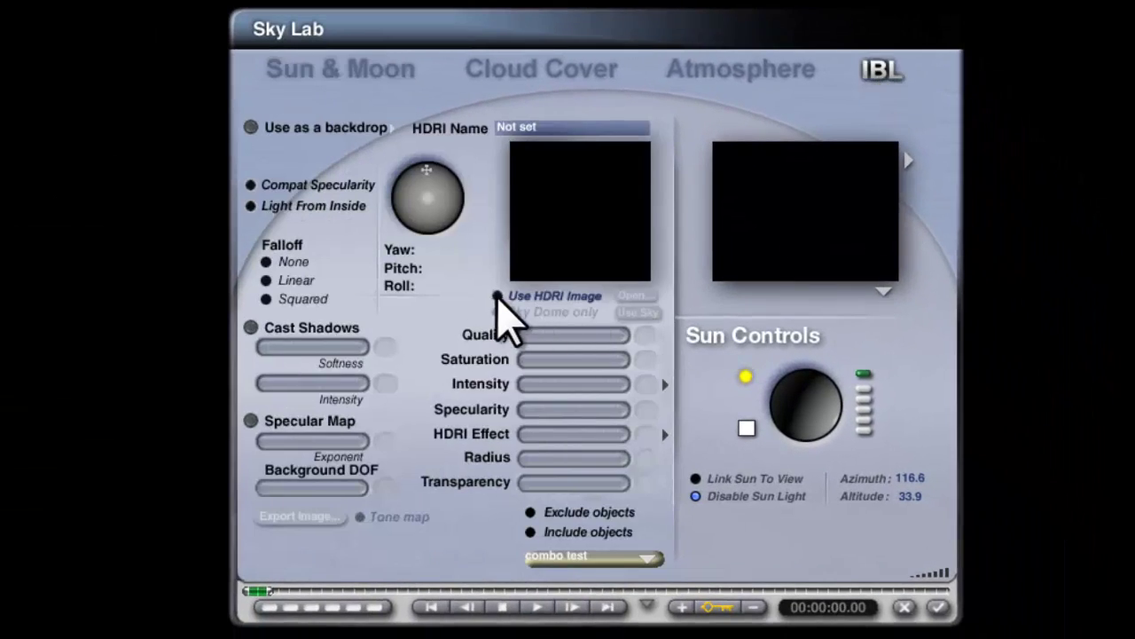
left_click(498, 296)
left_click(634, 298)
left_click(470, 293)
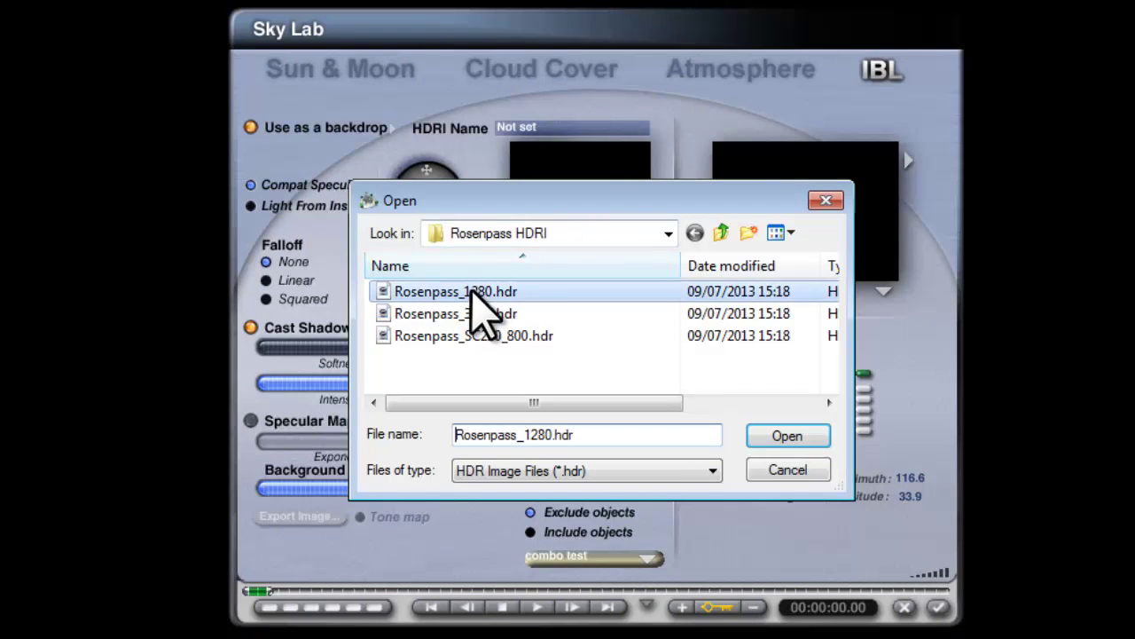
left_click(787, 435)
Set the HDRI lighting's quality to 16, specularity and HDRI effect to 0, and intensity to 20
left_click(648, 334)
type("16")
key("Return")
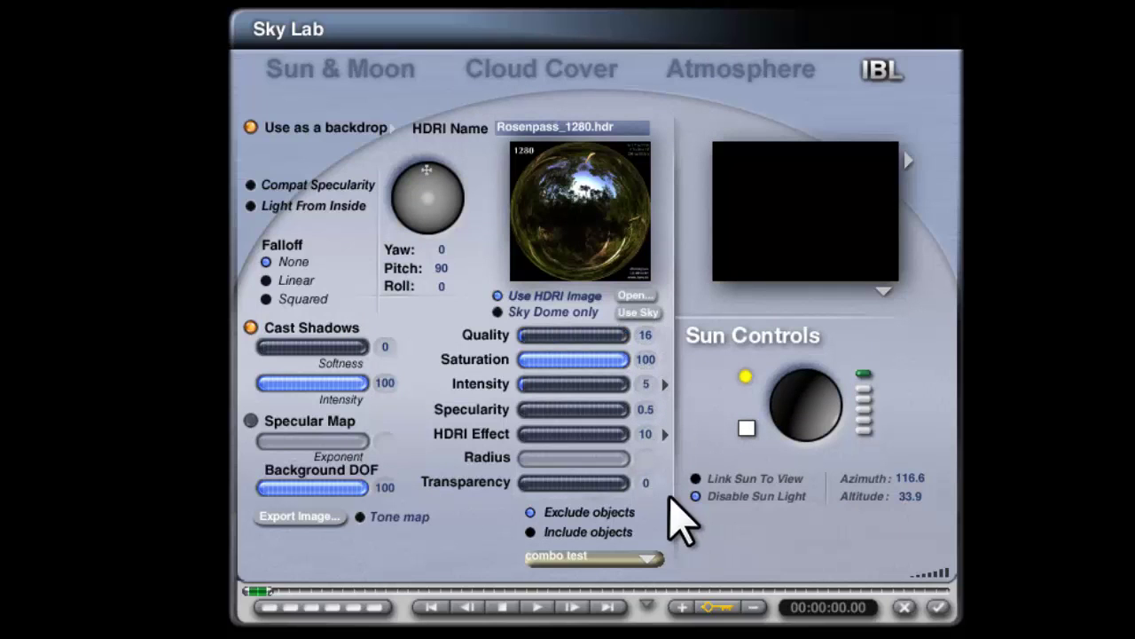
left_click(646, 409)
type("0")
left_click(646, 432)
type("0")
key("Return")
left_click(647, 383)
type("20")
key("Return")
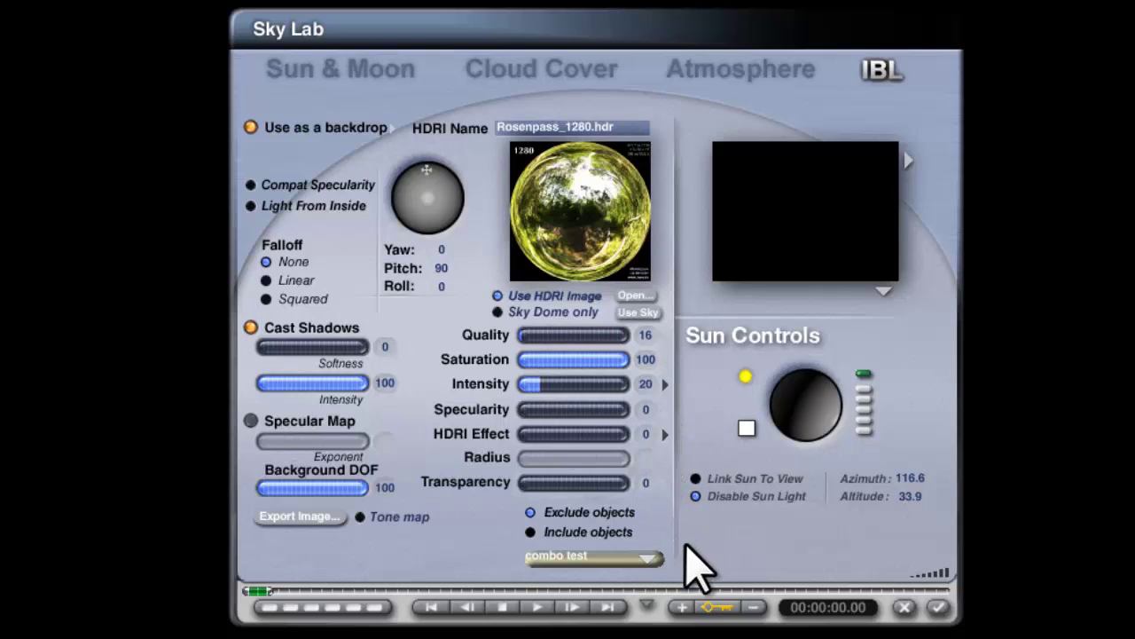
Change how the HDRI image is used as a backdrop, accept the sky settings and render the scene
left_click(395, 128)
left_click(410, 187)
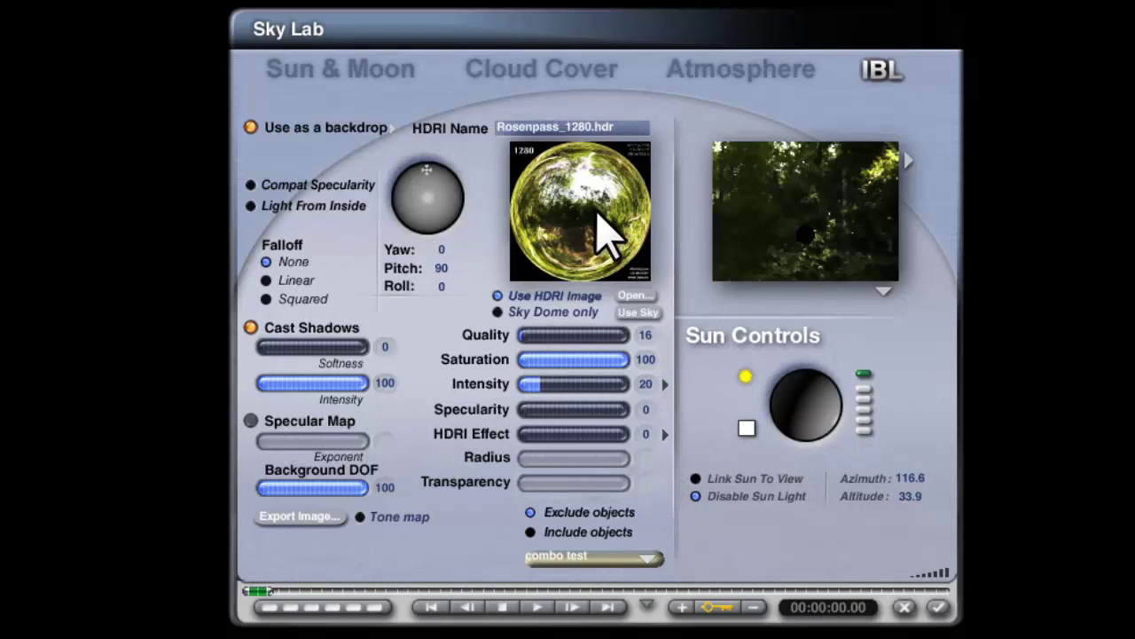
left_click(944, 609)
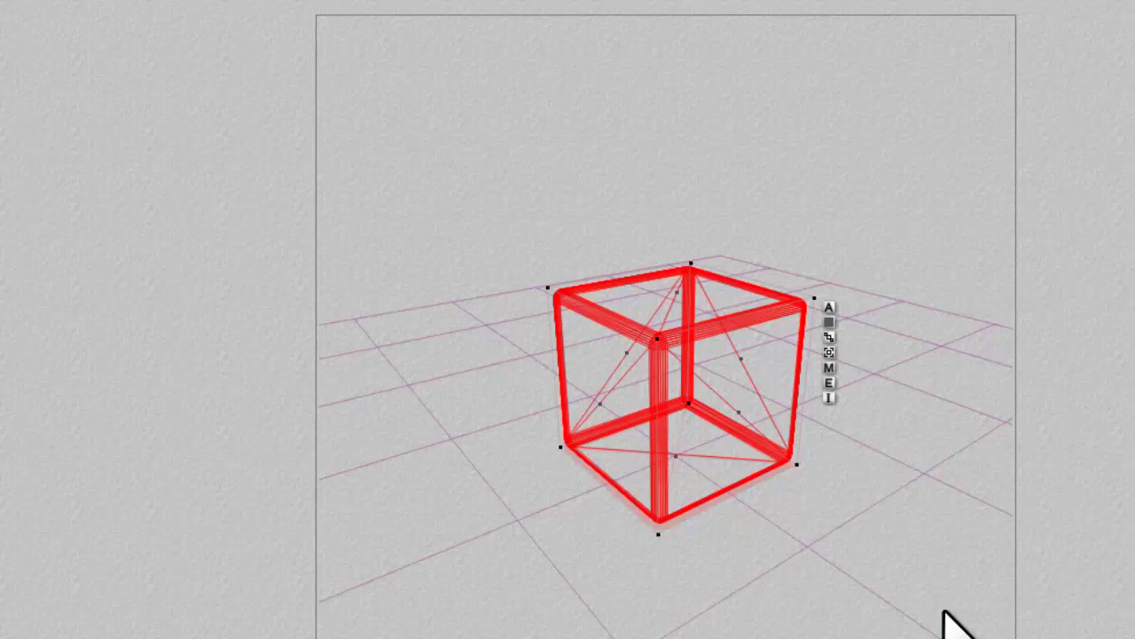
key("ctrl+r")
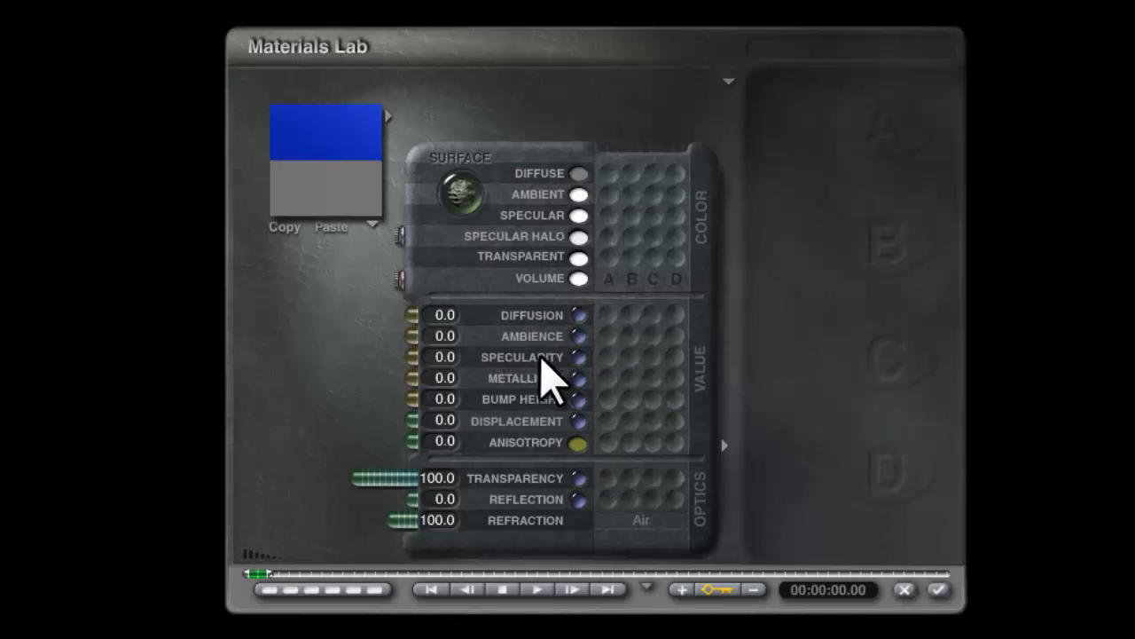
Set the cube material's diffusion to 100 and its specular halo lightness to 255, and accept the material
left_click_drag(412, 315, 299, 243)
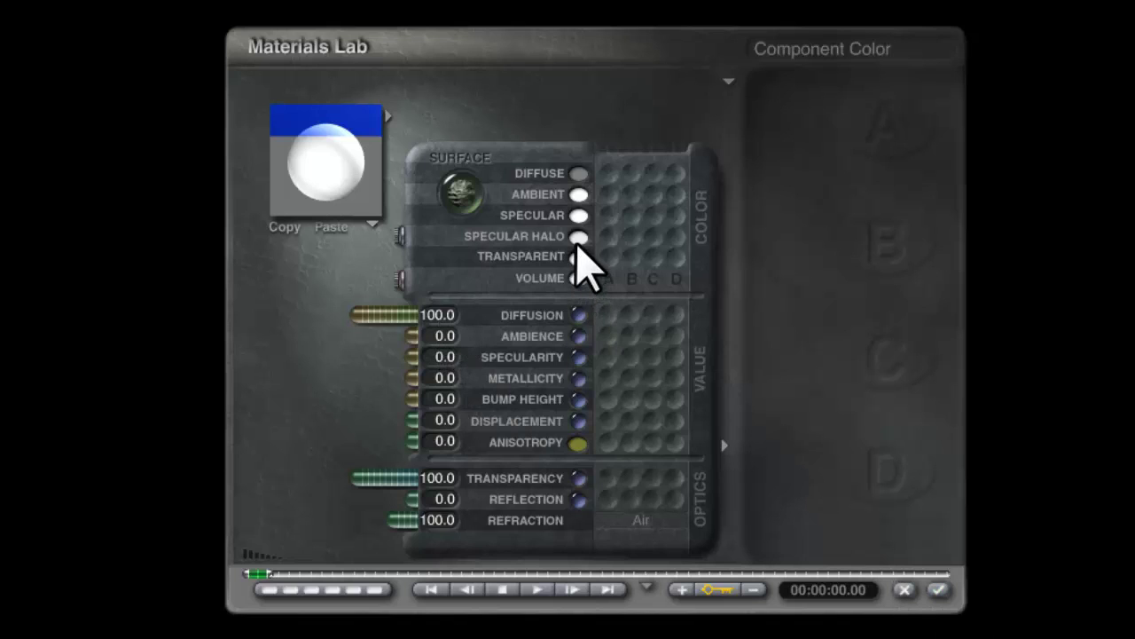
left_click(577, 236)
left_click_drag(809, 322, 814, 328)
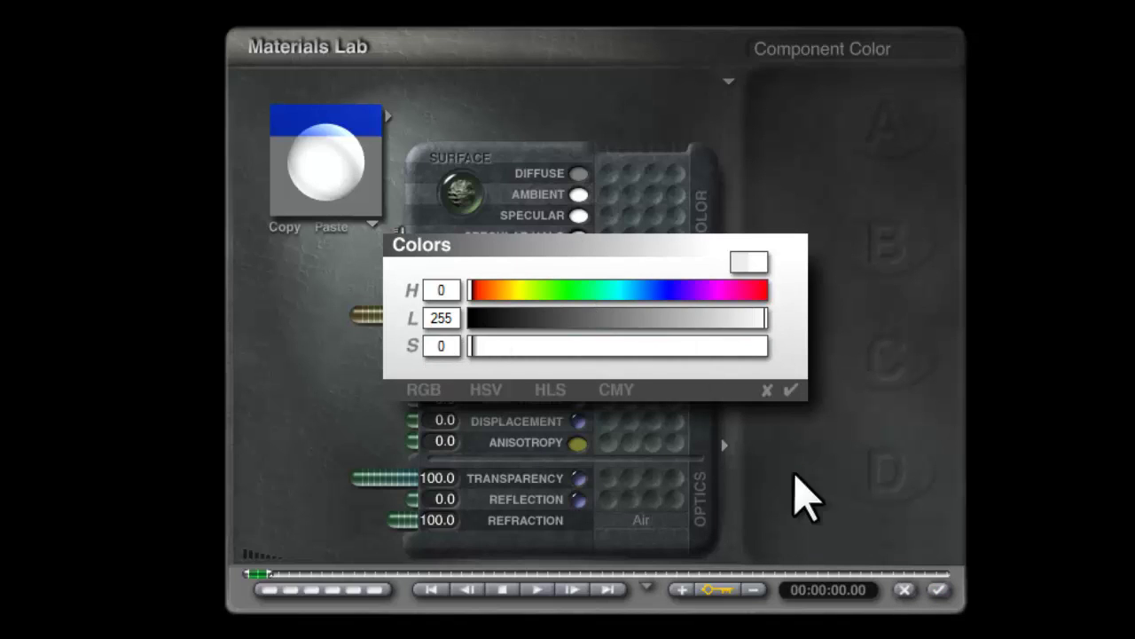
left_click(790, 389)
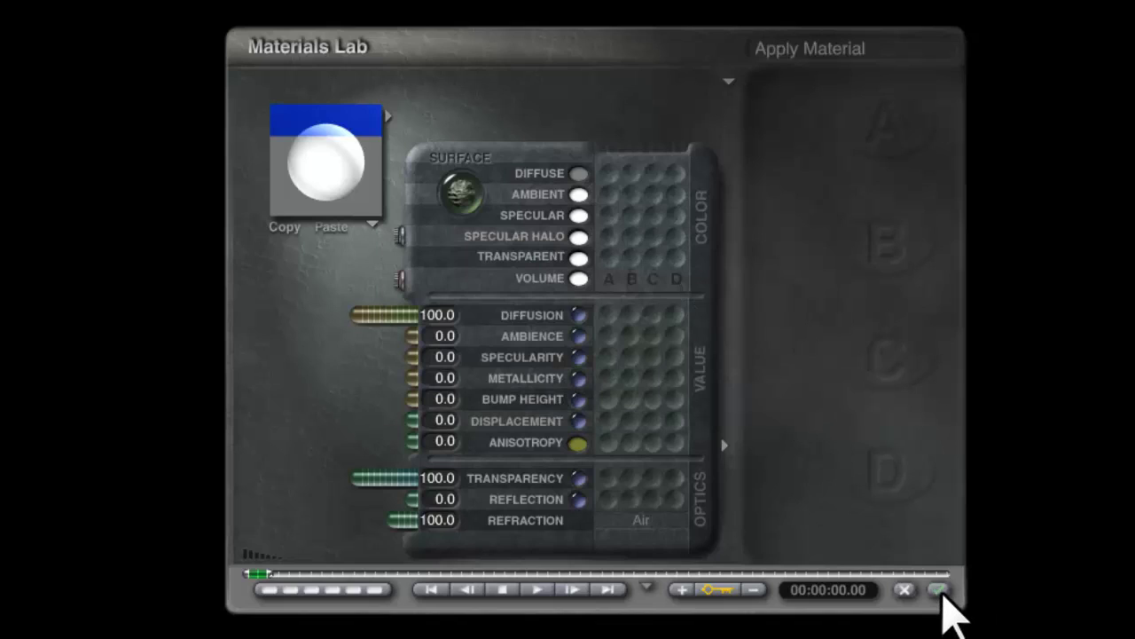
left_click(939, 590)
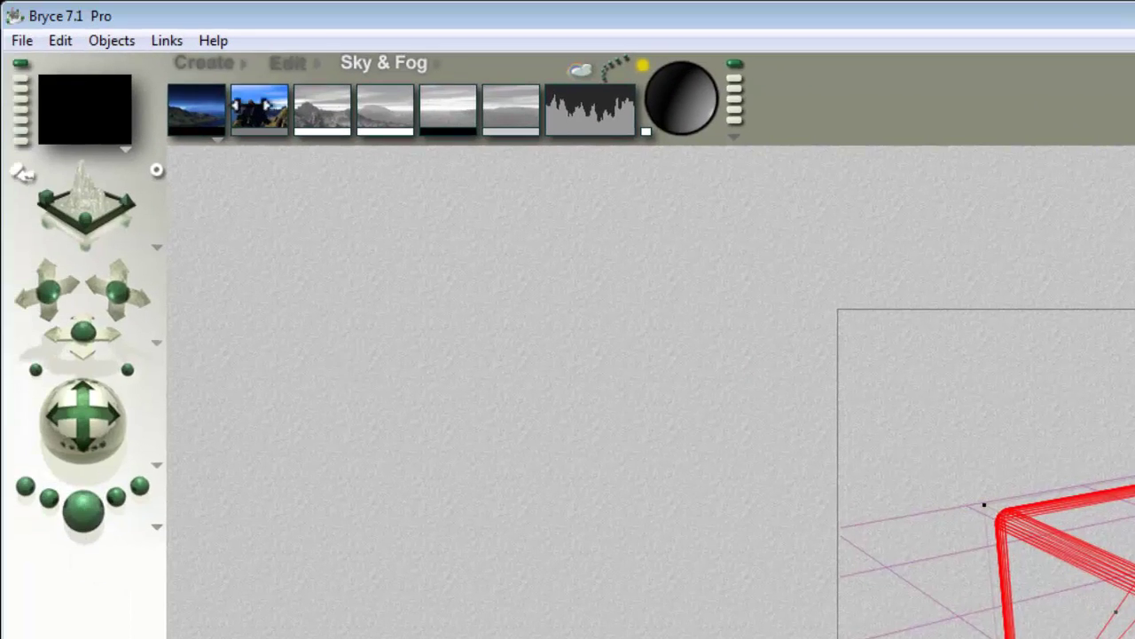
Add a radial light, place it behind the cube as seen from the camera, and return to the perspective view
left_click(223, 60)
left_click(627, 118)
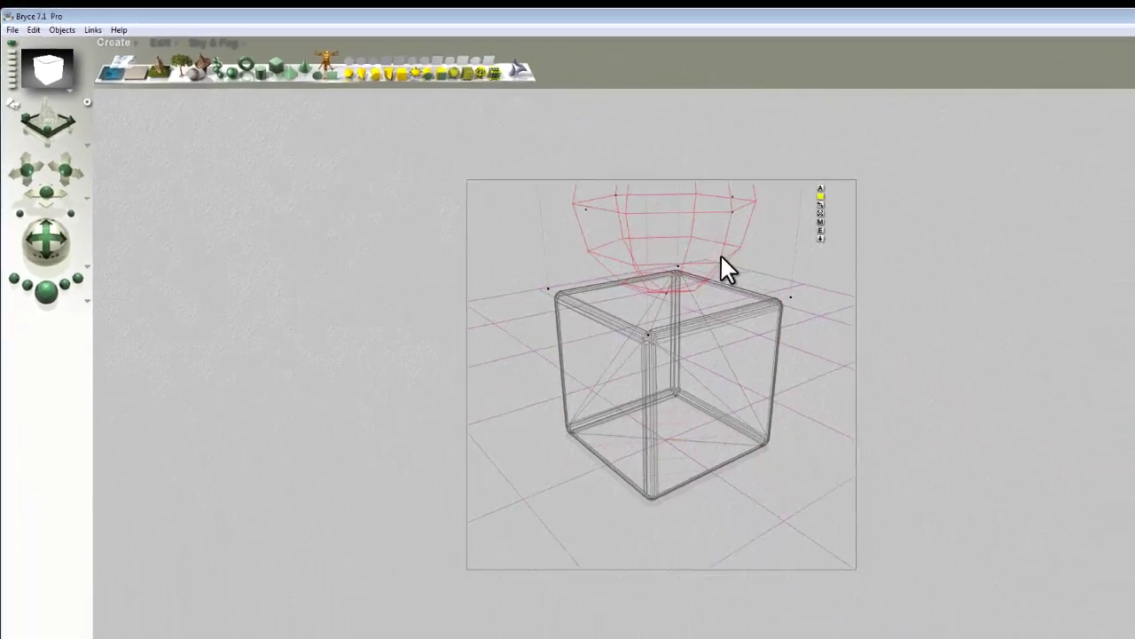
key("2")
left_click_drag(662, 322, 672, 312)
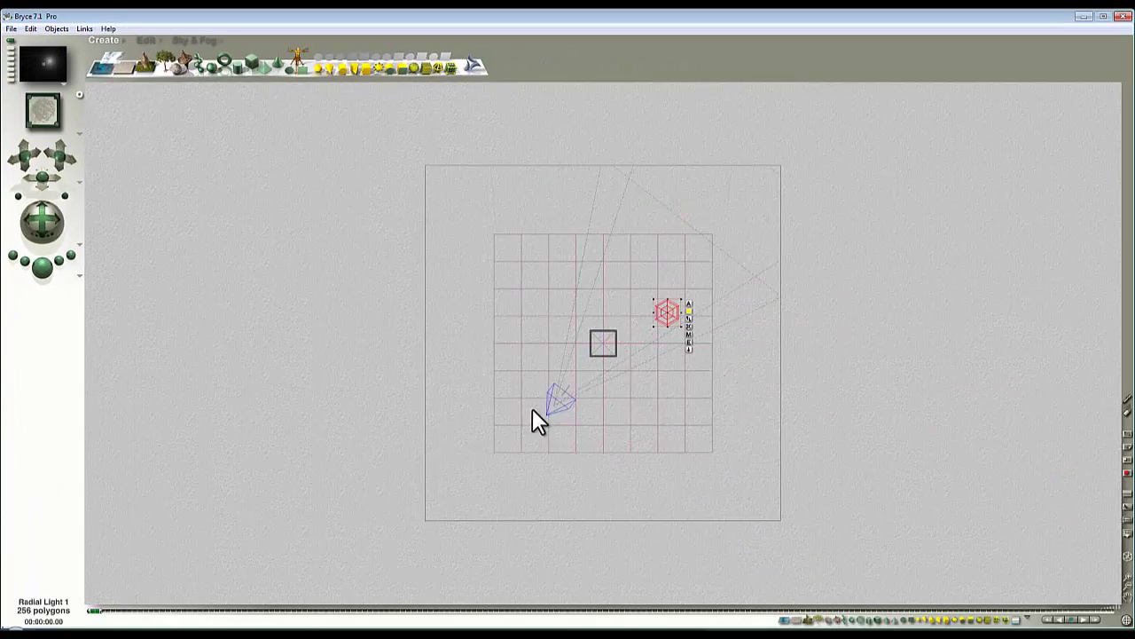
key("4")
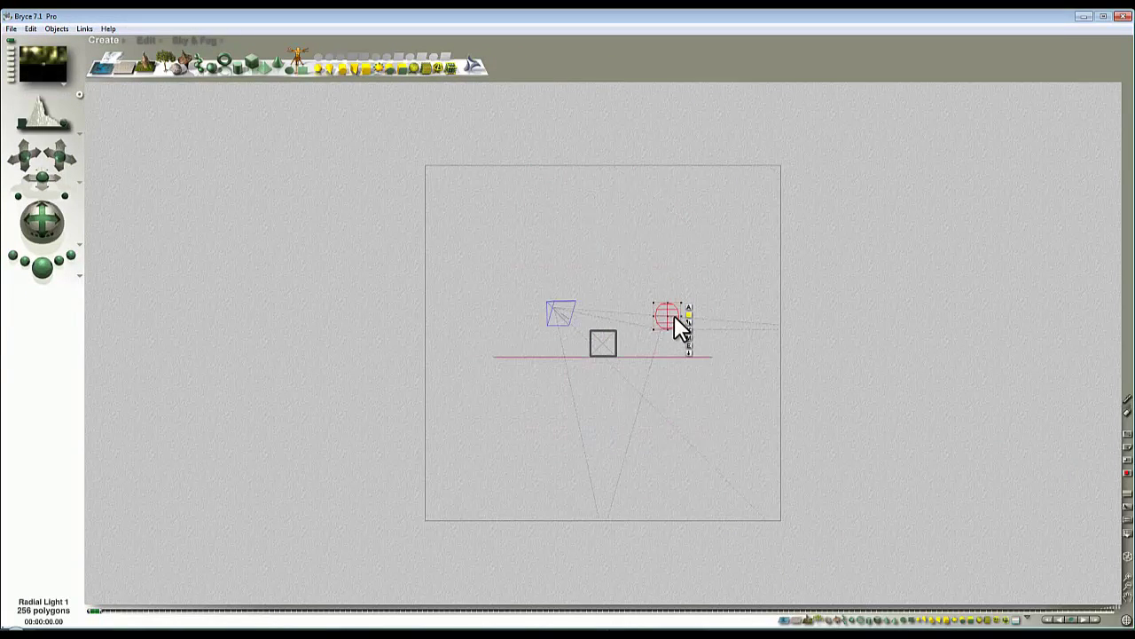
key("1")
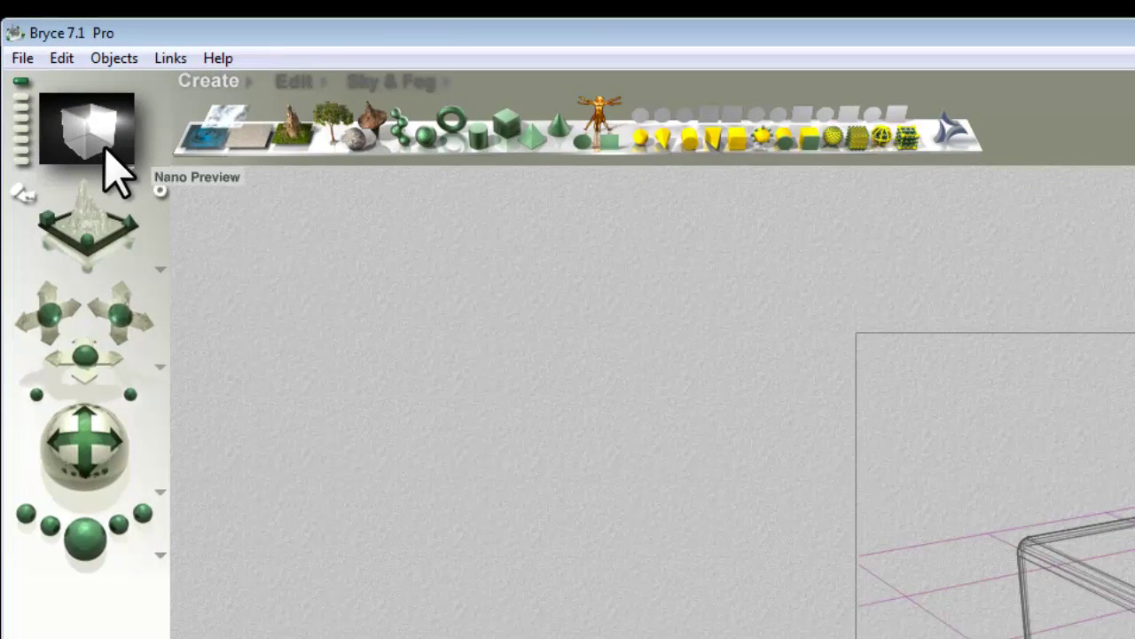
Set the nano preview to accurate rendering and render the scene with the radial light
left_click(158, 190)
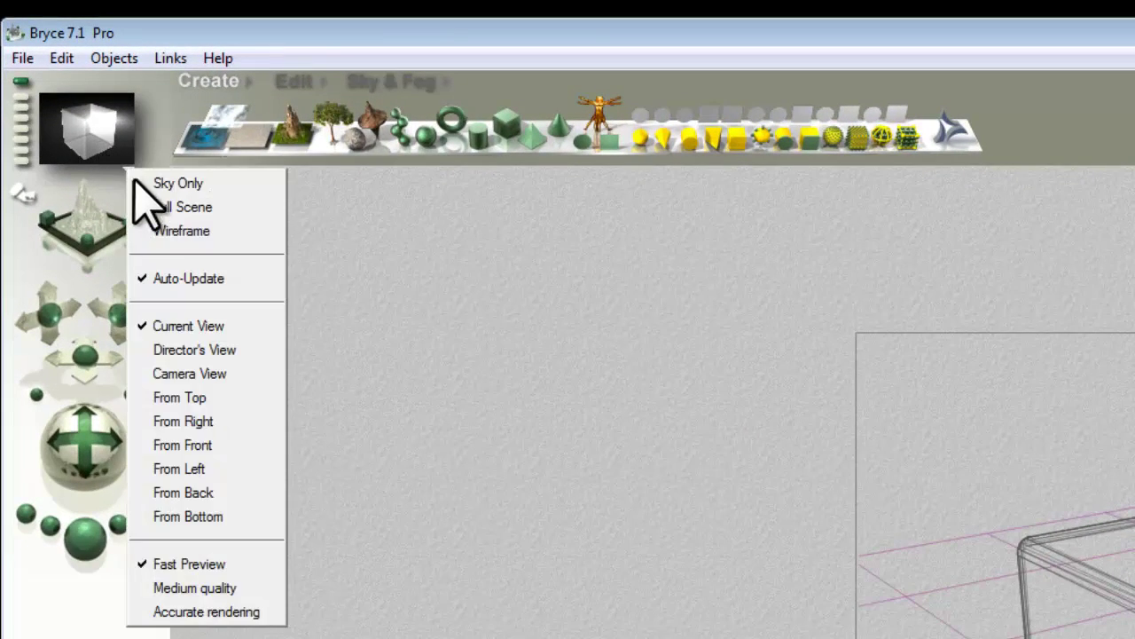
left_click(199, 611)
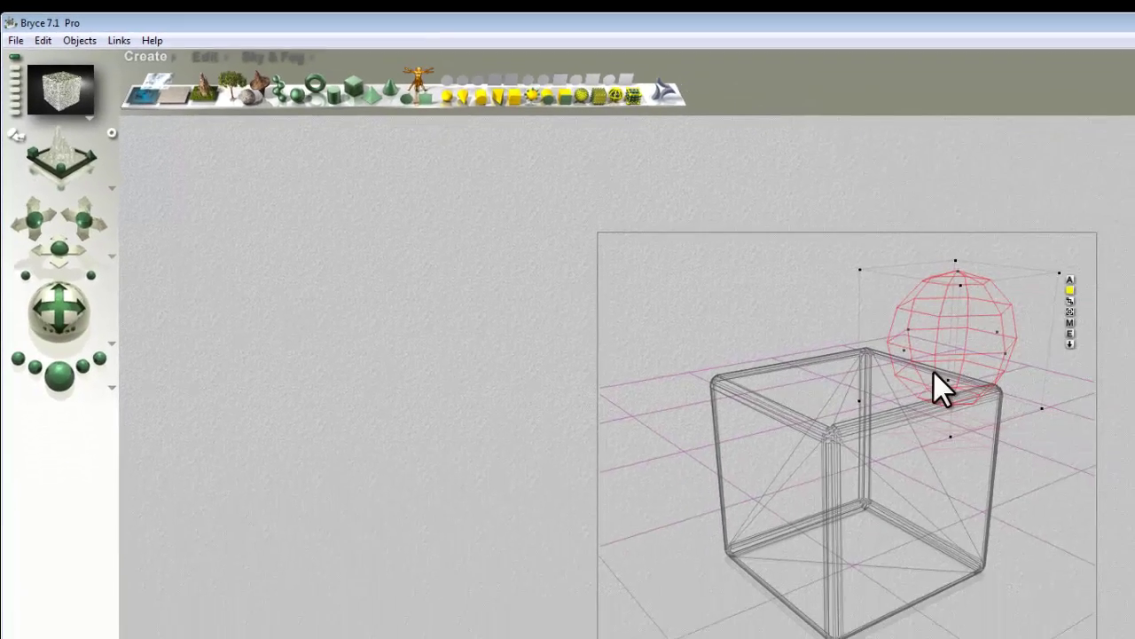
left_click(41, 268)
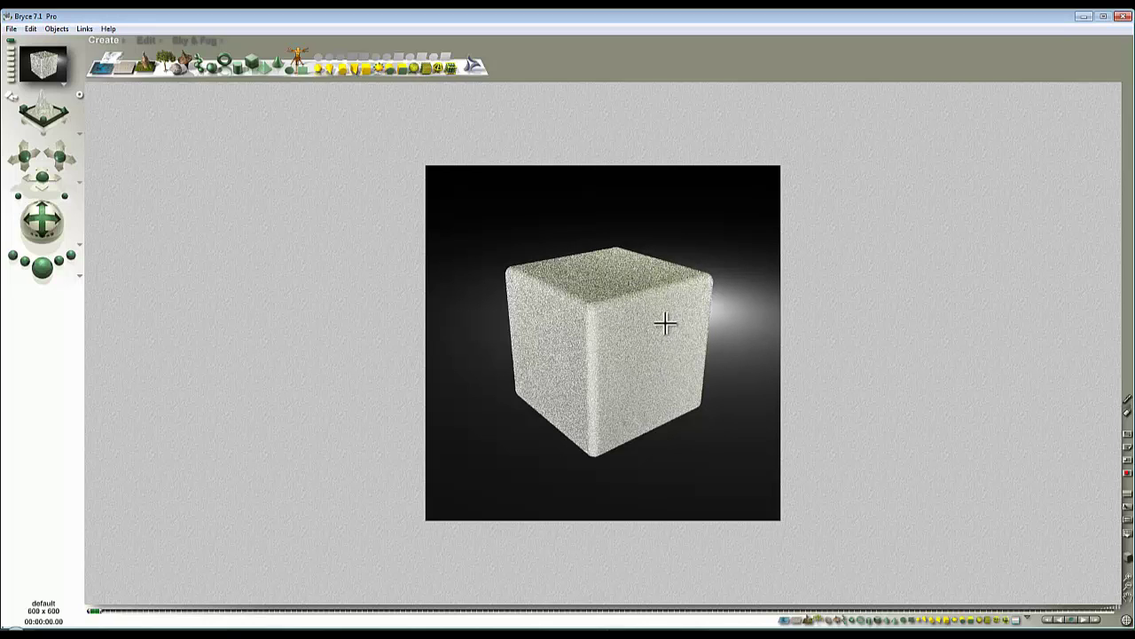
Move the radial light closer to the cube, above and behind it, and return to the perspective view
left_click(694, 321)
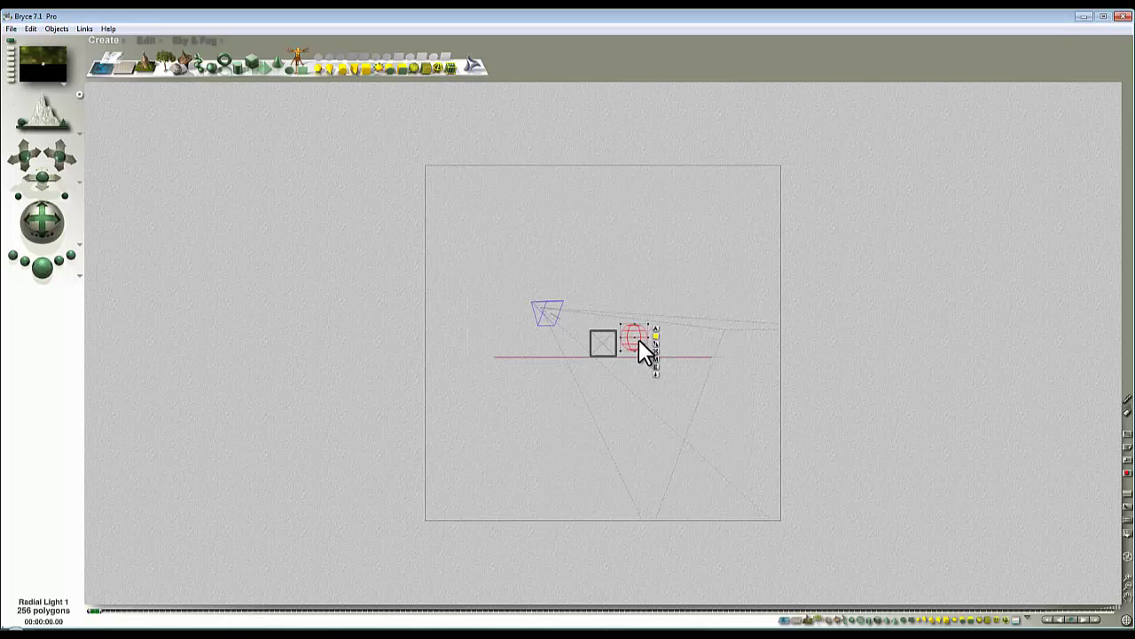
key("1")
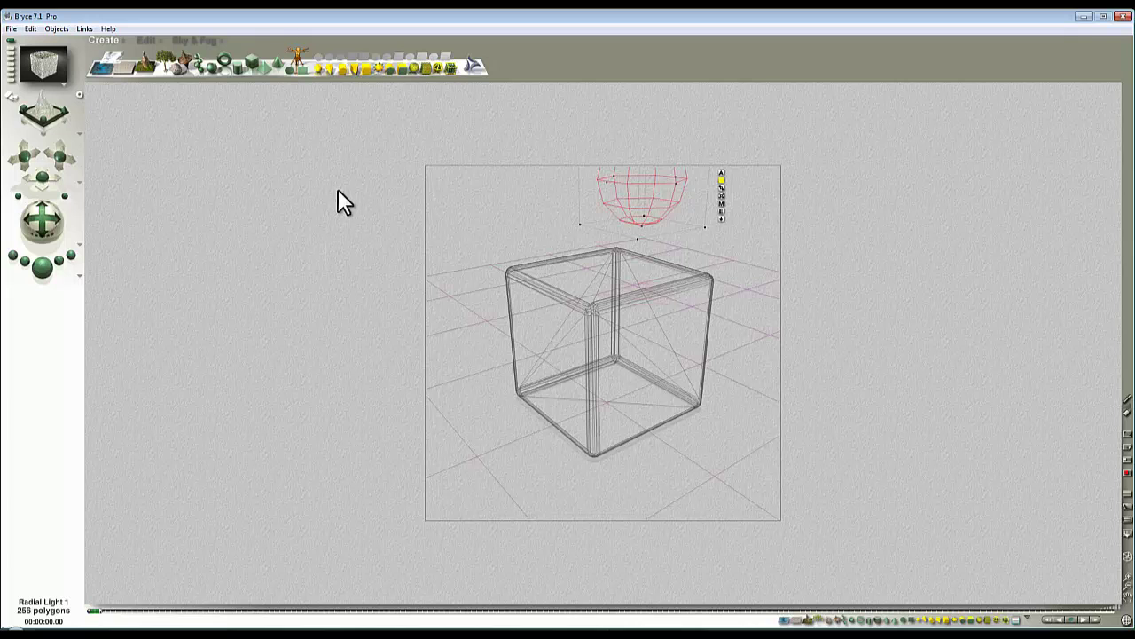
Set the HDRI lighting's intensity to 0, accept the sky settings and render the scene
left_click(201, 40)
left_click(326, 73)
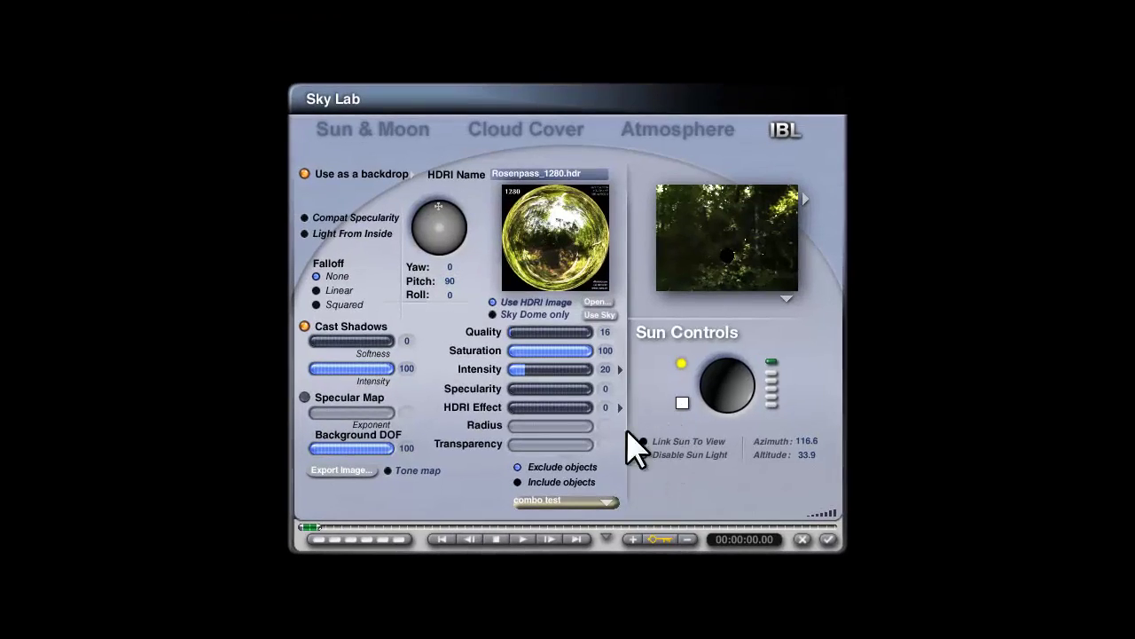
left_click(605, 369)
type("0")
key("Return")
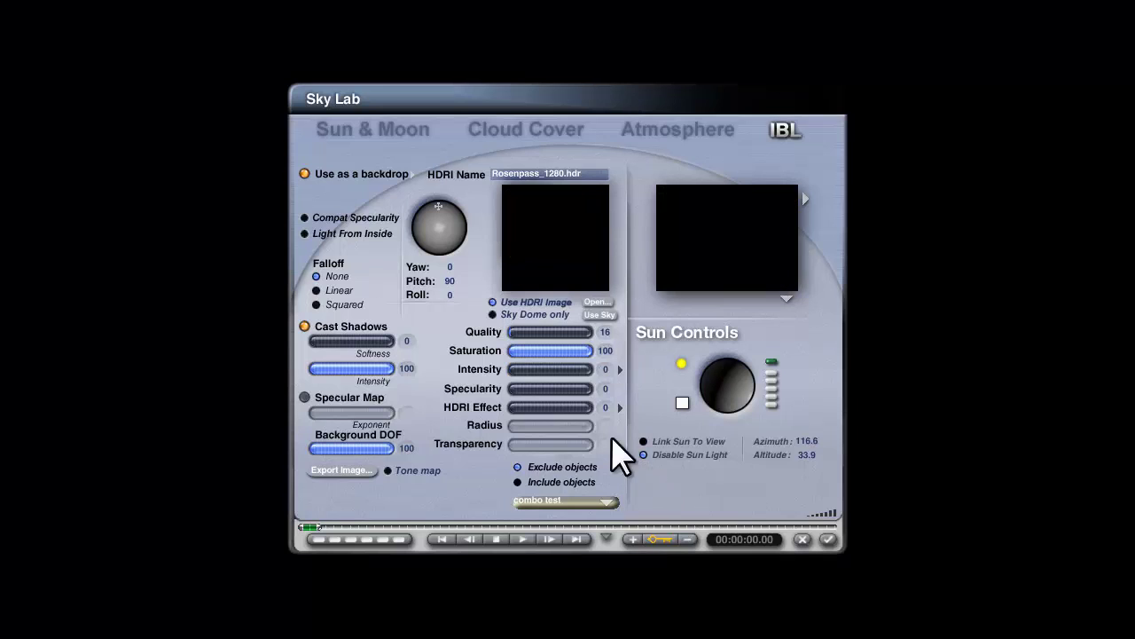
left_click(827, 539)
key("ctrl+r")
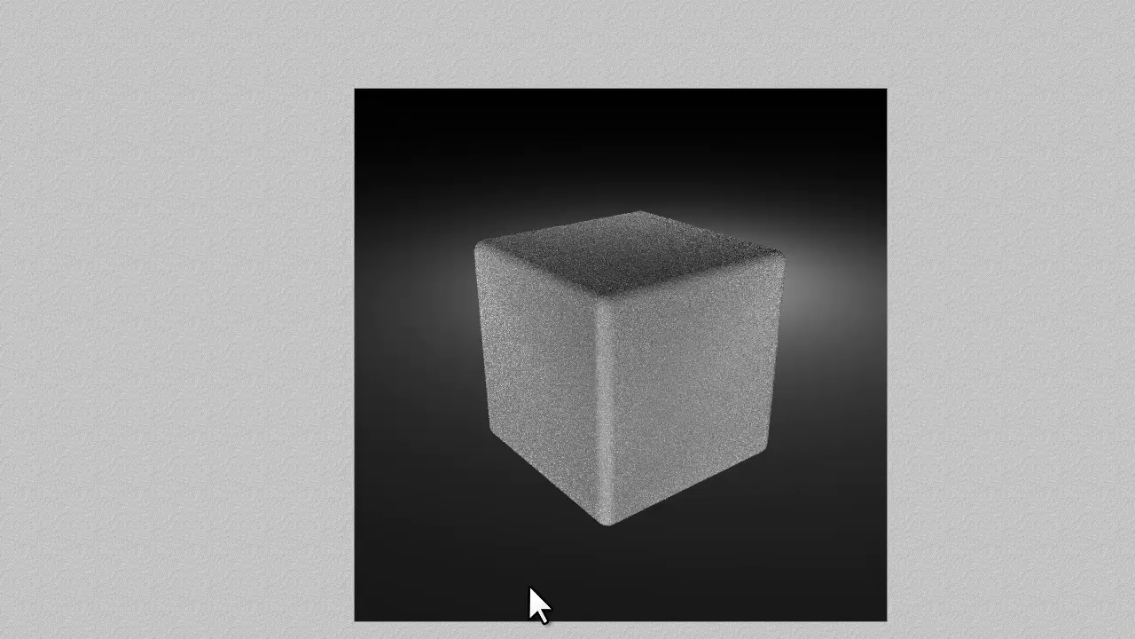
Select the Low Res Rounded Cube 12.5% and open its material for editing
key("Escape")
right_click(758, 261)
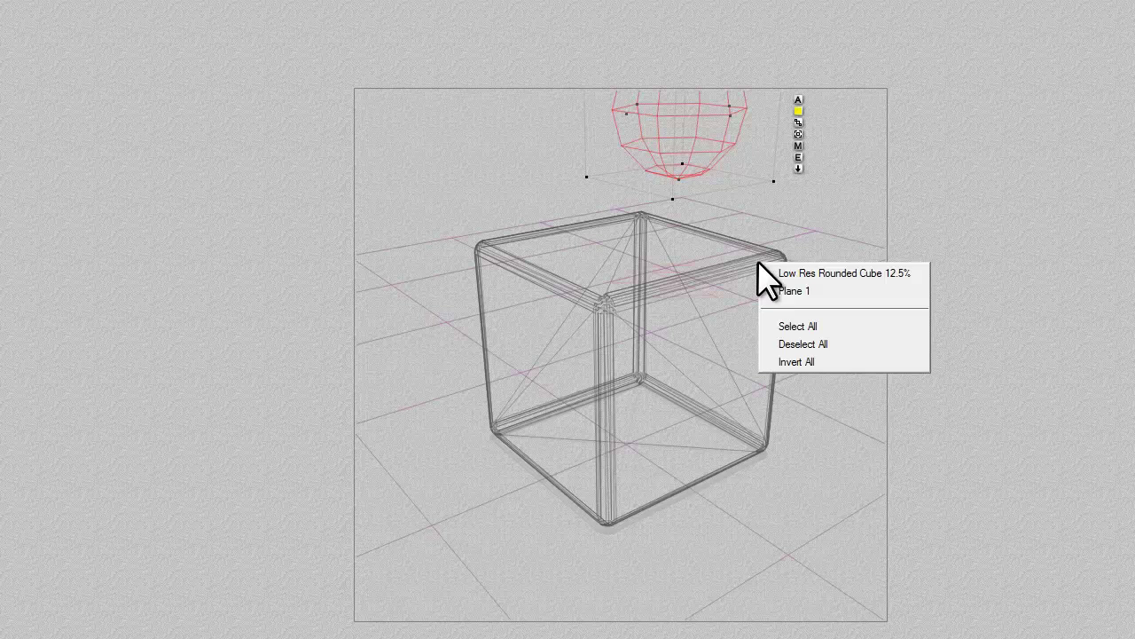
left_click(786, 275)
left_click(808, 300)
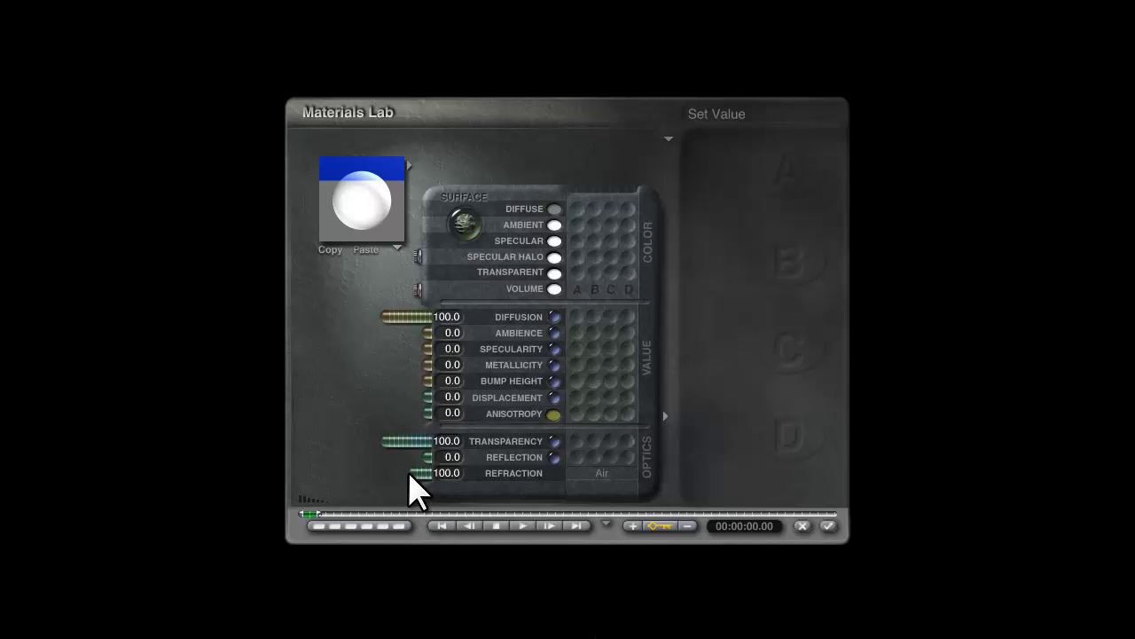
Try a refraction of 158 on the cube's material and restore it to 100
left_click_drag(410, 476, 404, 475)
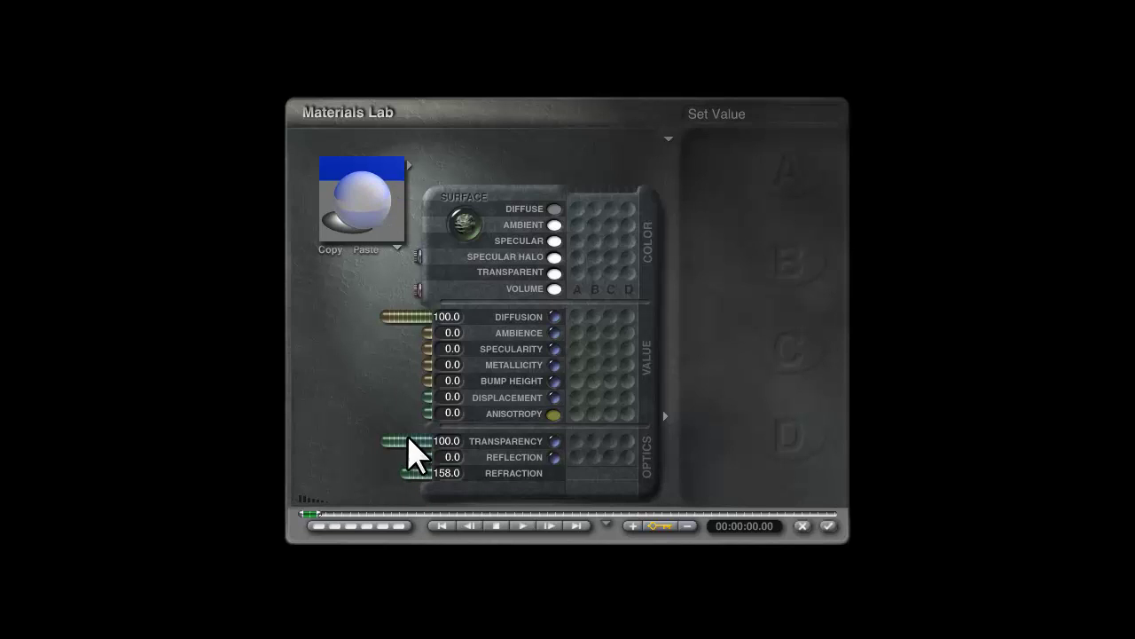
left_click(446, 474)
type("100")
key("Return")
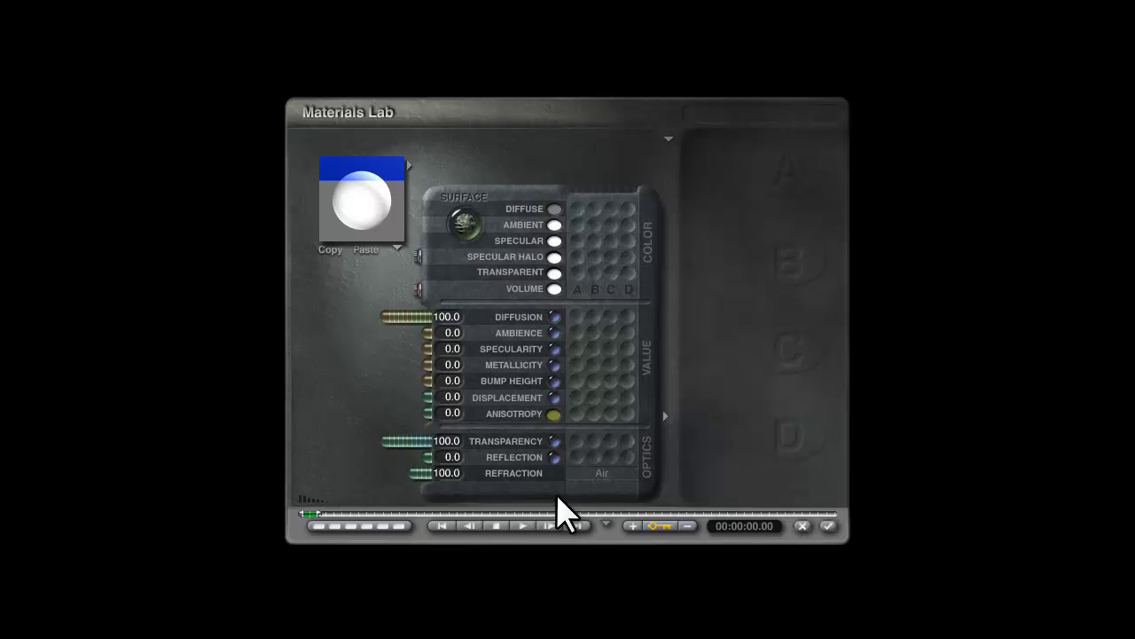
Set the cube material's transparency to 50, accept it and render the scene
left_click(442, 443)
type("50")
key("Return")
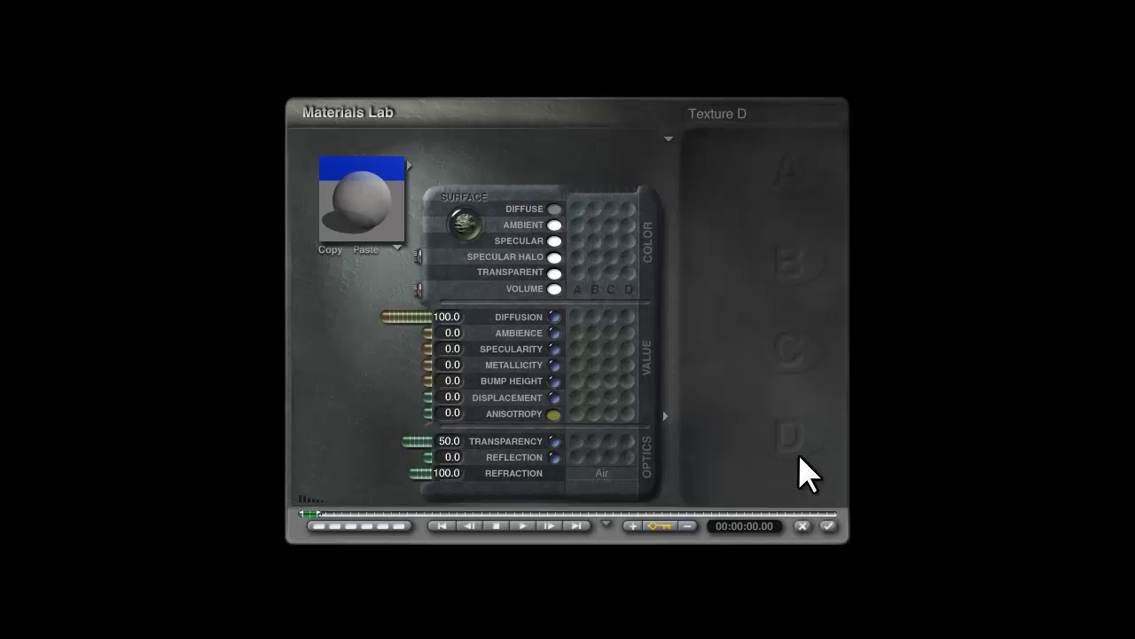
left_click(829, 526)
key("ctrl+r")
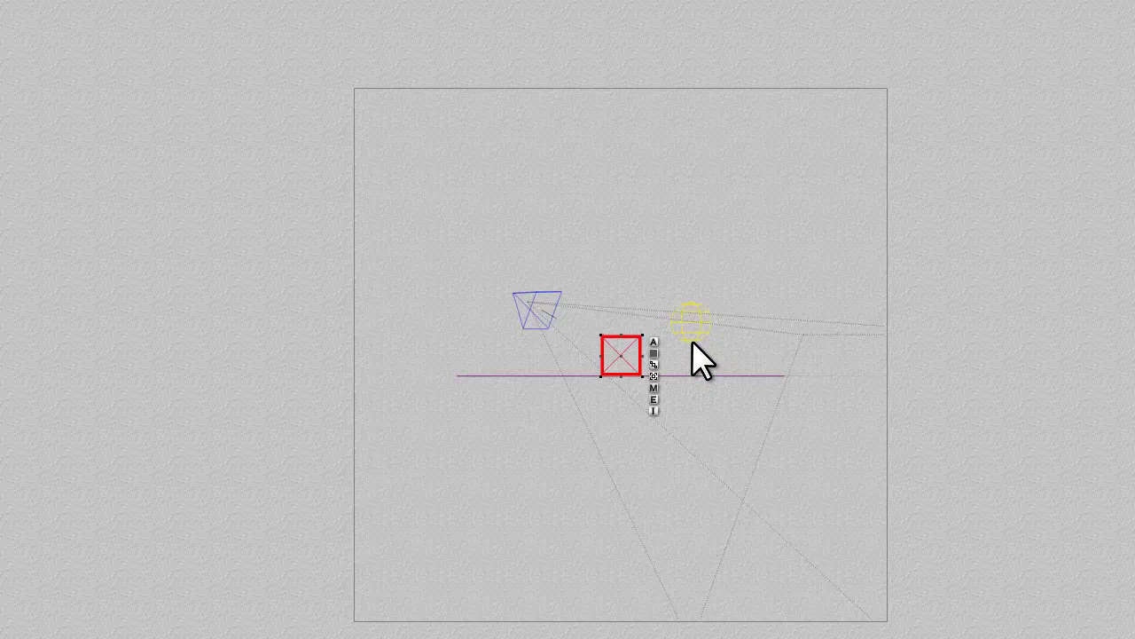
Set the radial light's diffuse and specular intensity to 100 and render the scene again
left_click(691, 321)
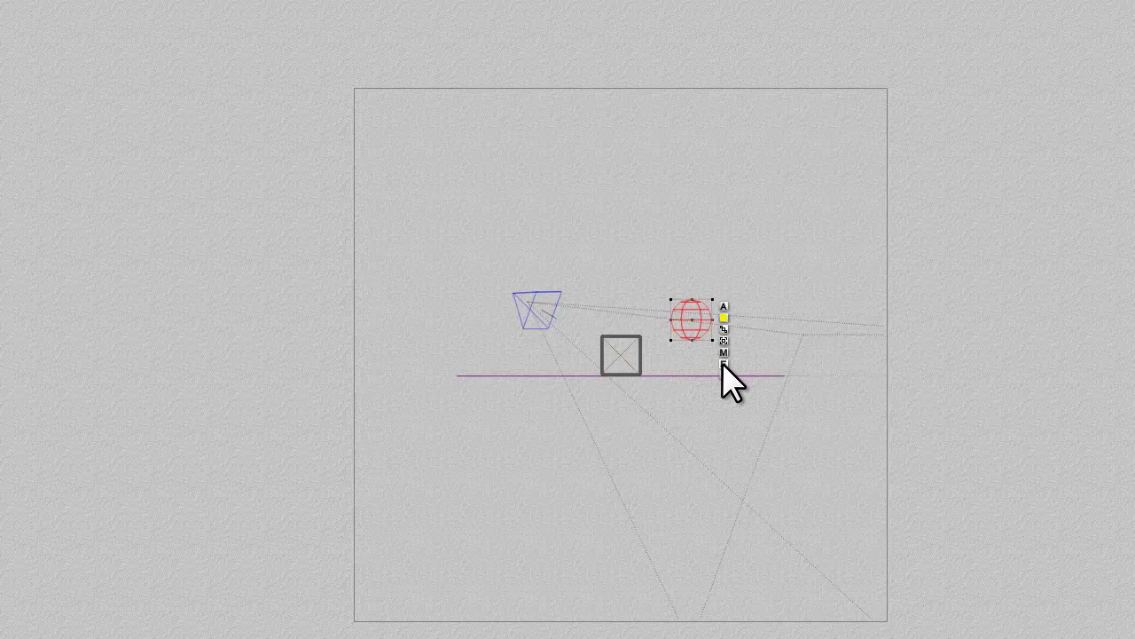
left_click(723, 364)
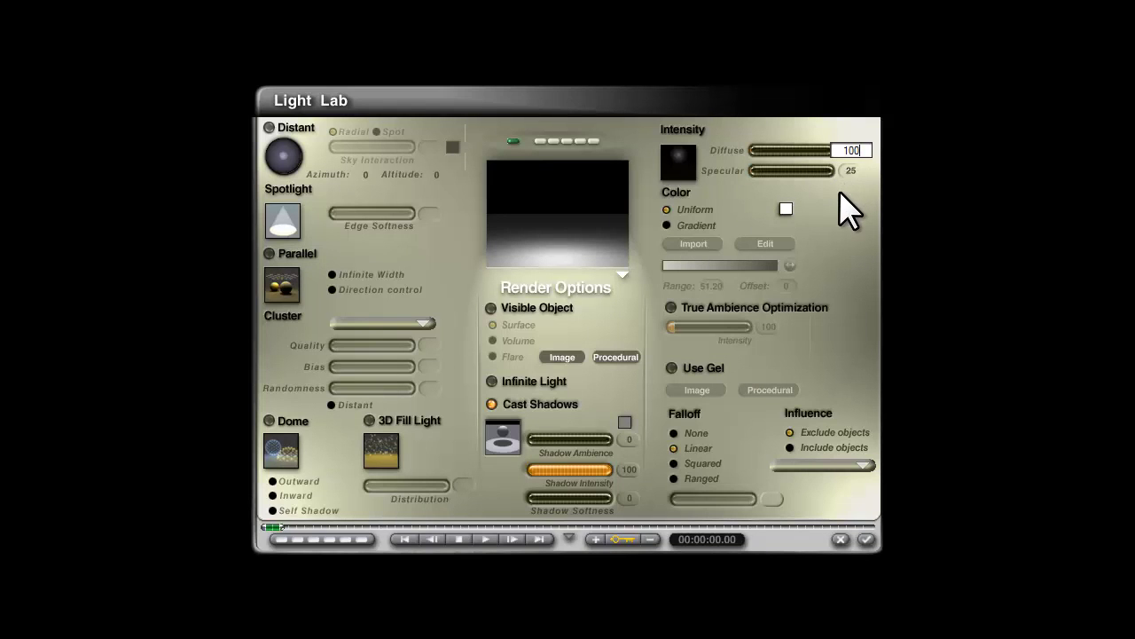
key("Tab")
type("100")
key("Return")
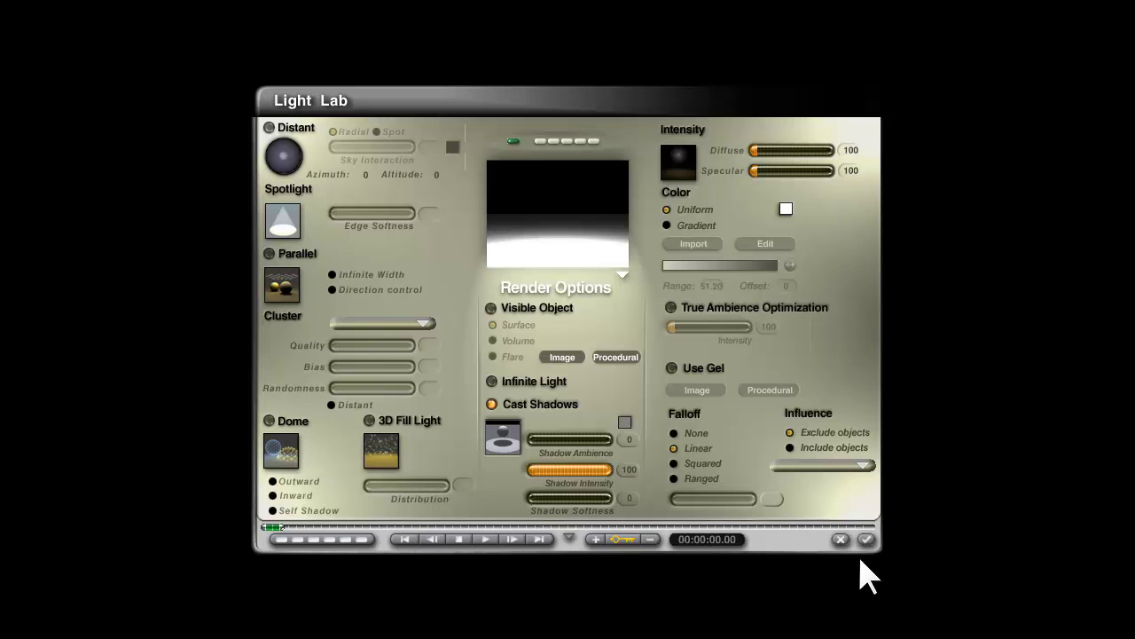
left_click(866, 539)
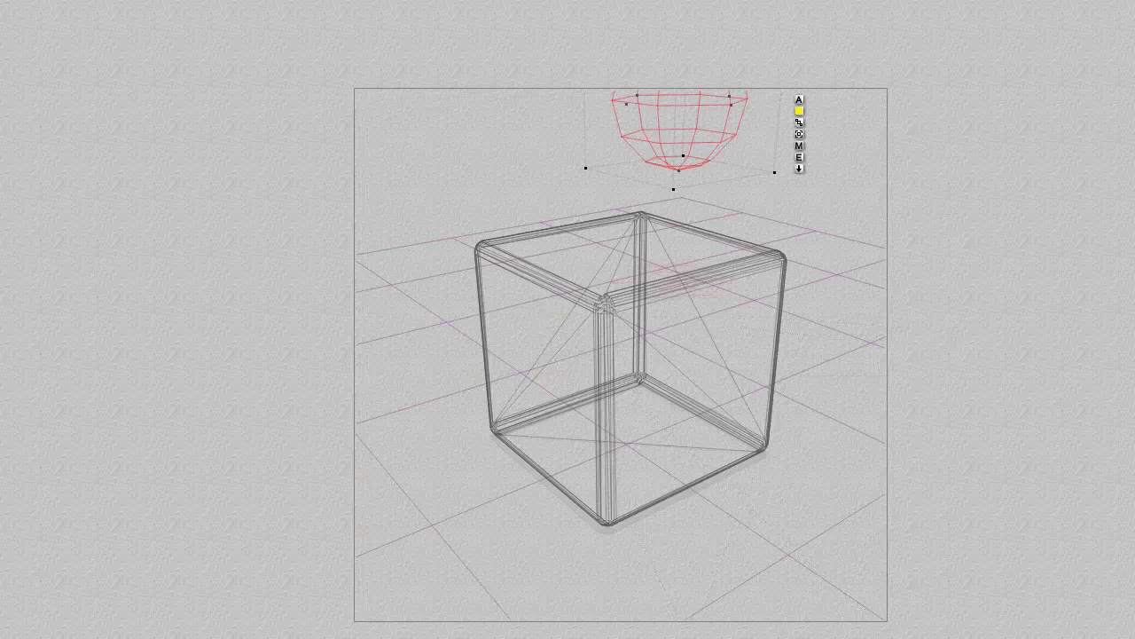
key("ctrl+r")
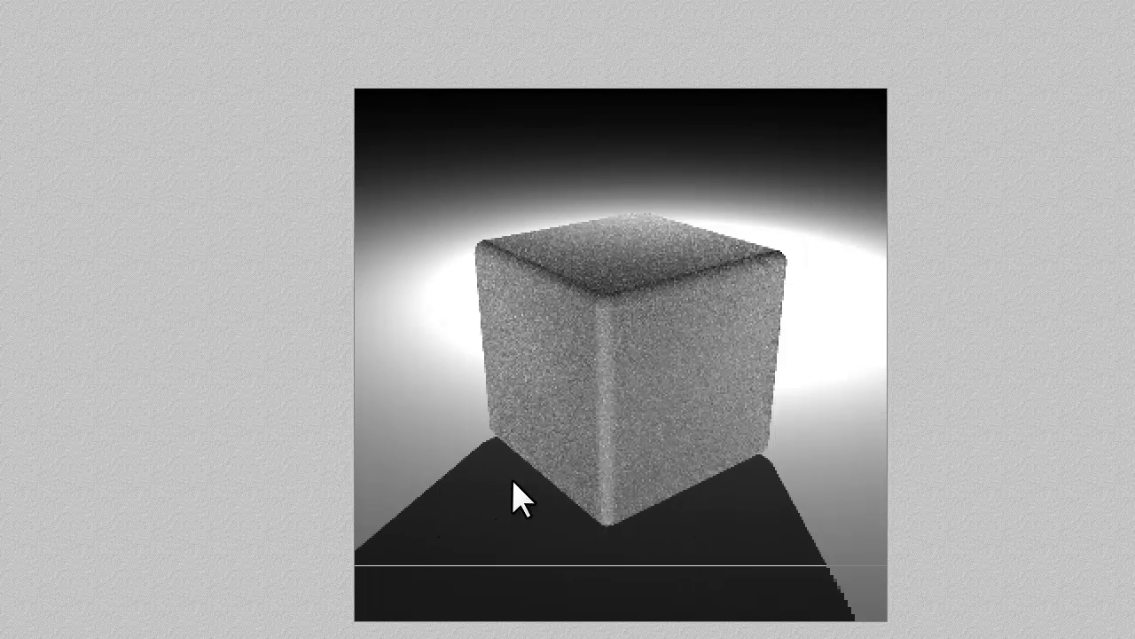
Open the rounded cube's material for editing and set its diffusion to 0 and specularity to 100
left_click(720, 422)
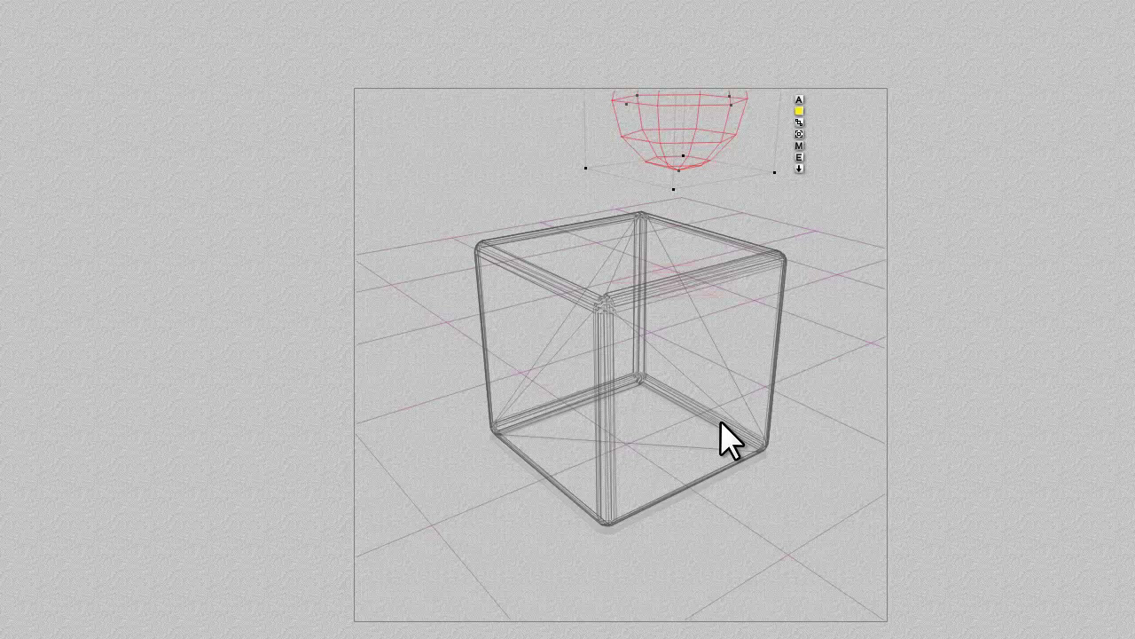
right_click(743, 301)
left_click(747, 306)
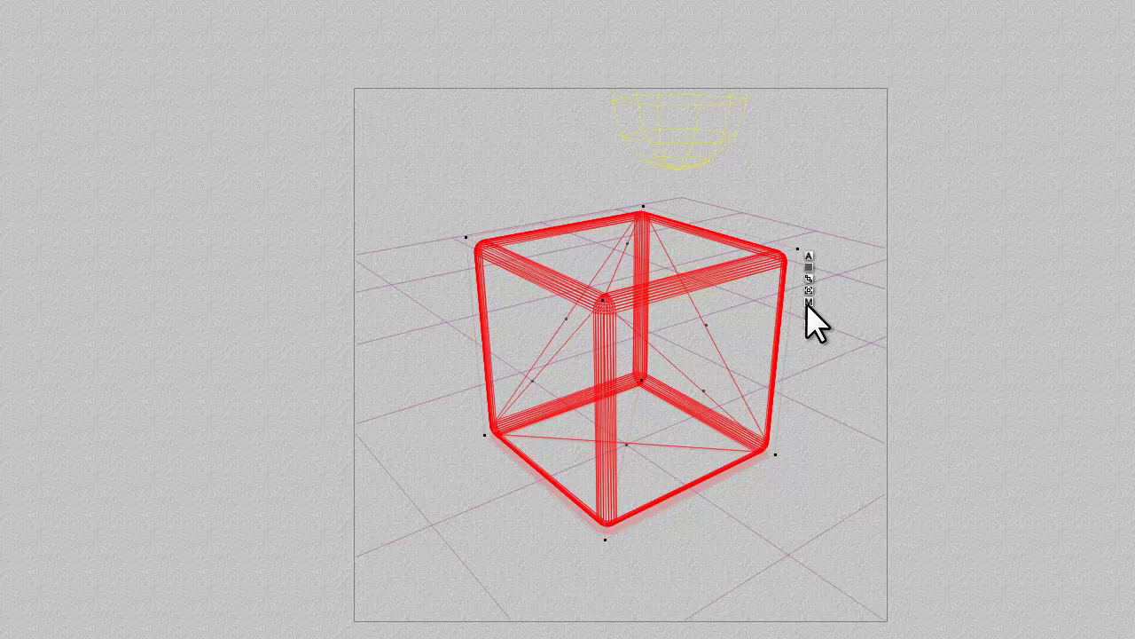
left_click(807, 302)
left_click_drag(422, 316, 583, 317)
left_click_drag(428, 349, 219, 355)
left_click_drag(352, 199, 359, 202)
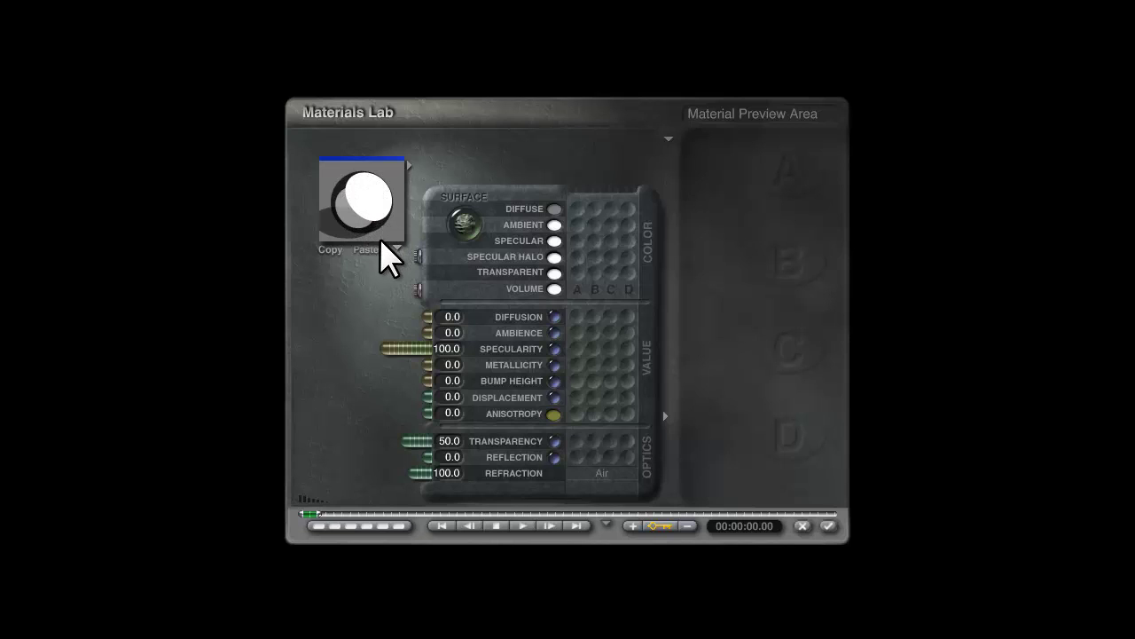
Adjust the lightness of the cube material's specular halo colour, accept the material and render the scene
left_click(554, 257)
key("Tab")
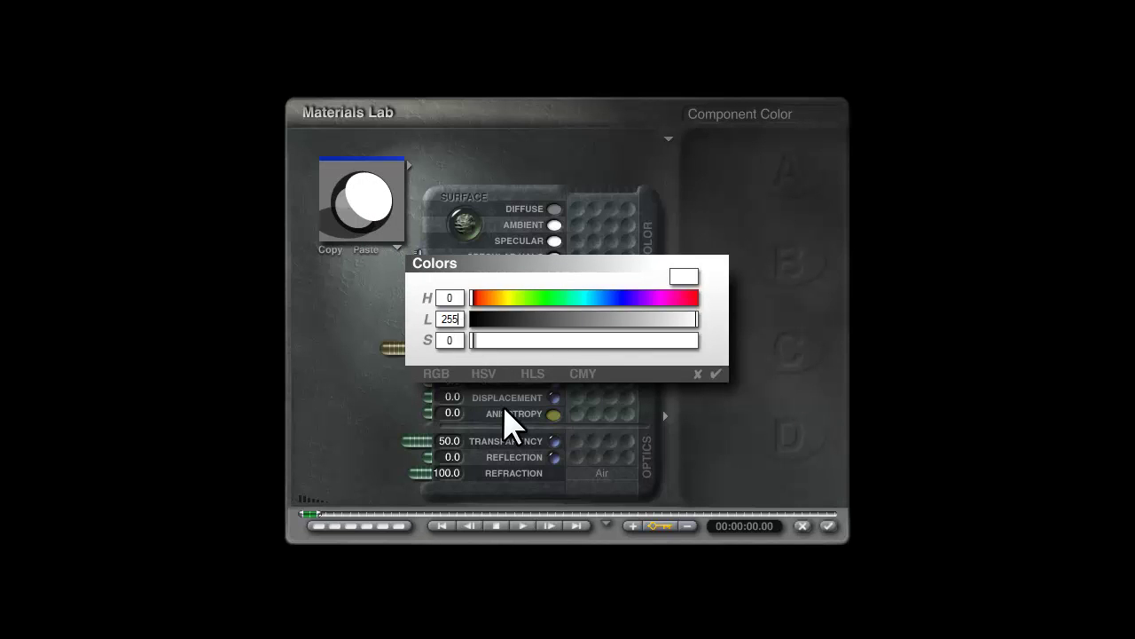
key("Return")
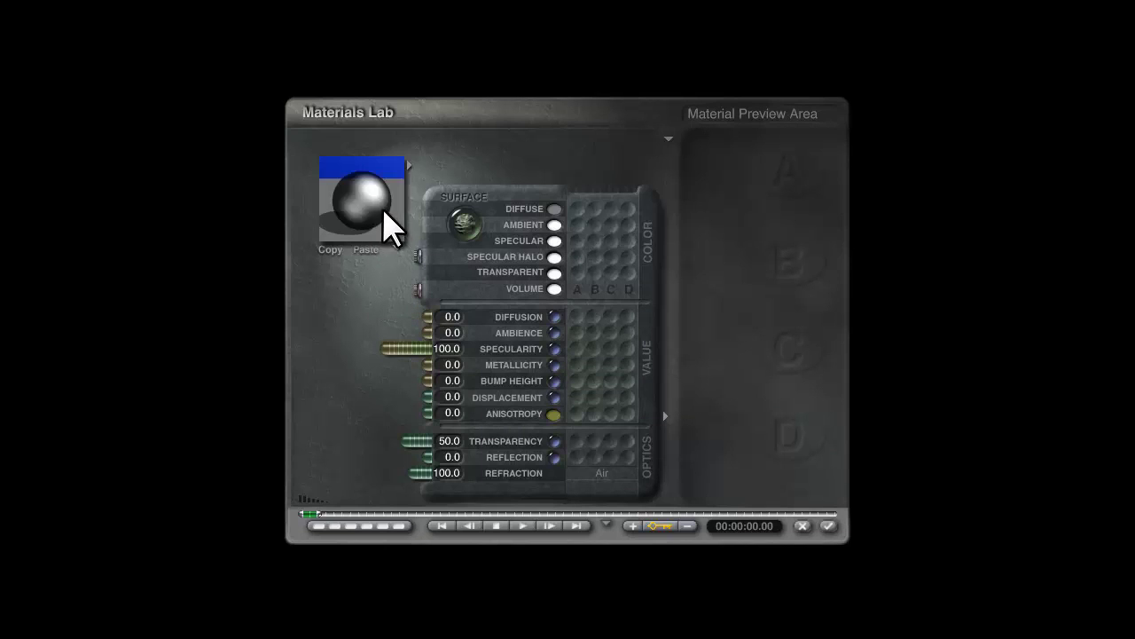
left_click(830, 527)
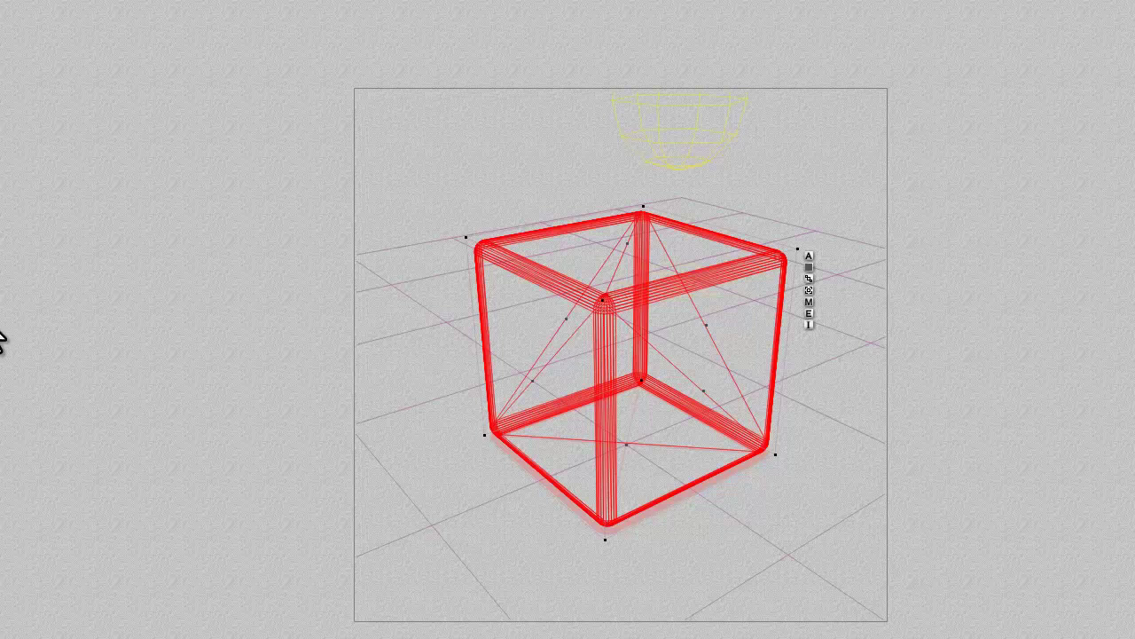
key("ctrl+r")
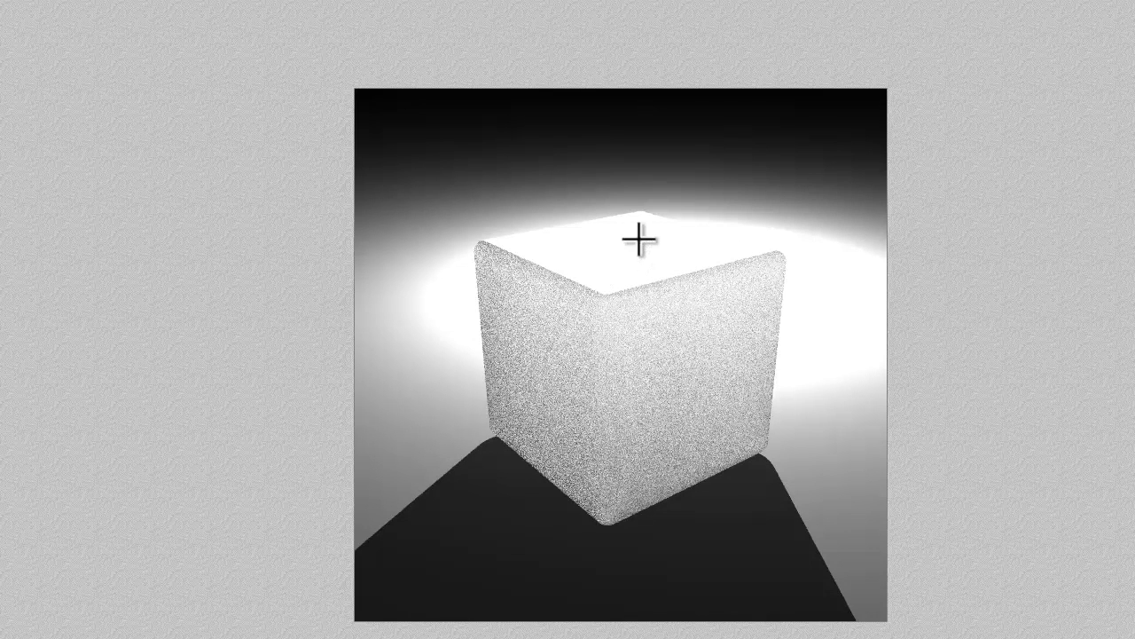
Move the radial light towards the cube's rear upper corner in two adjustments, rendering the scene after each
key("Escape")
left_click_drag(698, 321, 700, 349)
key("1")
key("ctrl+r")
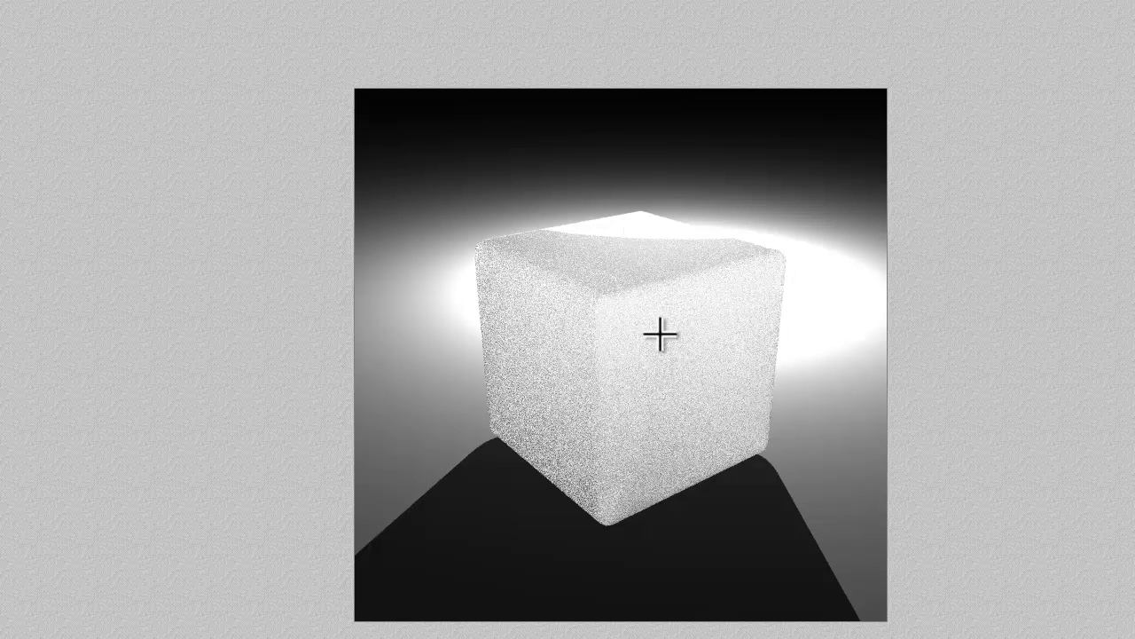
key("2")
left_click_drag(705, 349, 705, 355)
key("1")
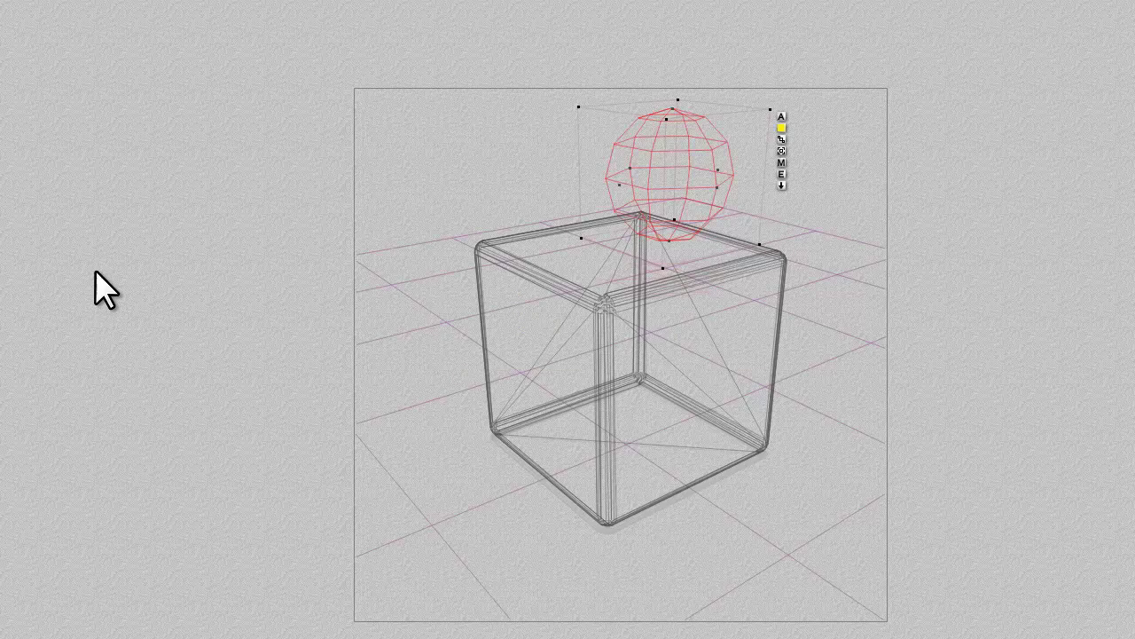
key("ctrl+r")
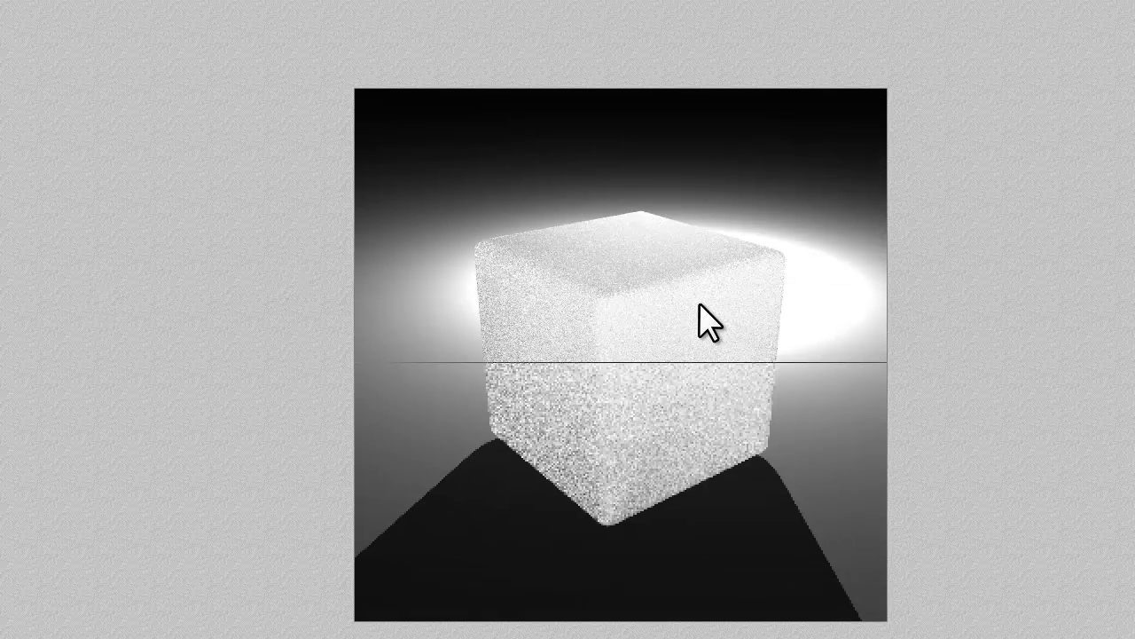
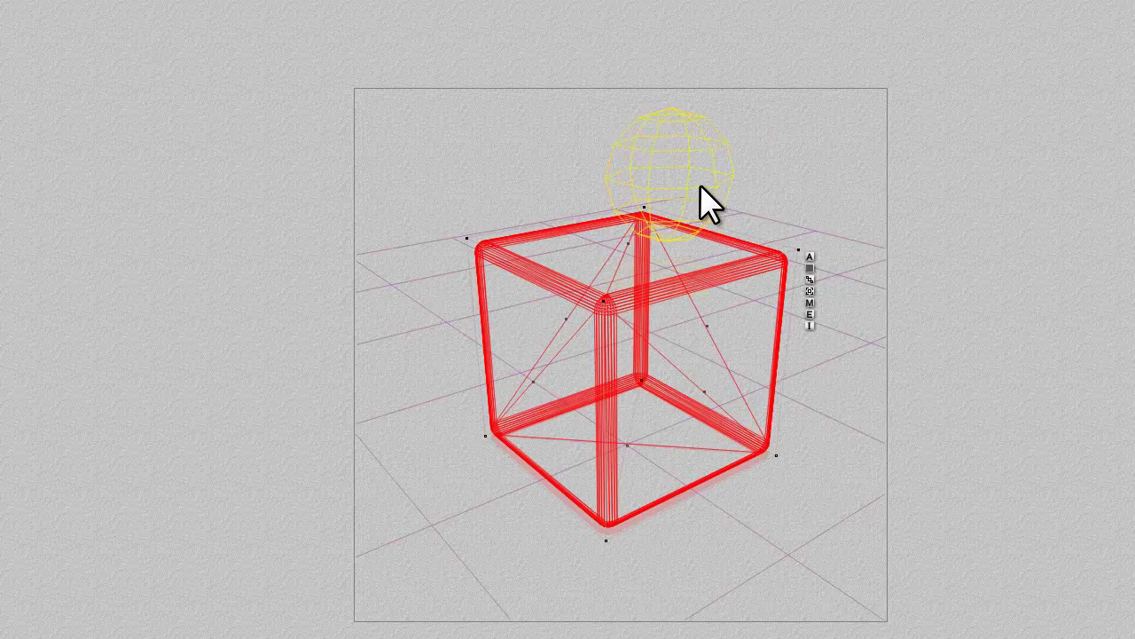
Select the rounded cube, duplicate it, shrink the copy slightly so it sits inside the original, and render
right_click(701, 188)
left_click(709, 215)
left_click(742, 210)
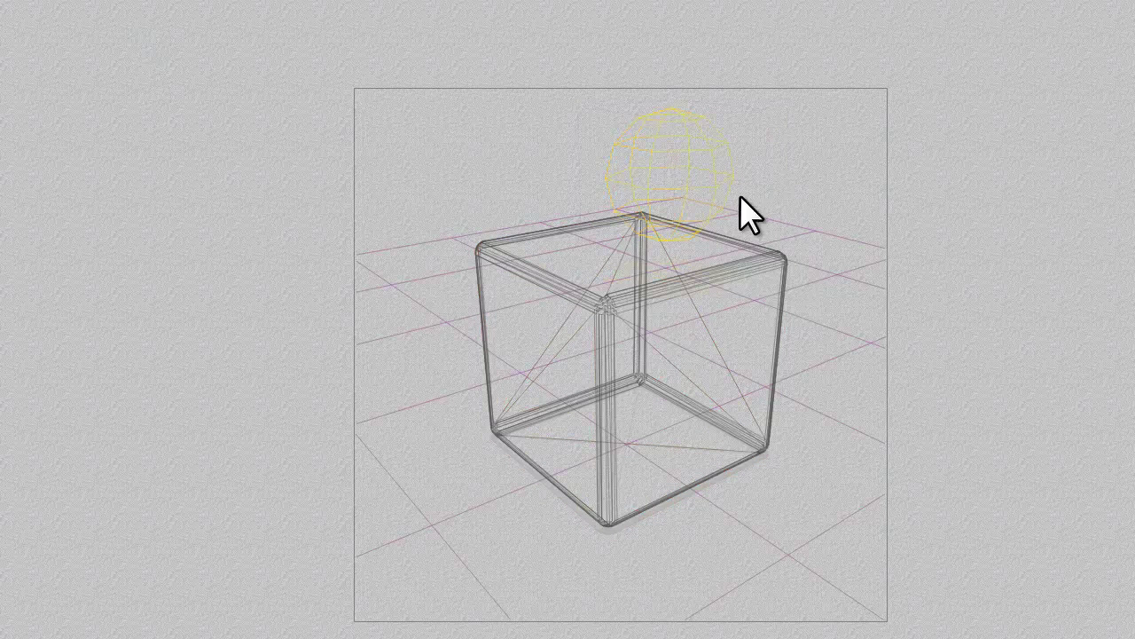
right_click(700, 299)
left_click(725, 304)
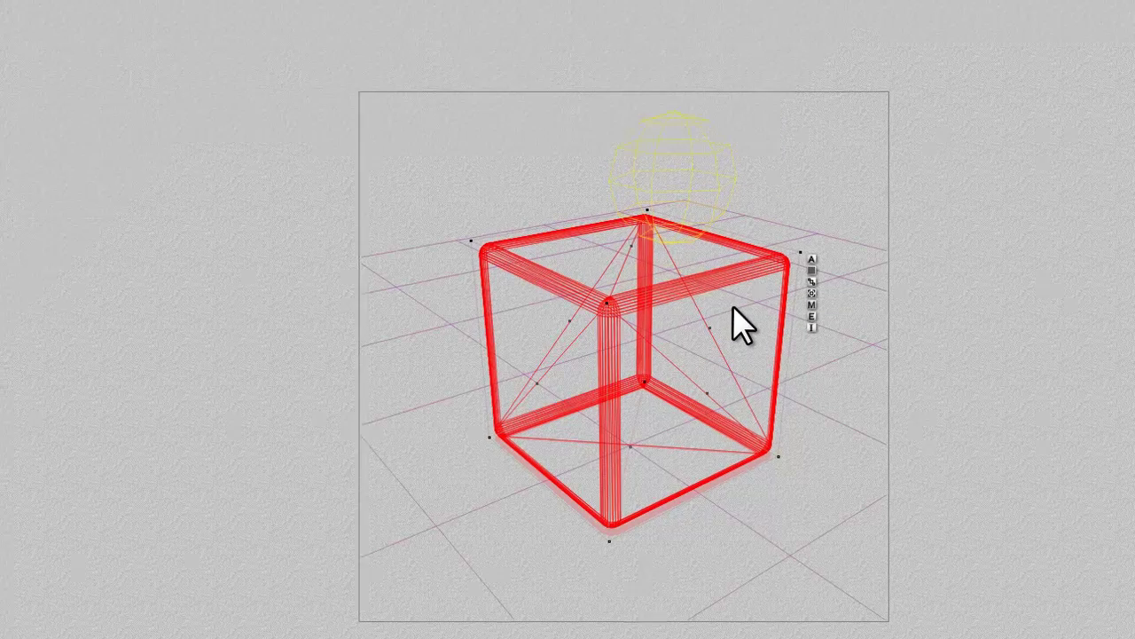
left_click(160, 39)
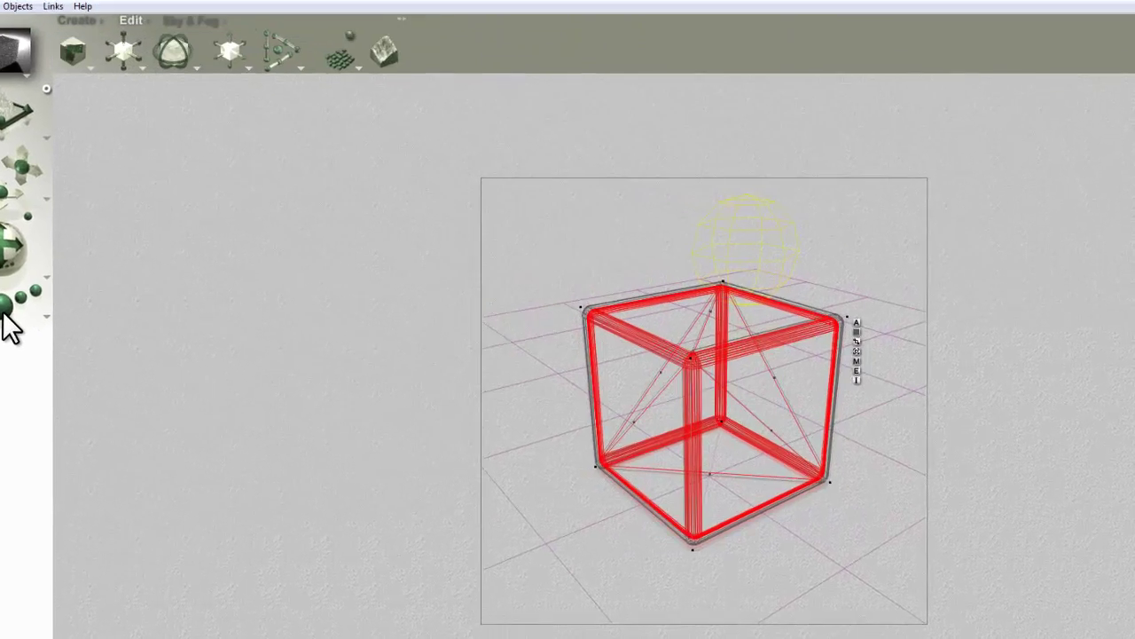
left_click(3, 312)
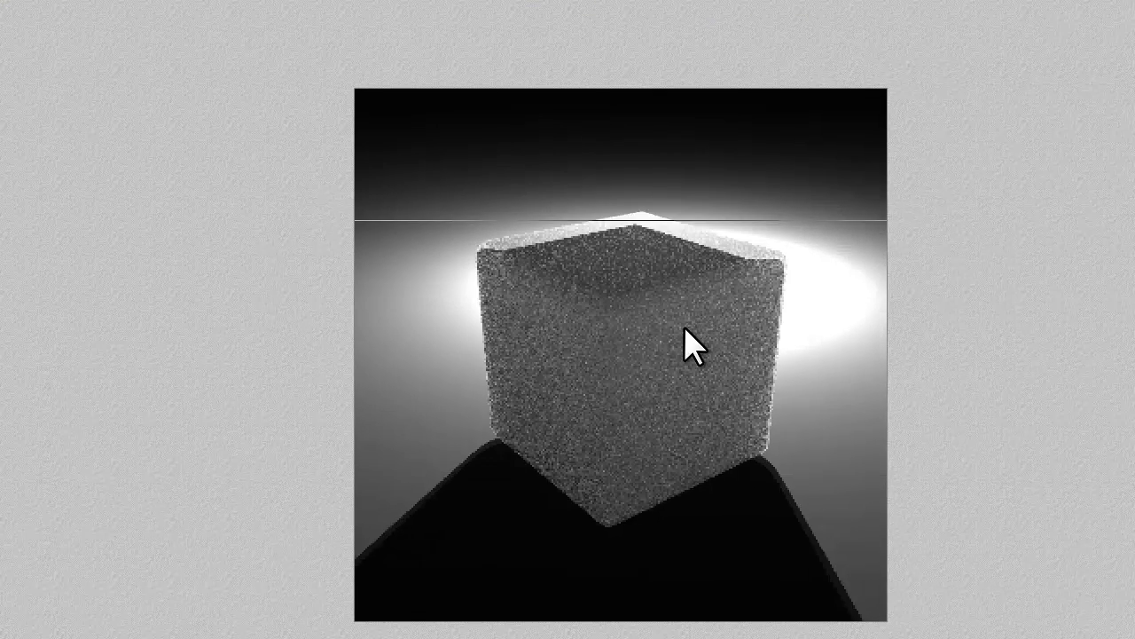
Try a smaller size for the inner cube with a test render, and restore its size and render again
key("Escape")
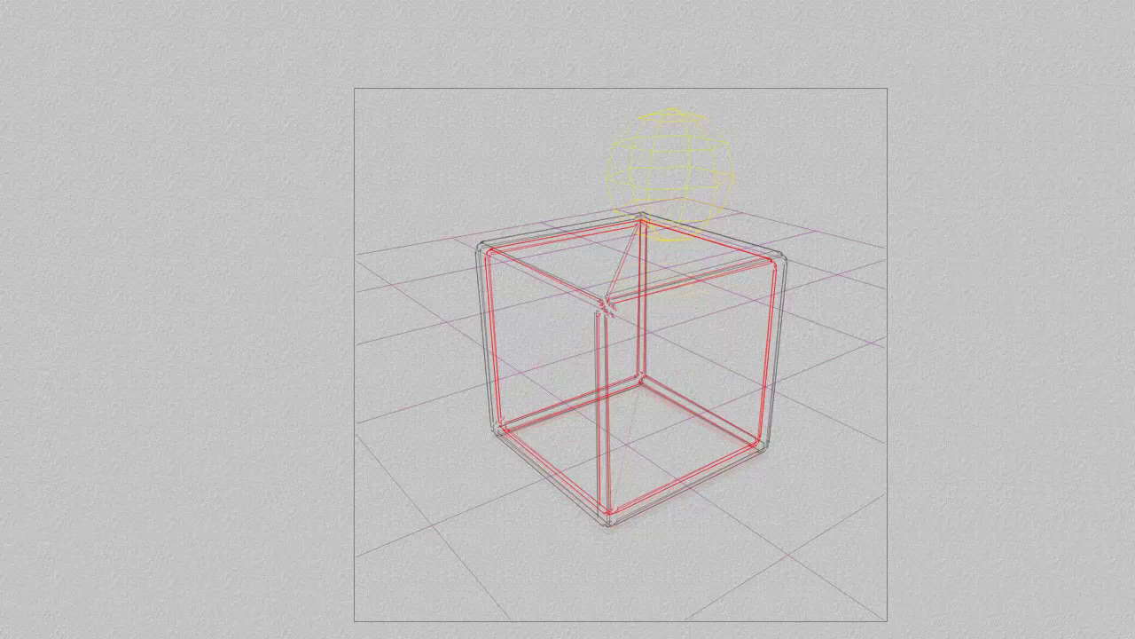
key("ctrl+r")
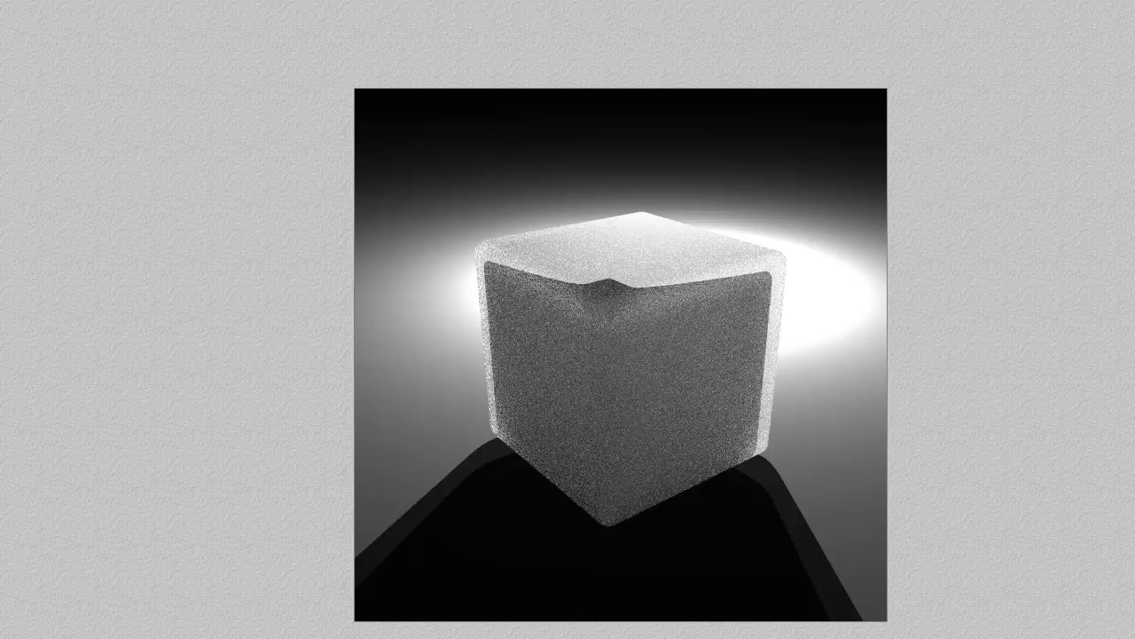
key("Escape")
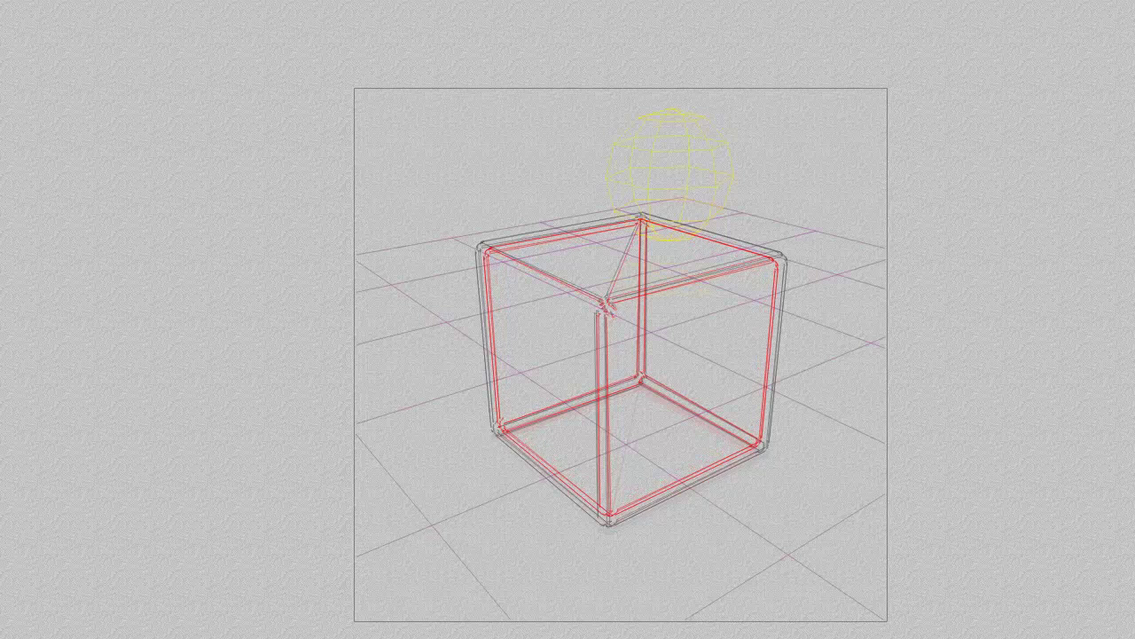
key("ctrl+r")
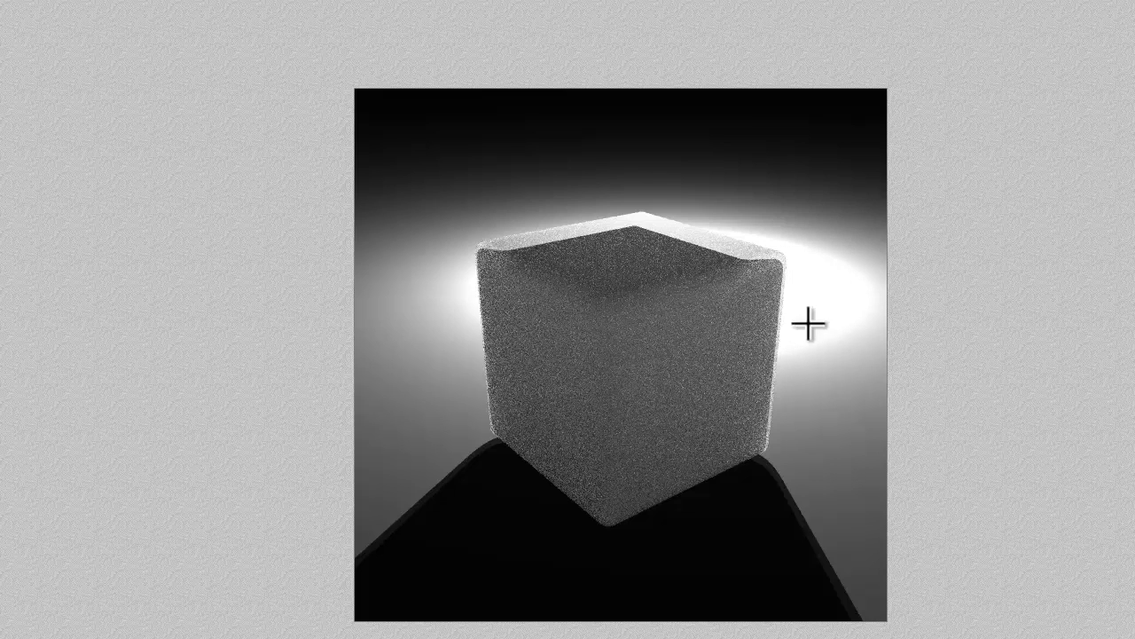
key("Escape")
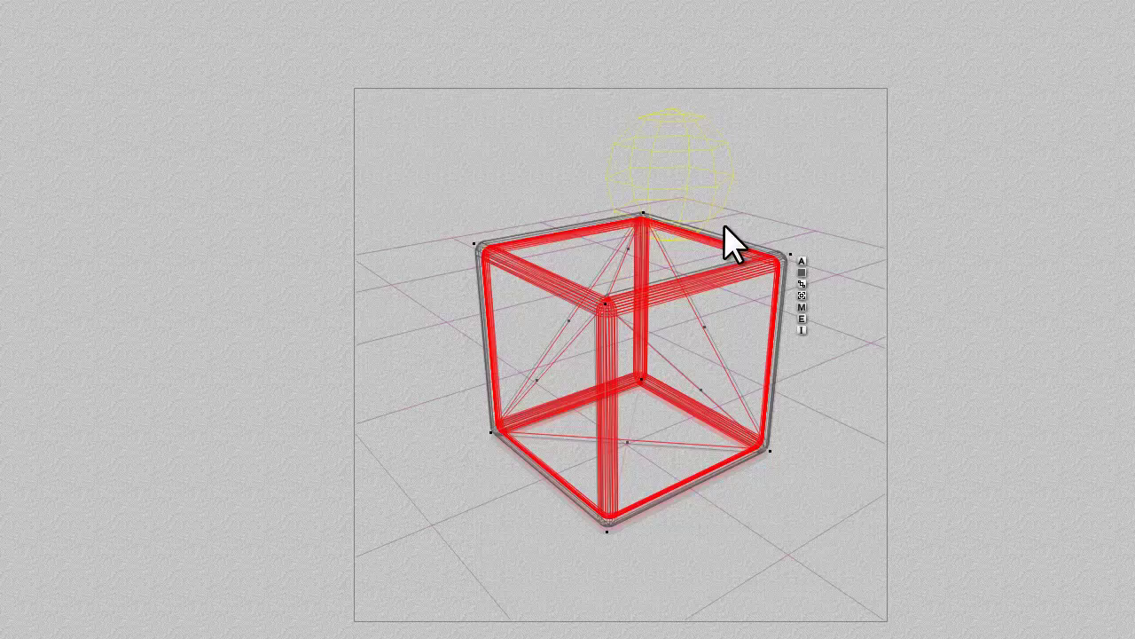
Set the radial light's shadow softness to 100, accept the light settings and render the scene
right_click(697, 148)
left_click(719, 159)
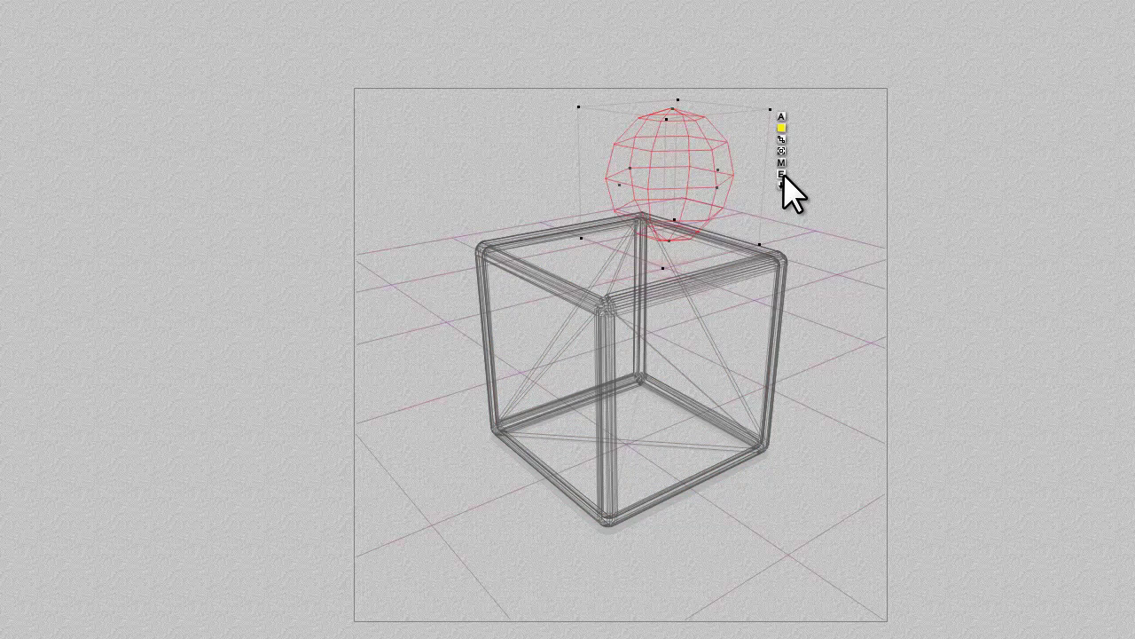
left_click(782, 175)
left_click(537, 500)
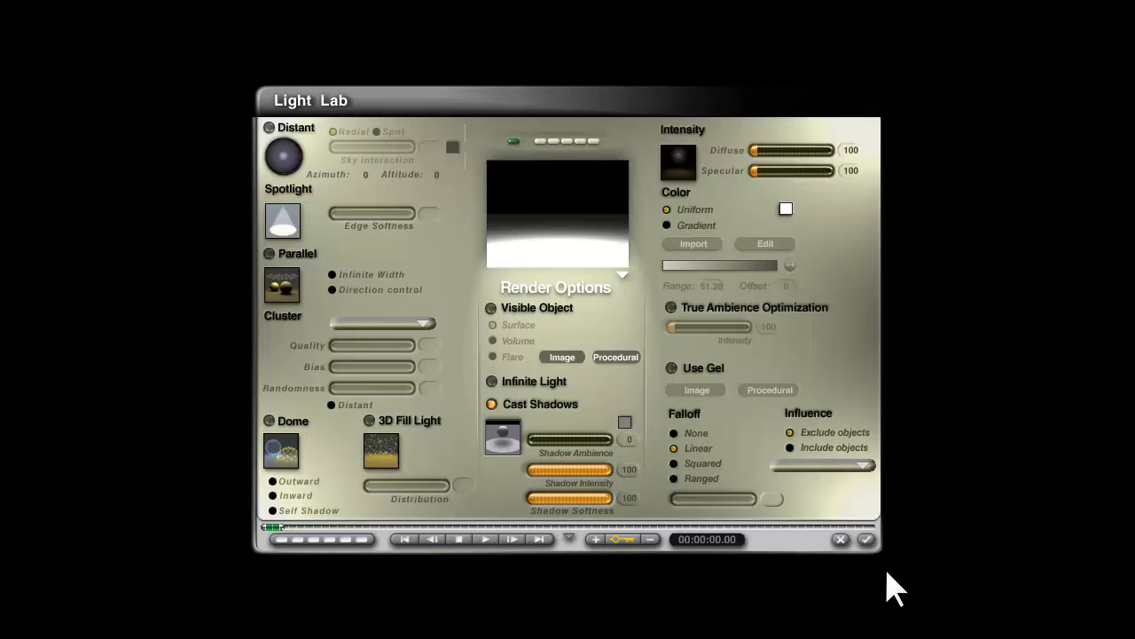
left_click(866, 539)
key("ctrl+r")
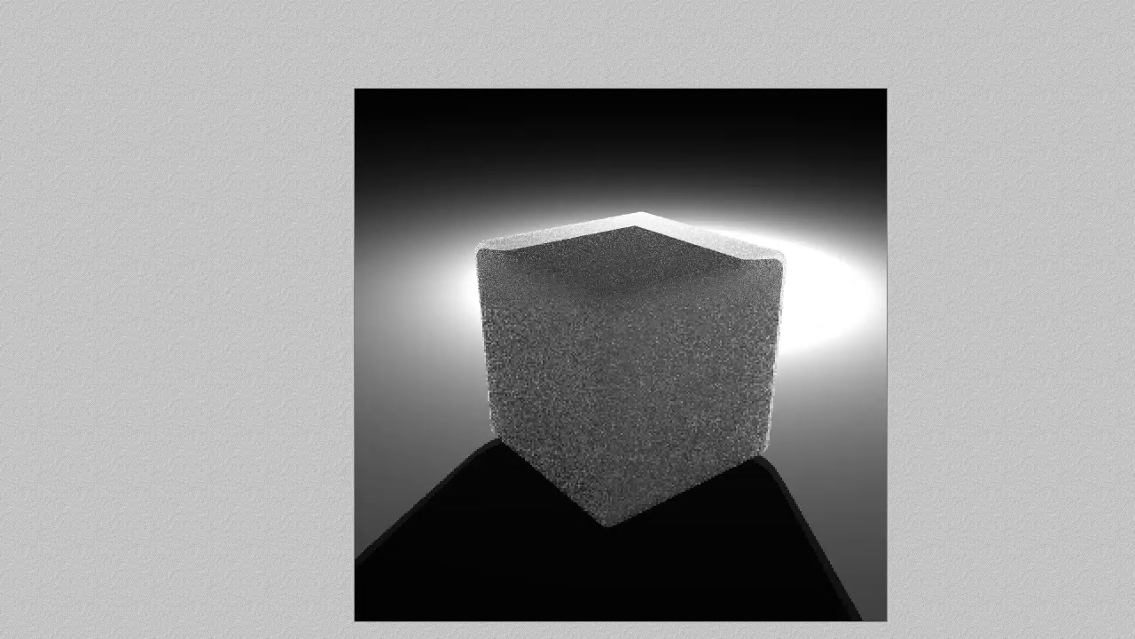
Enable the Soft Shadows premium effect in the render options and render the scene
left_click(275, 314)
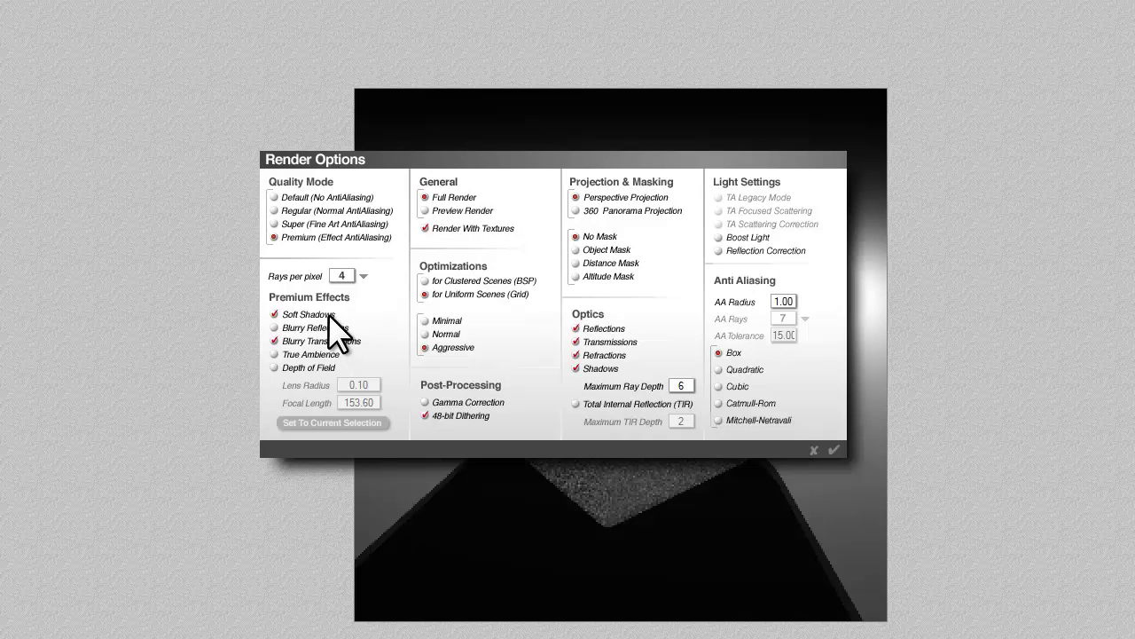
left_click(834, 449)
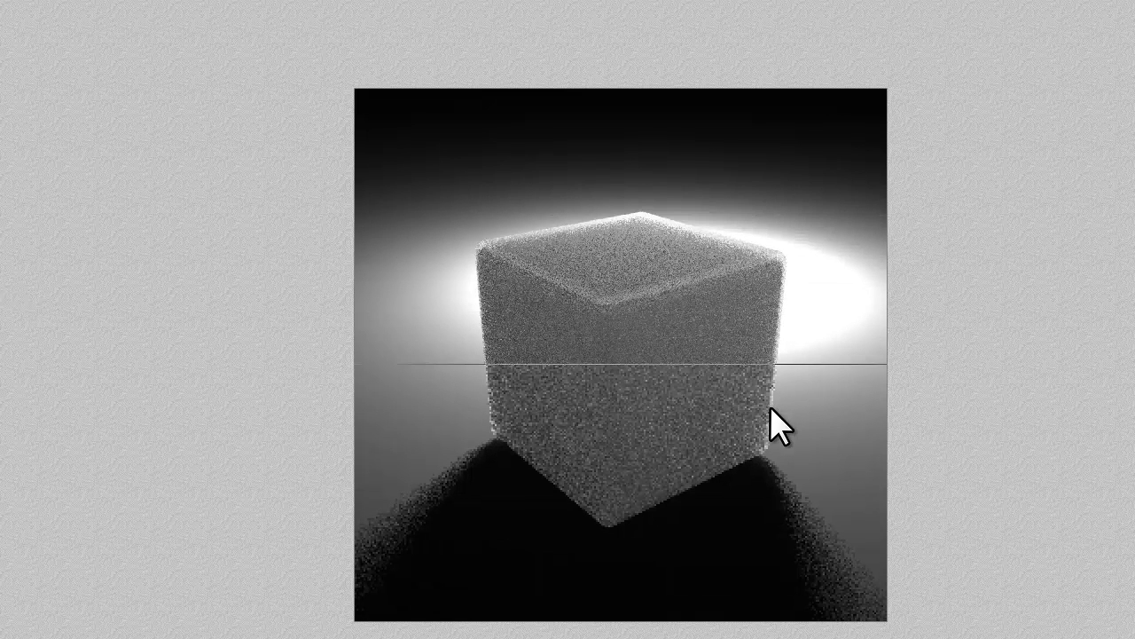
key("Escape")
Select Low Res Rounded Cube 12.5% 1, shrink it further inside the outer cube and render the scene
left_click(702, 309, "ctrl")
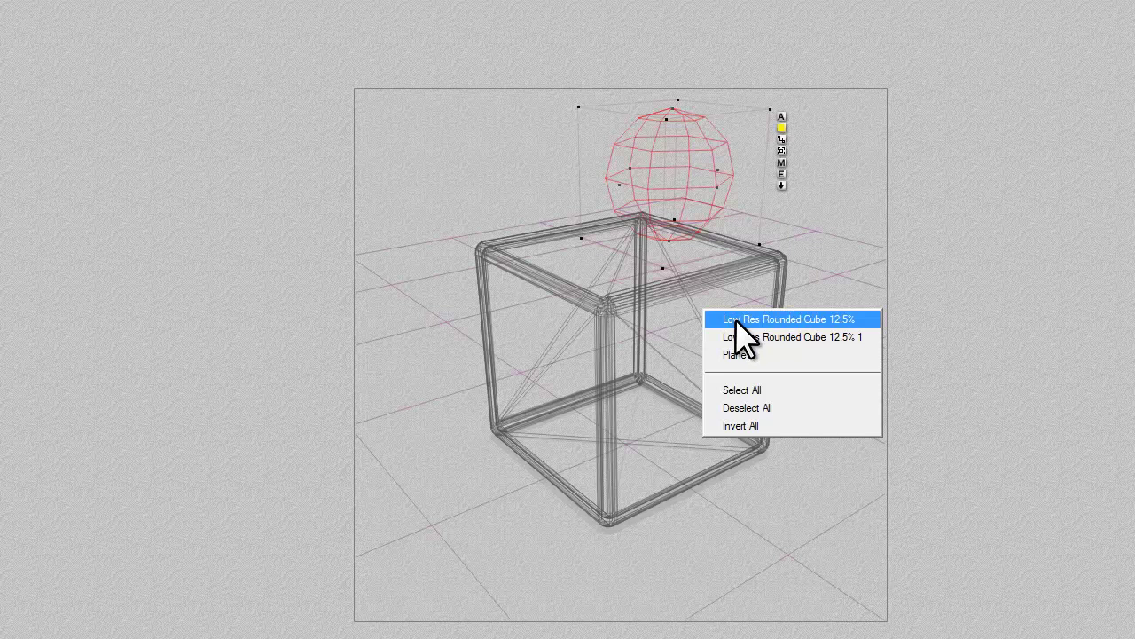
left_click(763, 337)
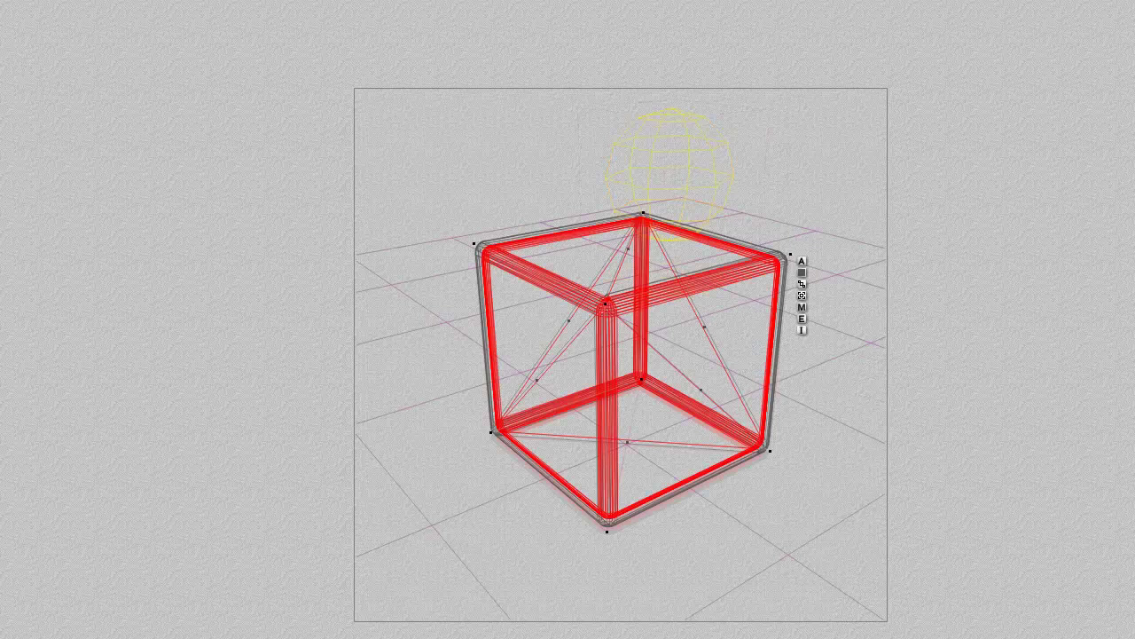
key("minus")
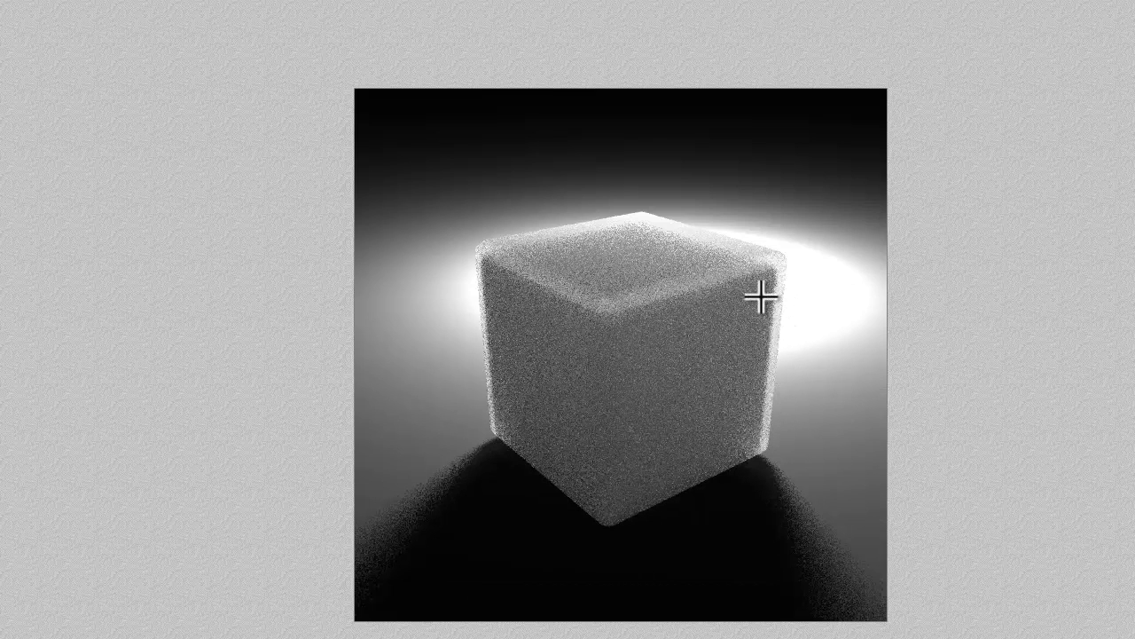
key("Escape")
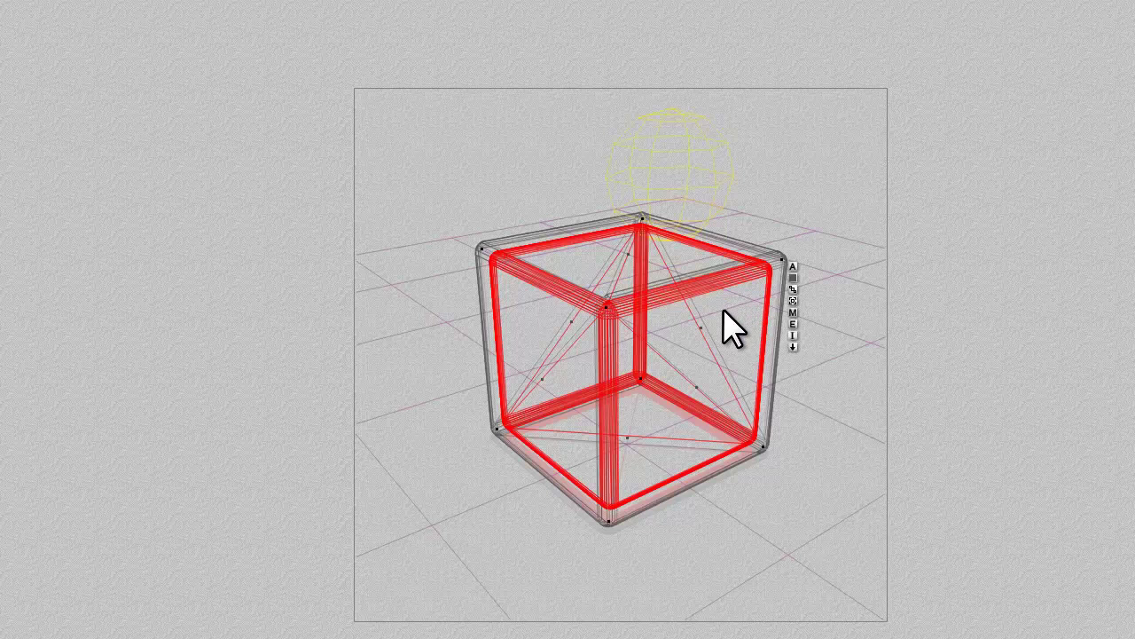
Set the inner cube material's transparency to 90, accept it and render the scene
left_click(793, 312)
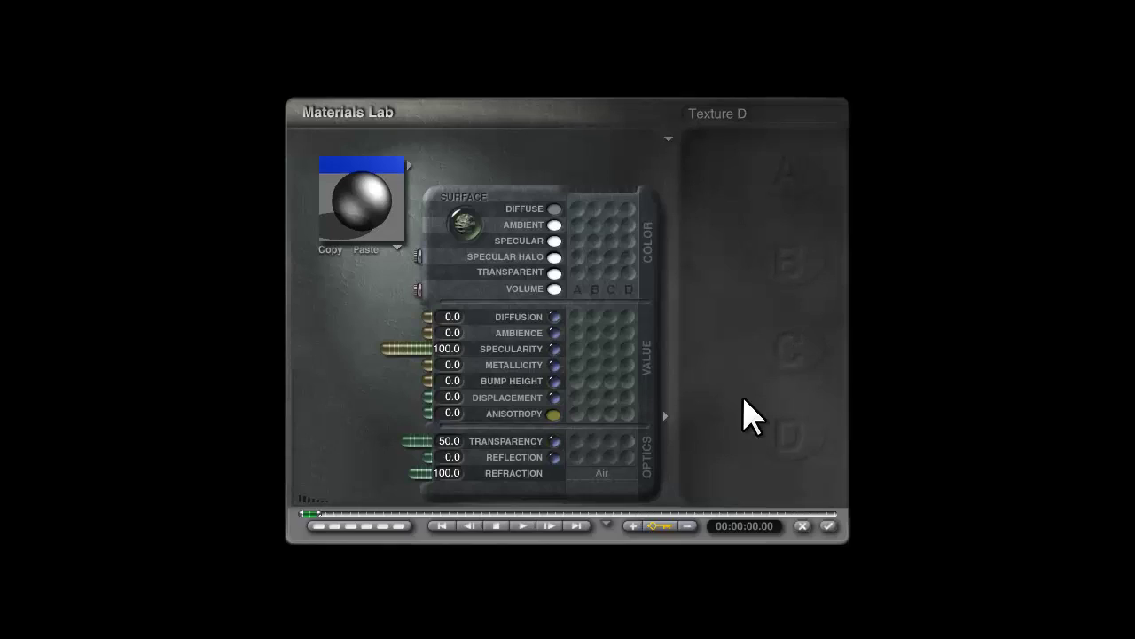
left_click(439, 440)
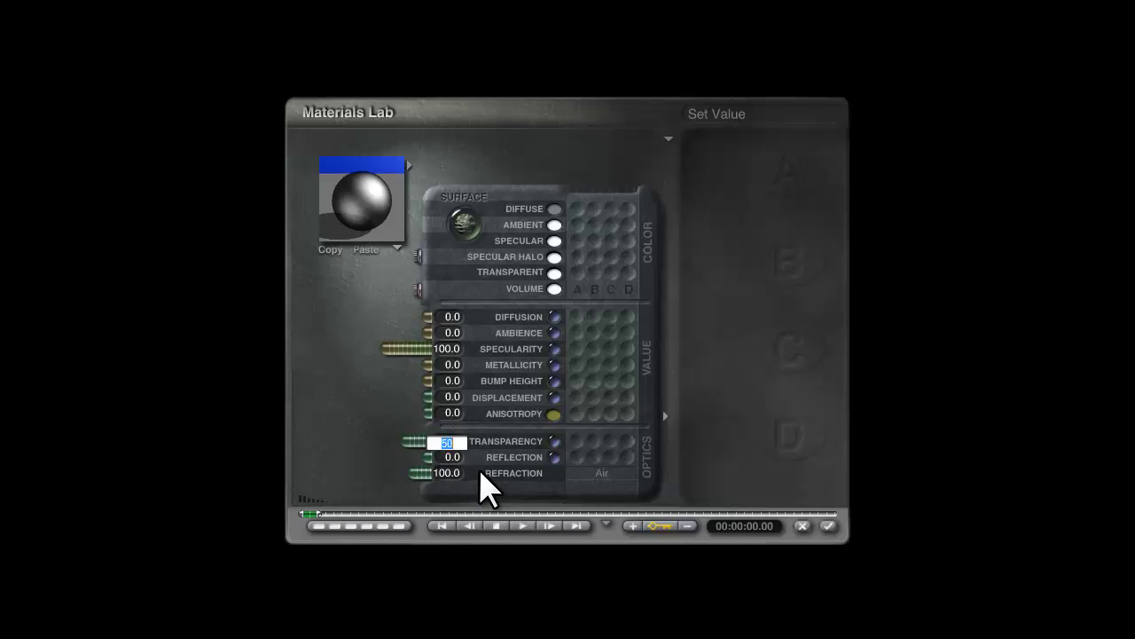
type("90")
key("Return")
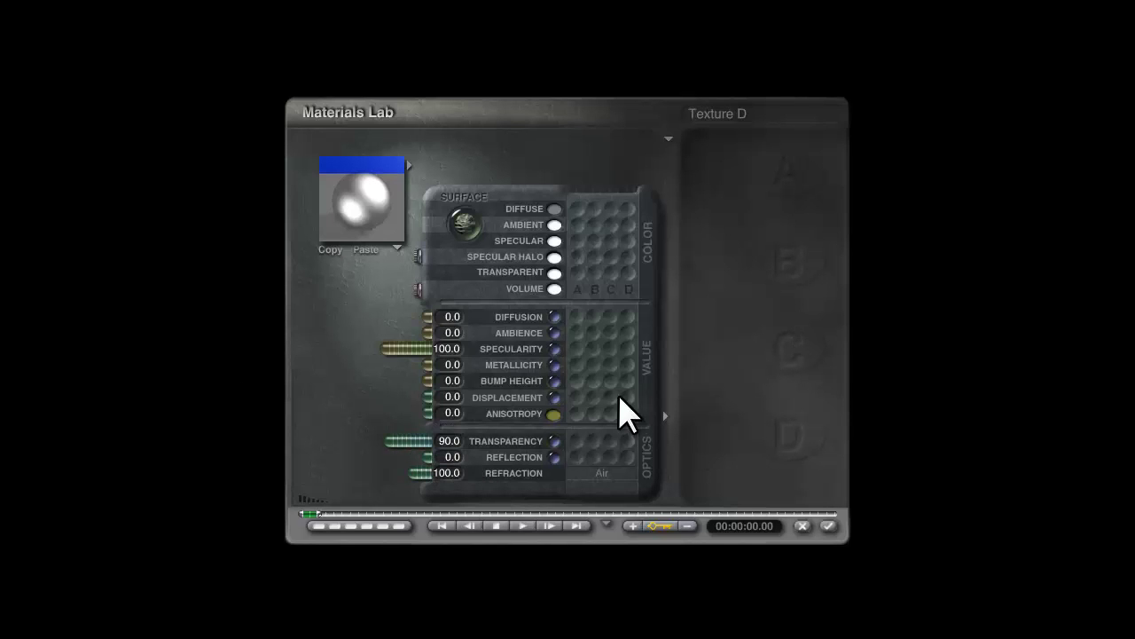
left_click(827, 526)
key("ctrl+r")
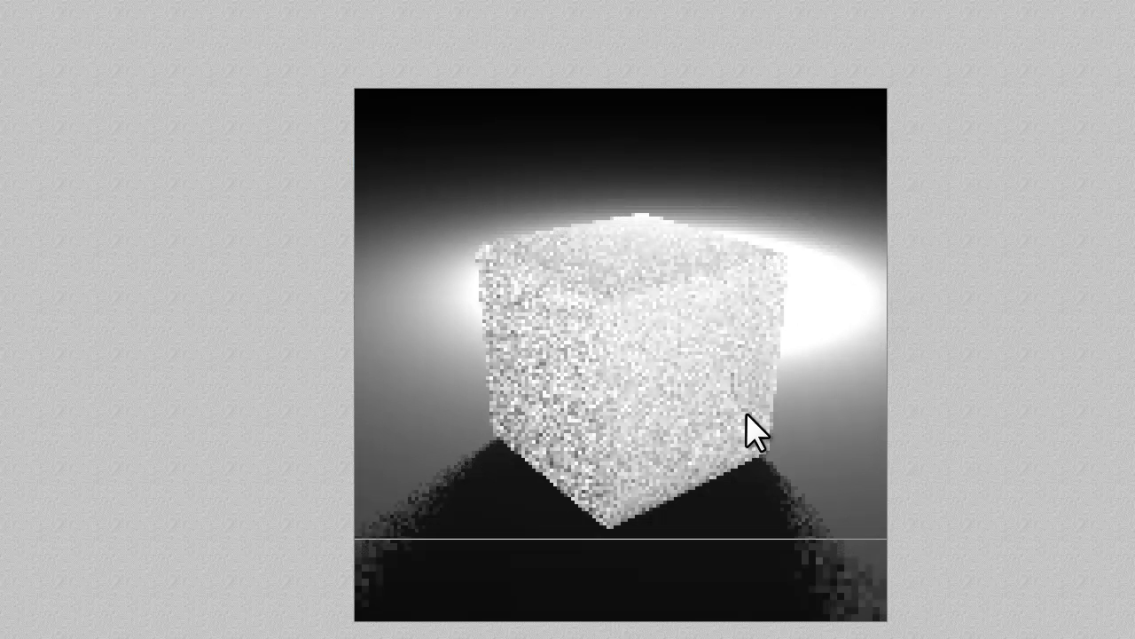
Add a duplicate rounded cube sized between the inner and outer cubes and render the scene
left_click(772, 390)
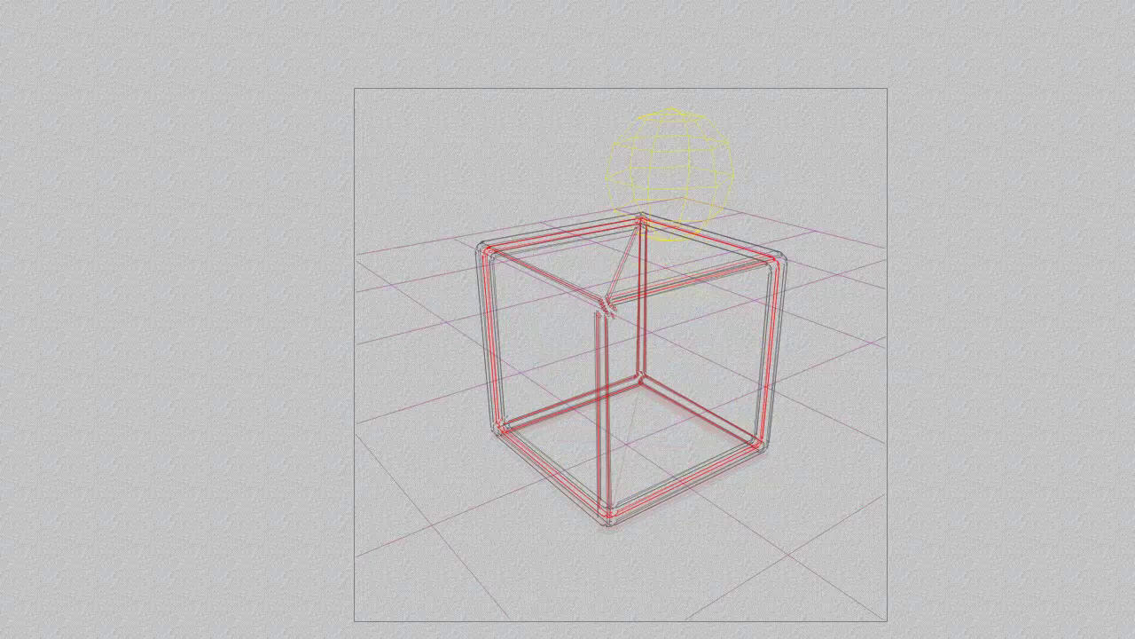
left_click(768, 390)
key("ctrl+r")
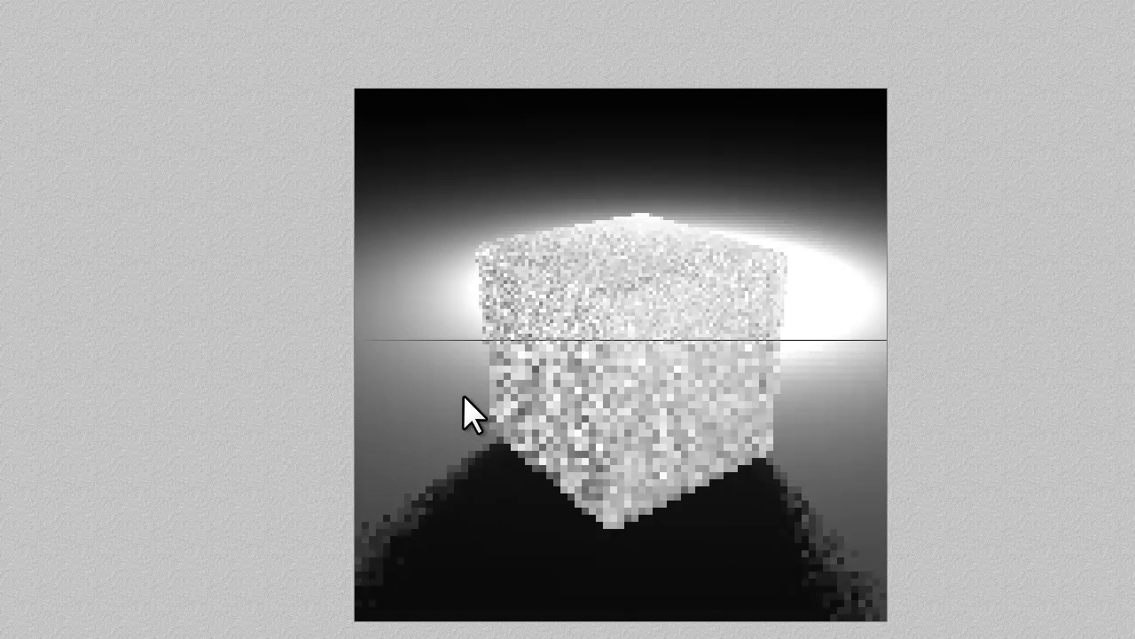
Duplicate the two inner rounded cubes, shrink the copies inside the originals and render the scene
key("Escape")
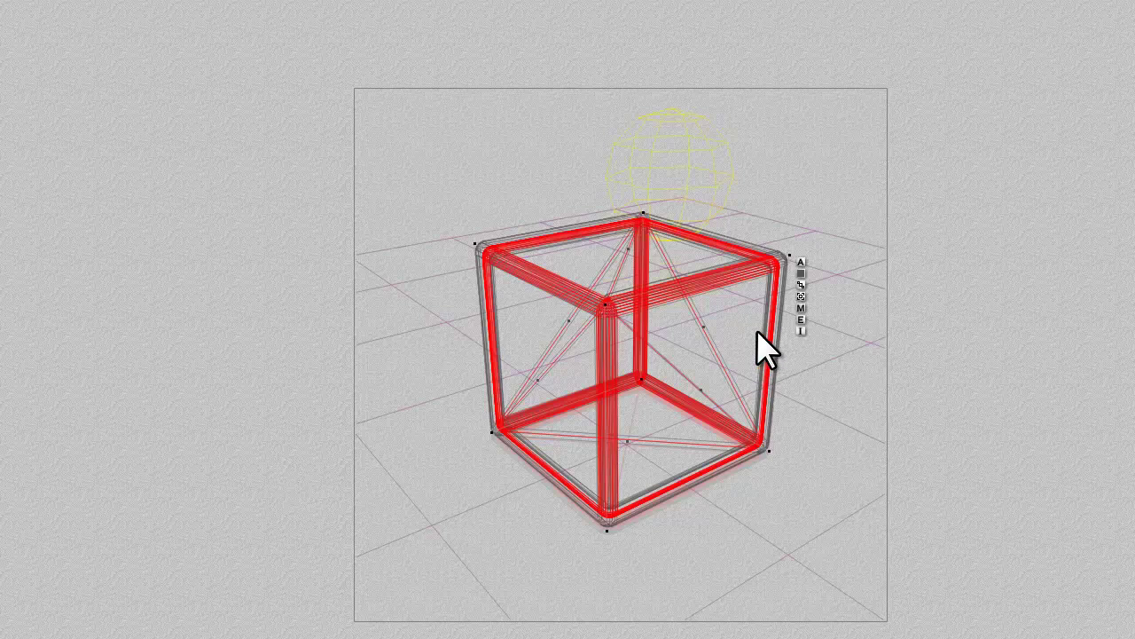
left_click(755, 333, "ctrl")
left_click(789, 346)
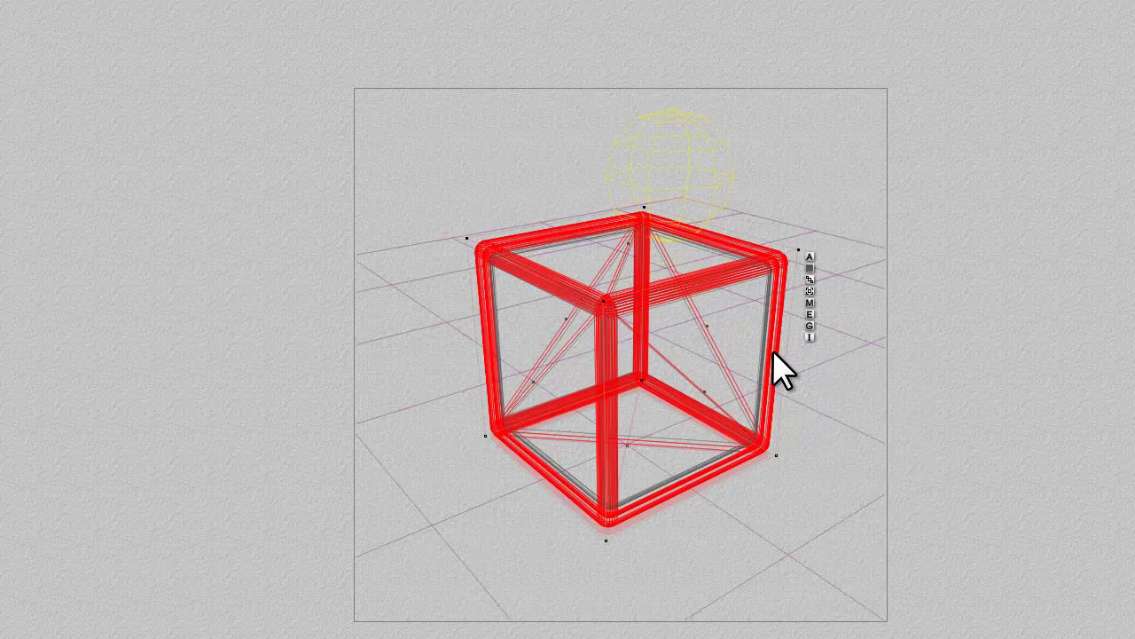
right_click(775, 355)
left_click(793, 363)
right_click(738, 358)
left_click(768, 397)
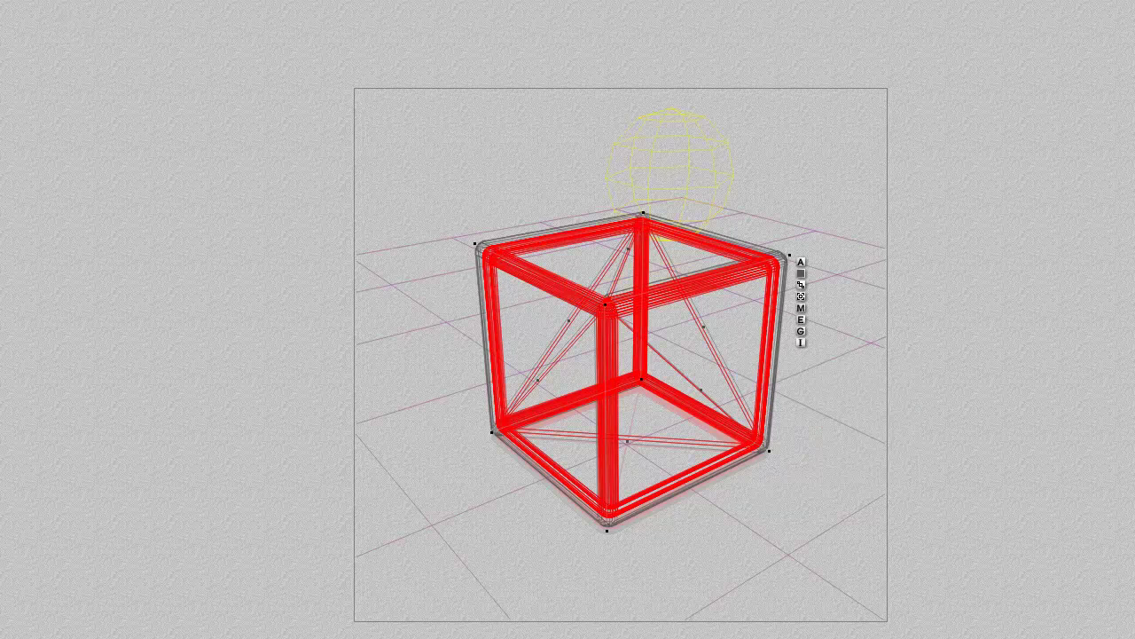
key("ctrl+alt+d")
key("ctrl+alt+d")
key("ctrl+alt+d")
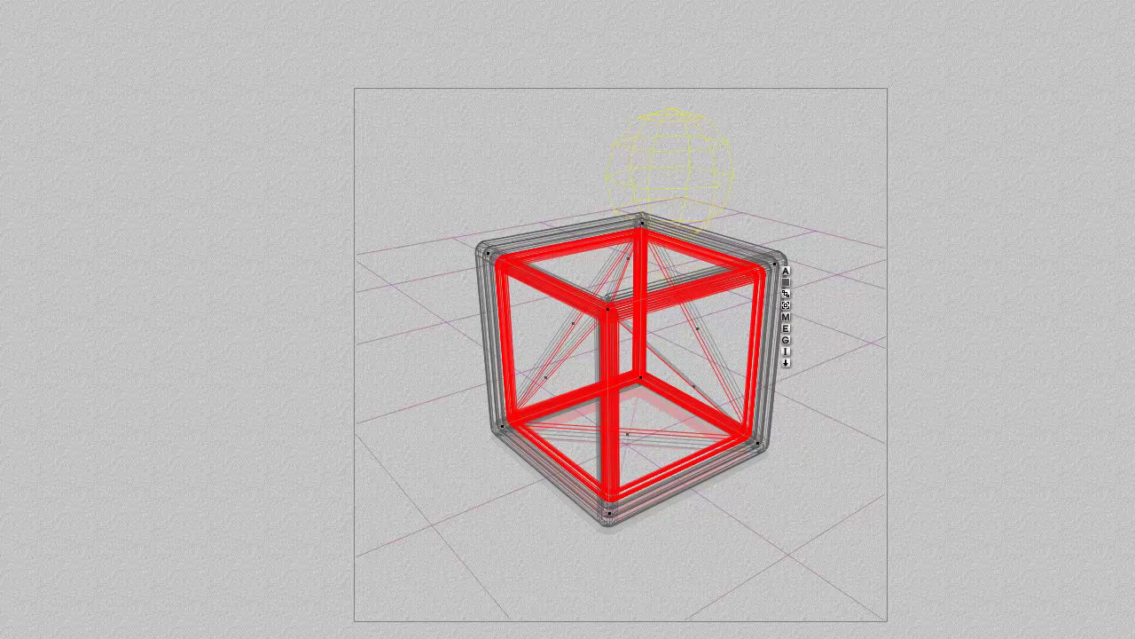
key("ctrl+r")
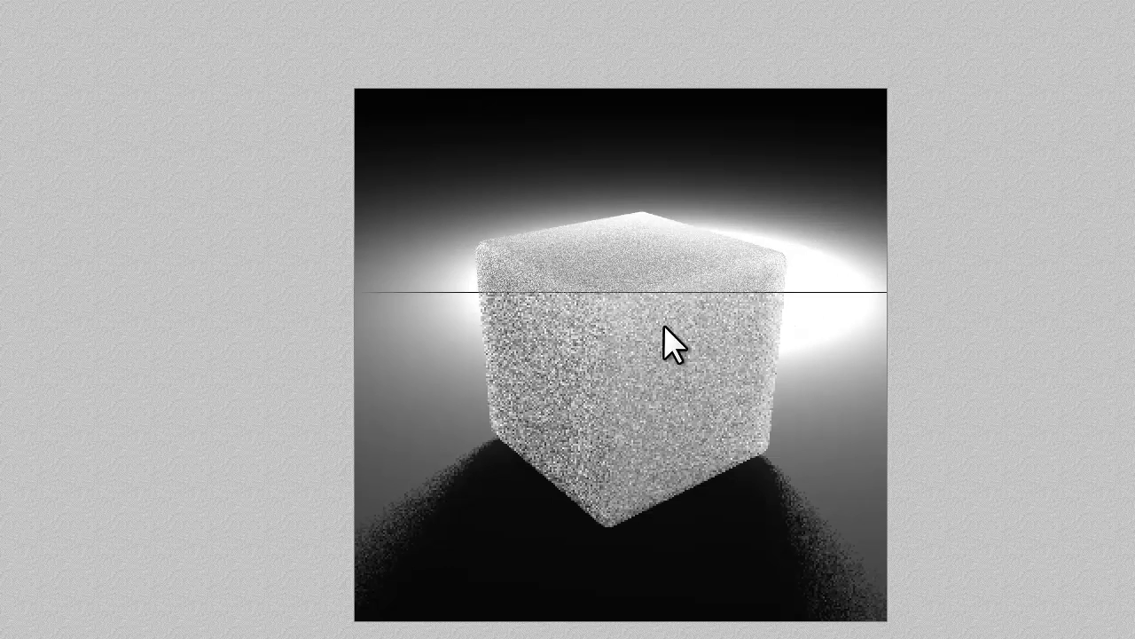
Select all the rounded cubes inside the outer one and assign them a dark blue family colour
key("Escape")
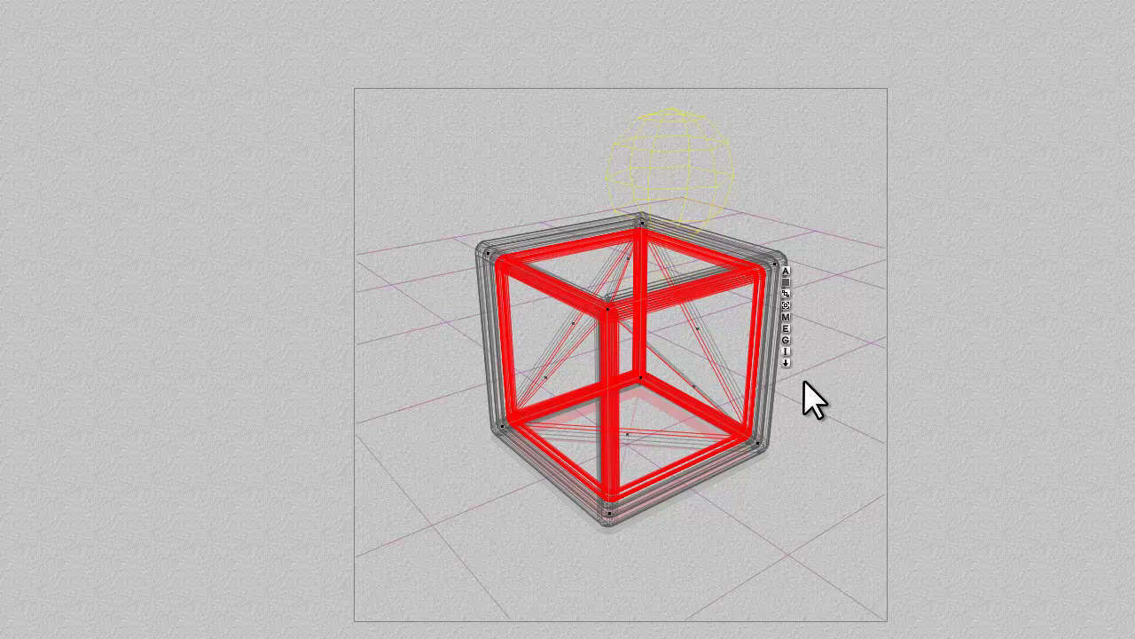
left_click_drag(753, 435, 765, 463)
left_click_drag(753, 424, 796, 481)
left_click(802, 273)
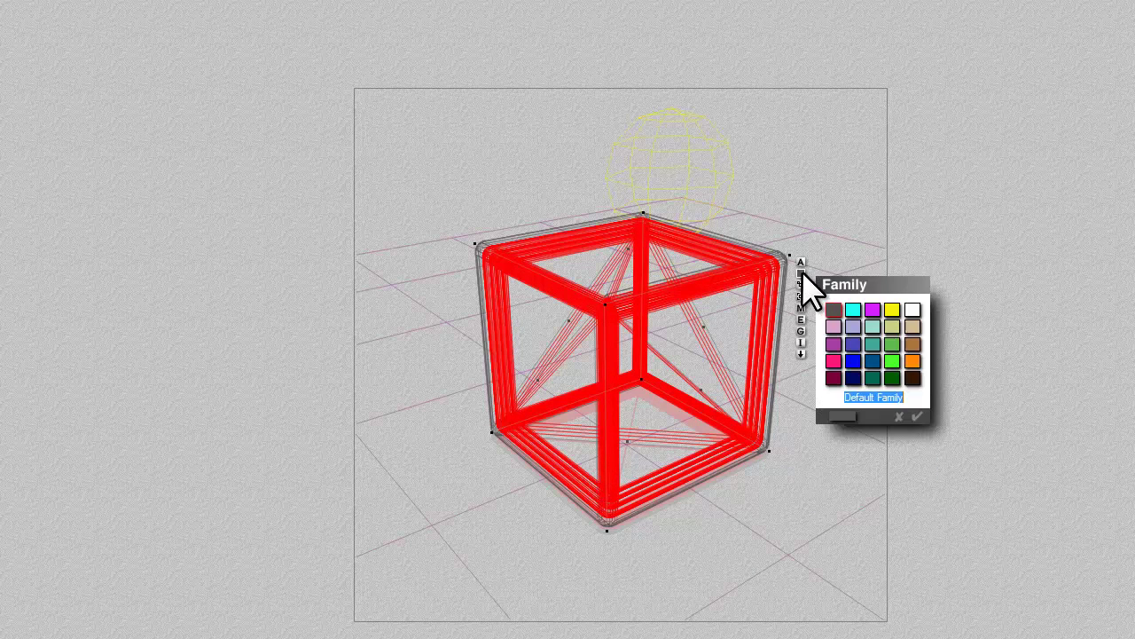
left_click(878, 361)
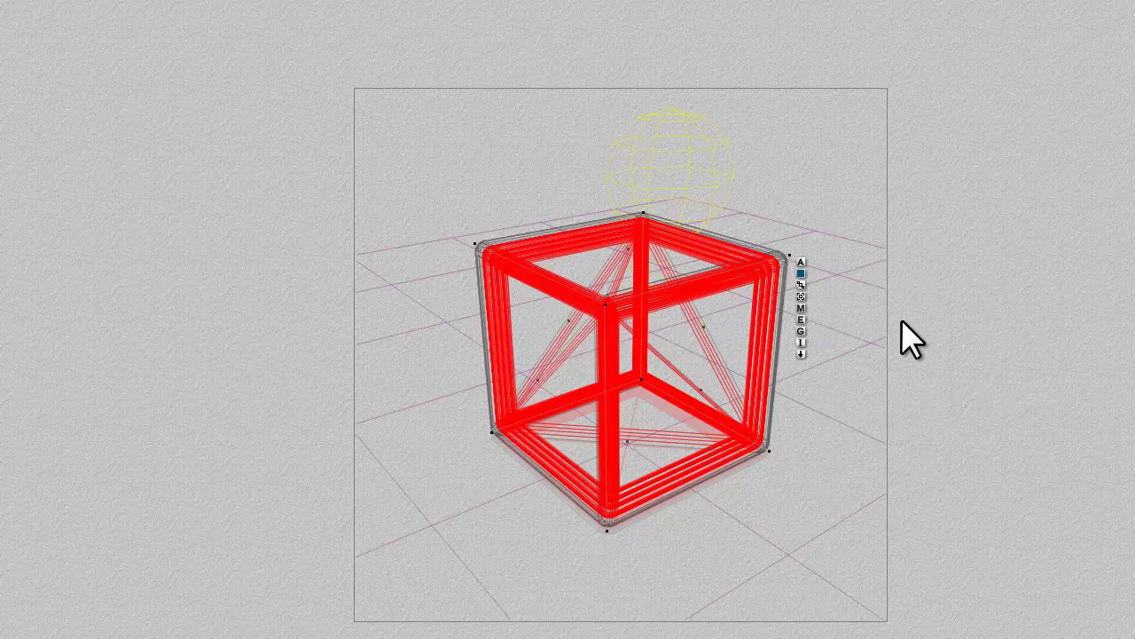
Set the inner cubes' material transparency to 80, render the scene and accept the render options
left_click(801, 308)
left_click(449, 441)
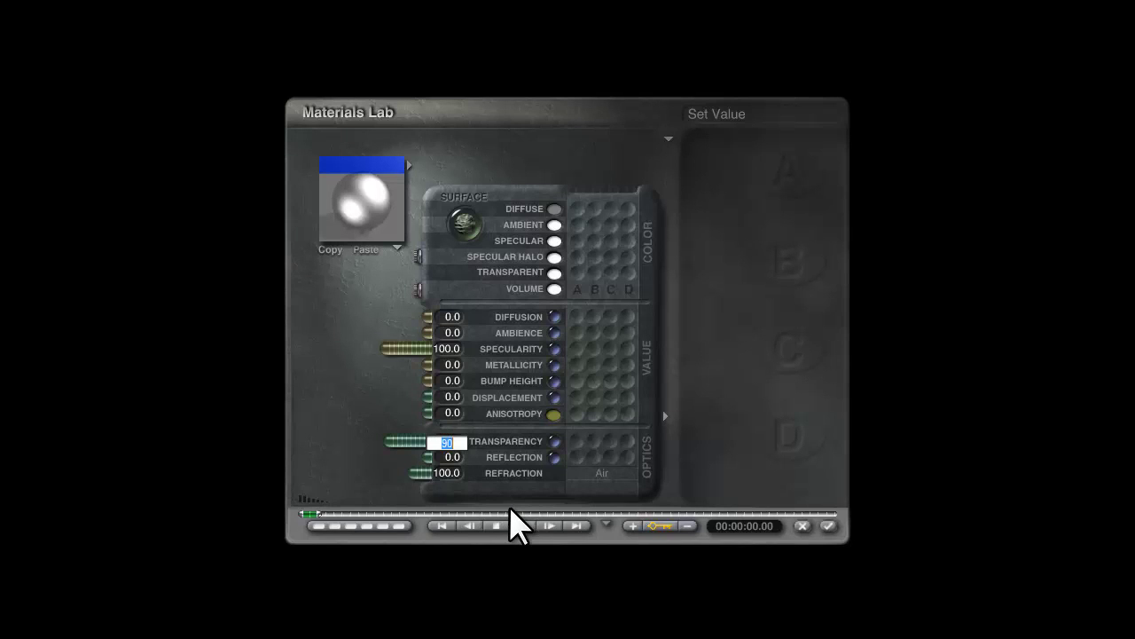
type("80")
key("Return")
left_click(828, 526)
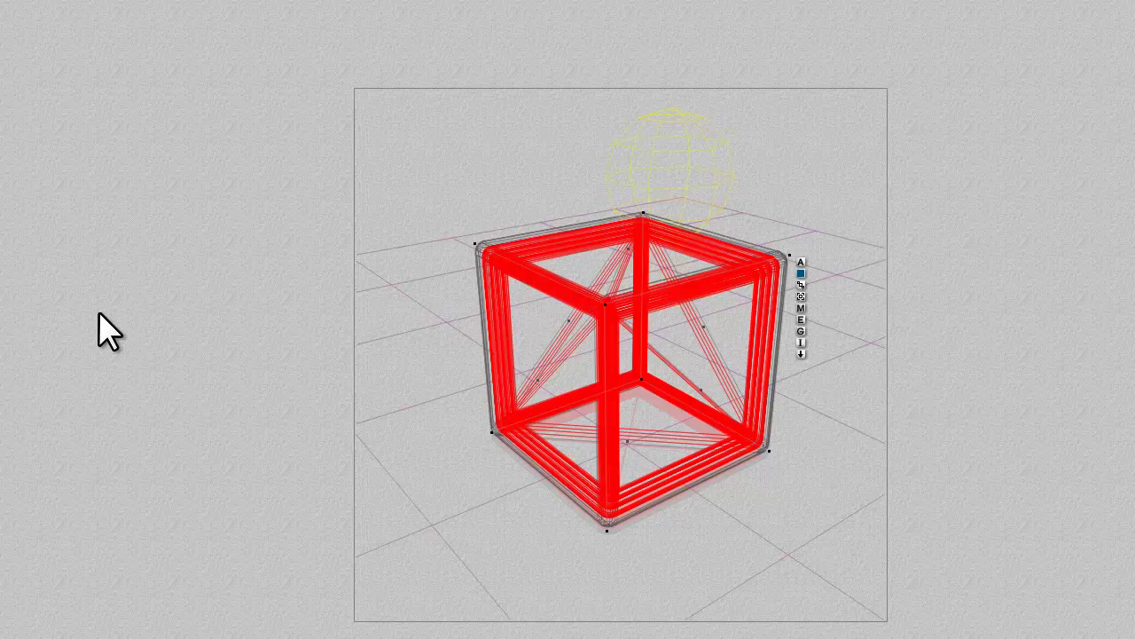
key("ctrl+r")
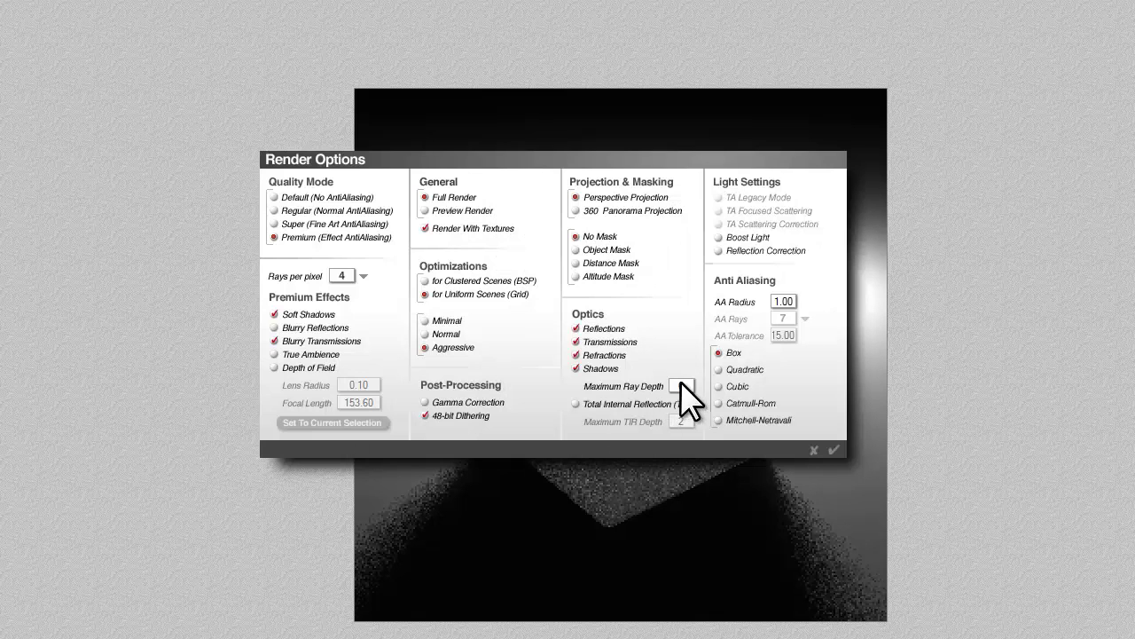
left_click(833, 450)
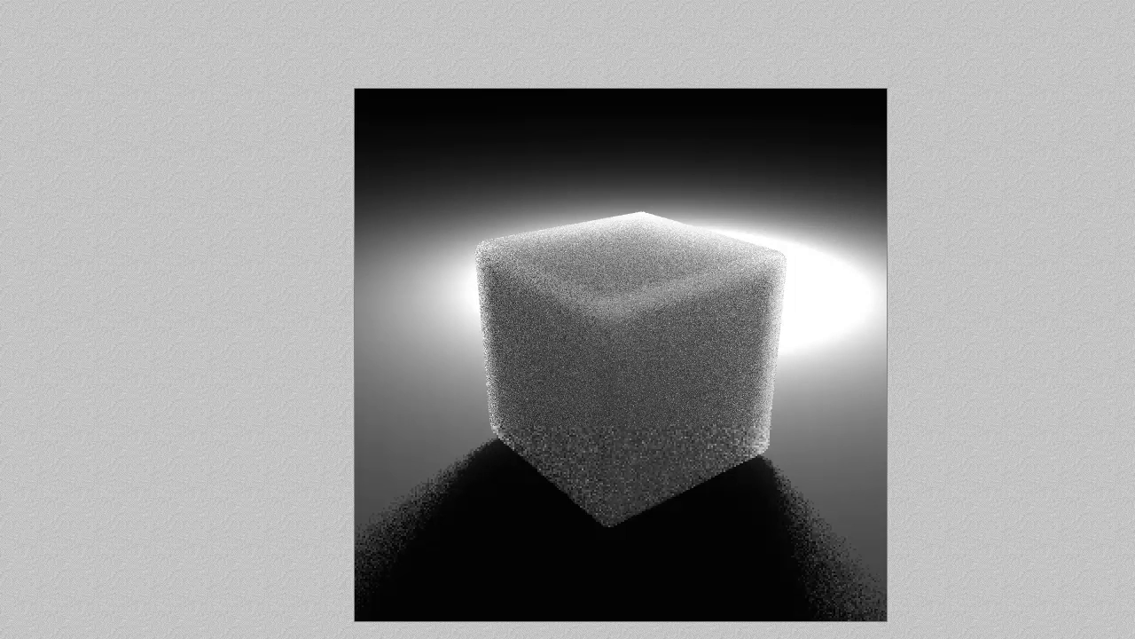
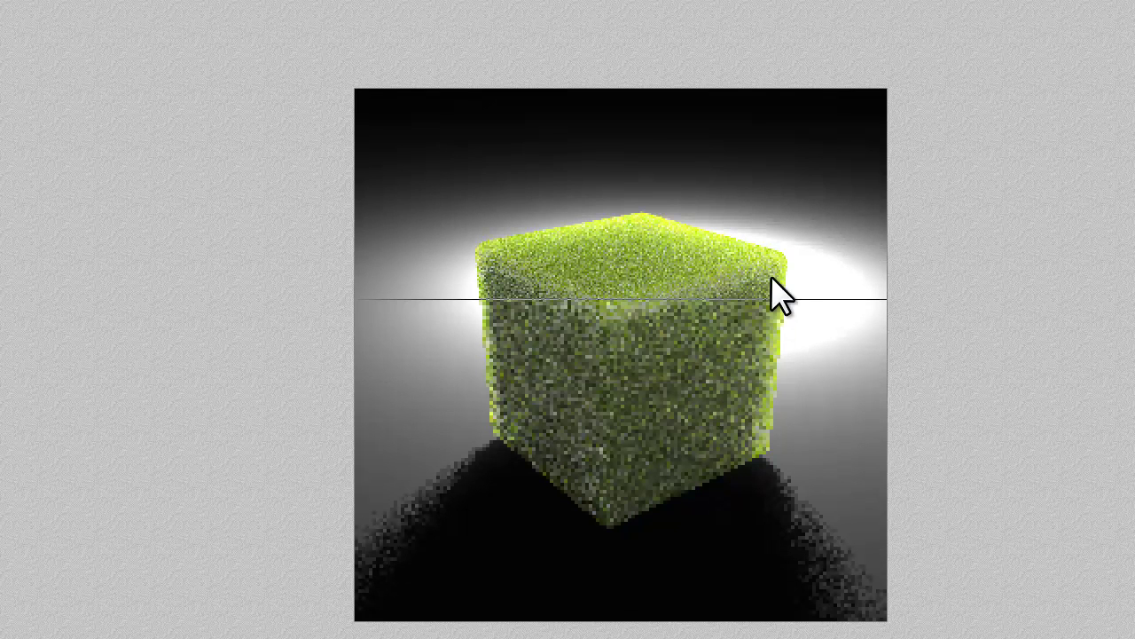
Reduce the specularity of the inner cubes' material to 0, accept it and render the scene
key("Escape")
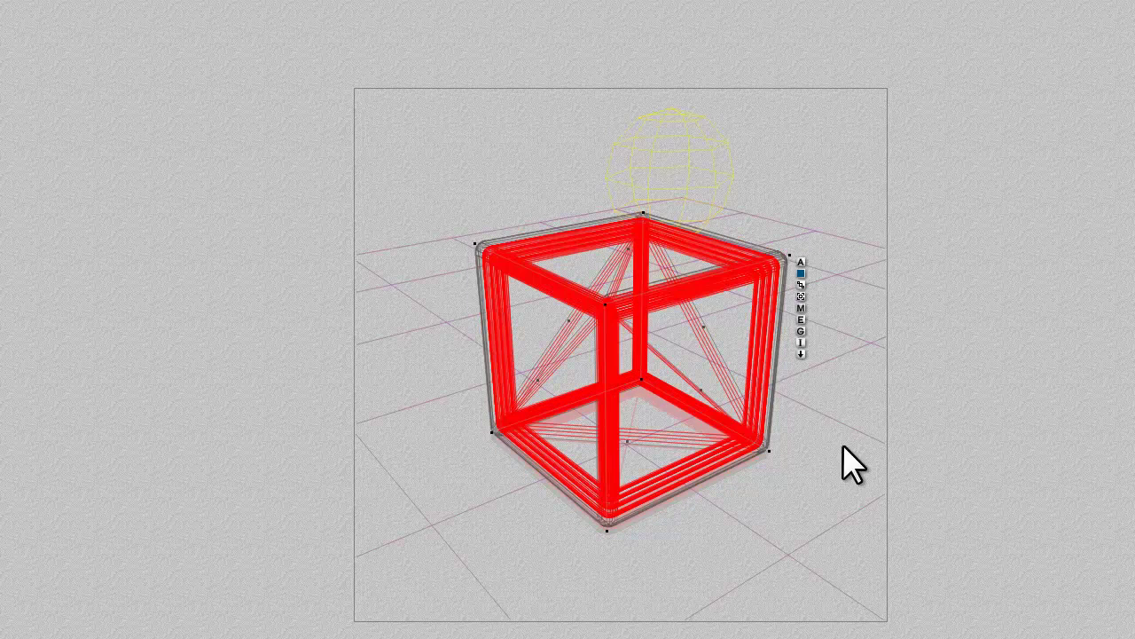
left_click(810, 302)
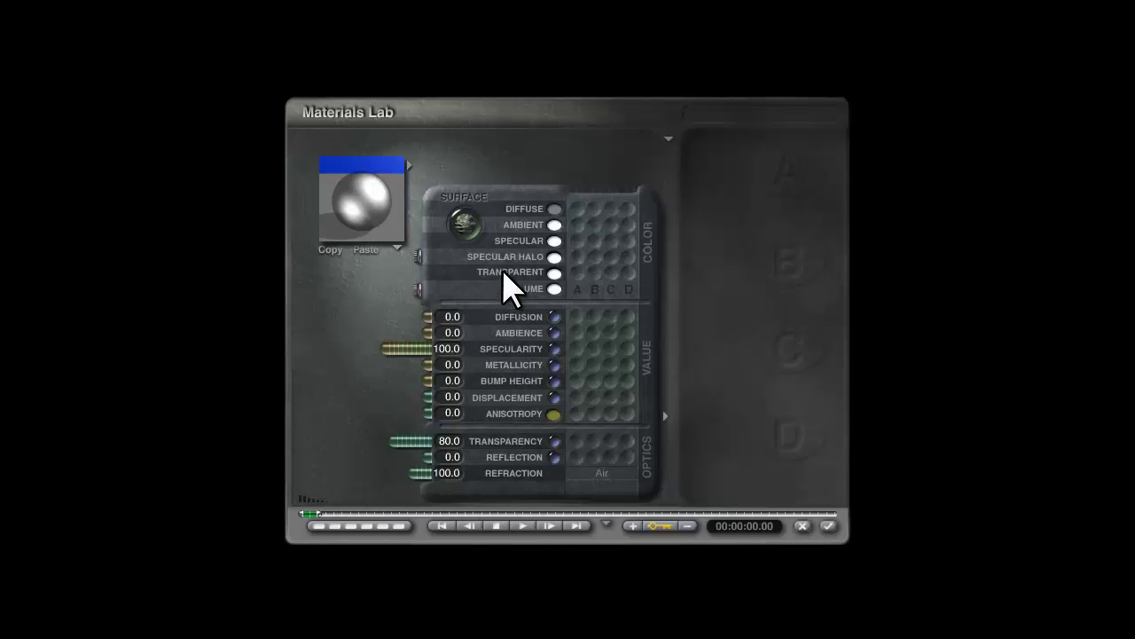
left_click_drag(405, 349, 383, 349)
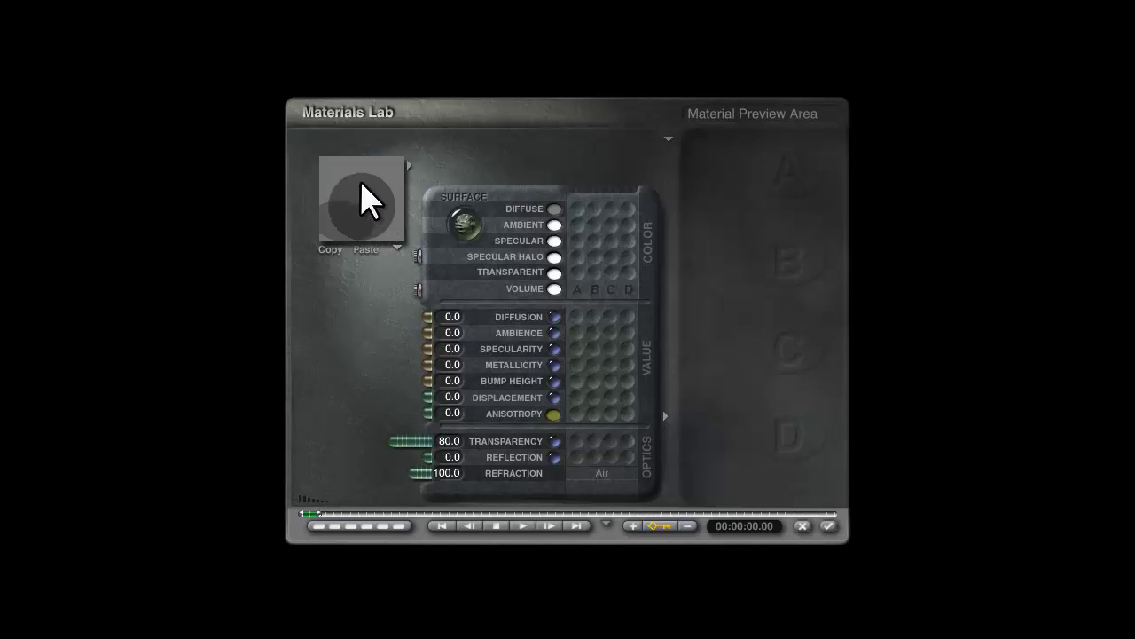
left_click(828, 526)
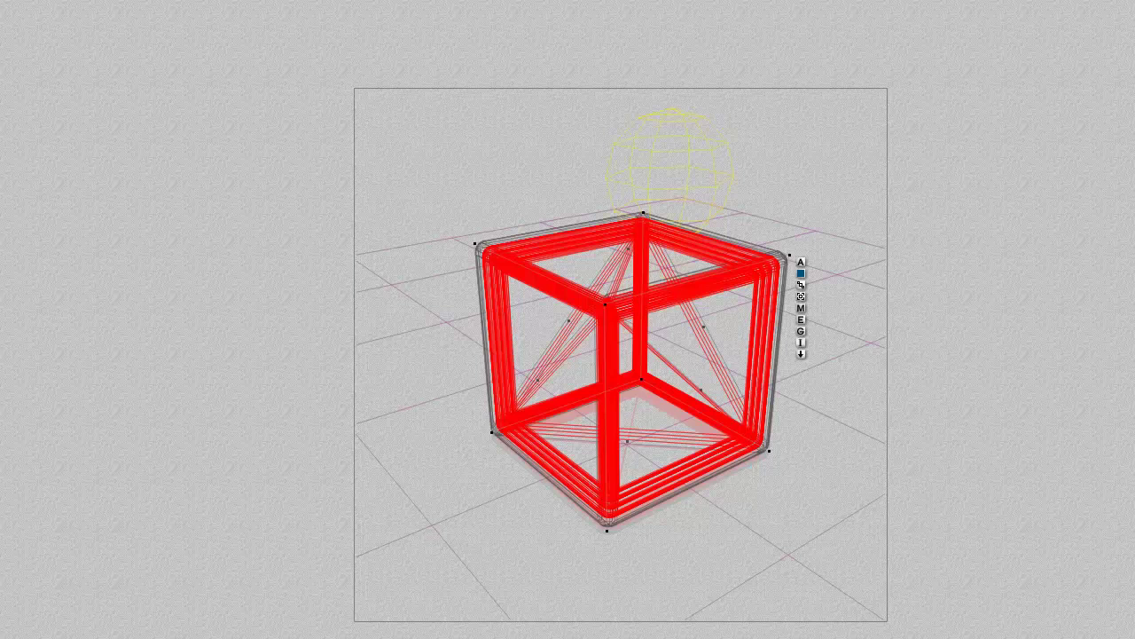
key("ctrl+r")
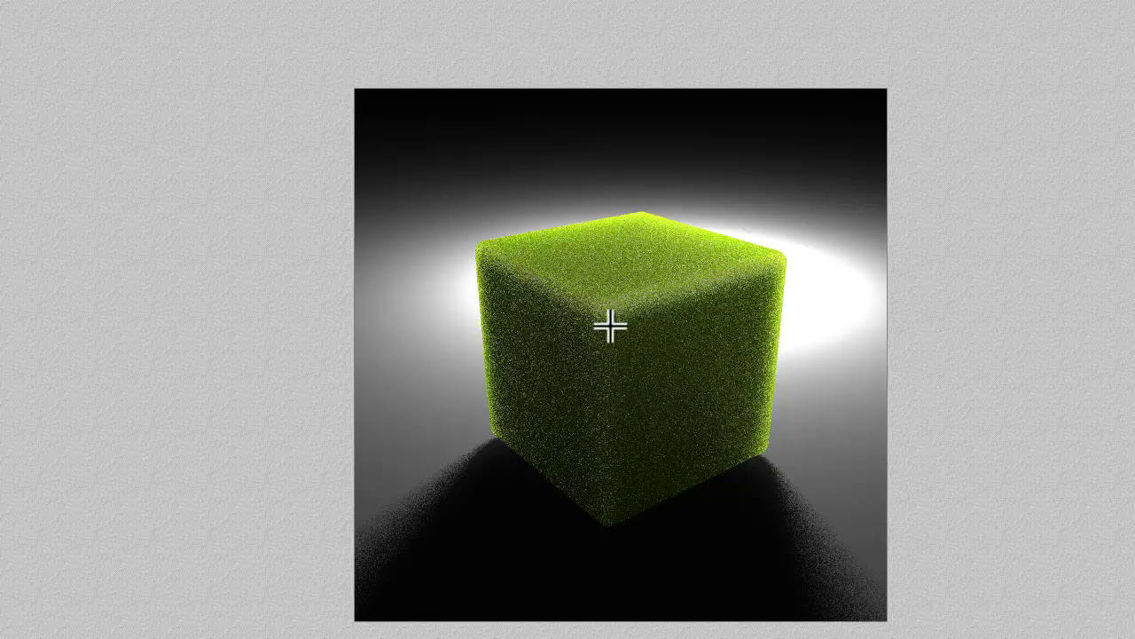
Select the outer rounded cube, set its material's reflection to 10 and render the scene
key("Escape")
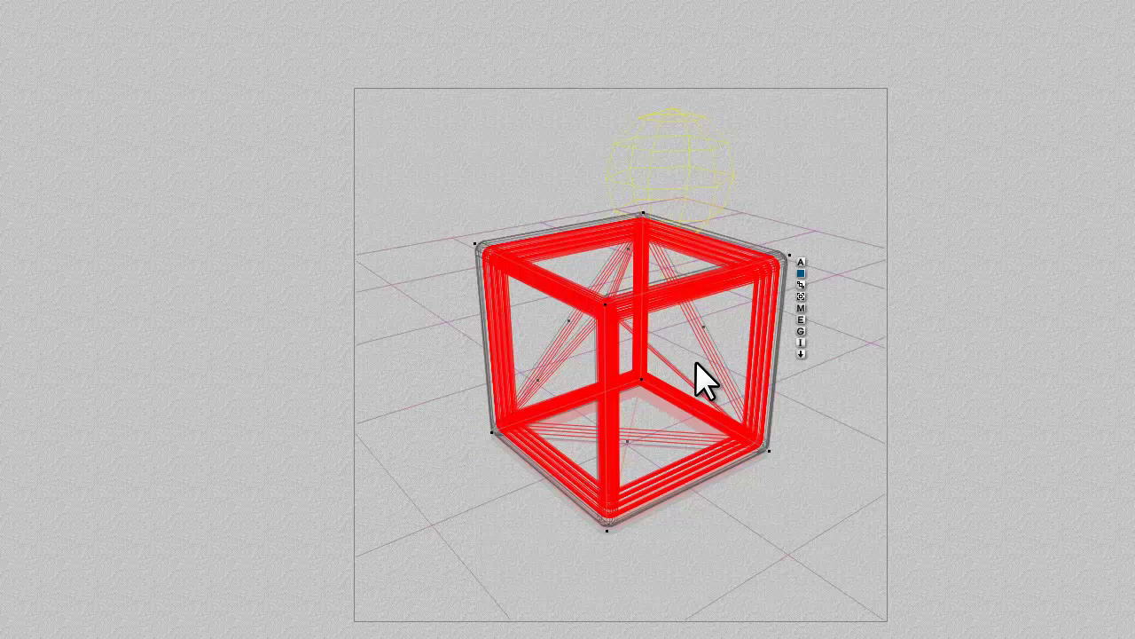
left_click(779, 292, "ctrl")
left_click(793, 302)
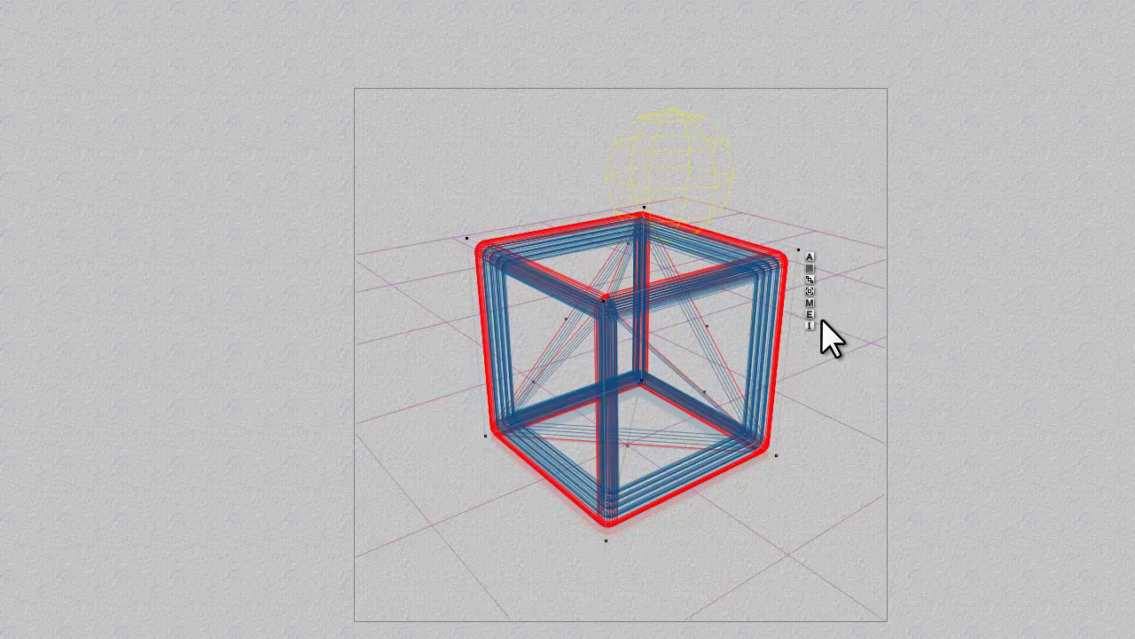
left_click(803, 295)
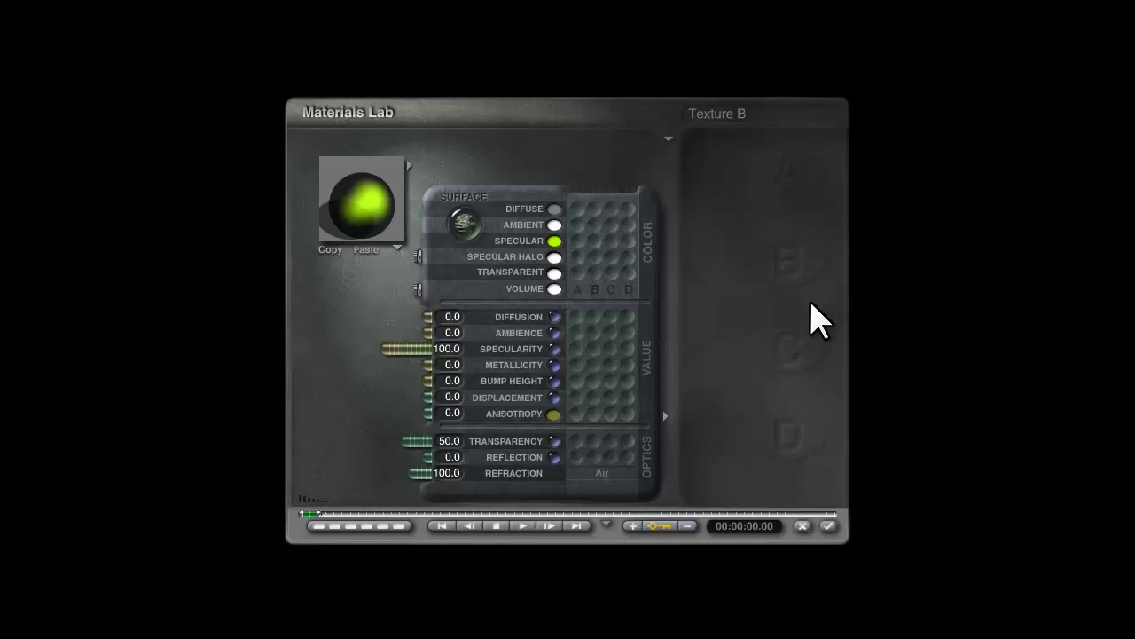
left_click(454, 456)
type("10")
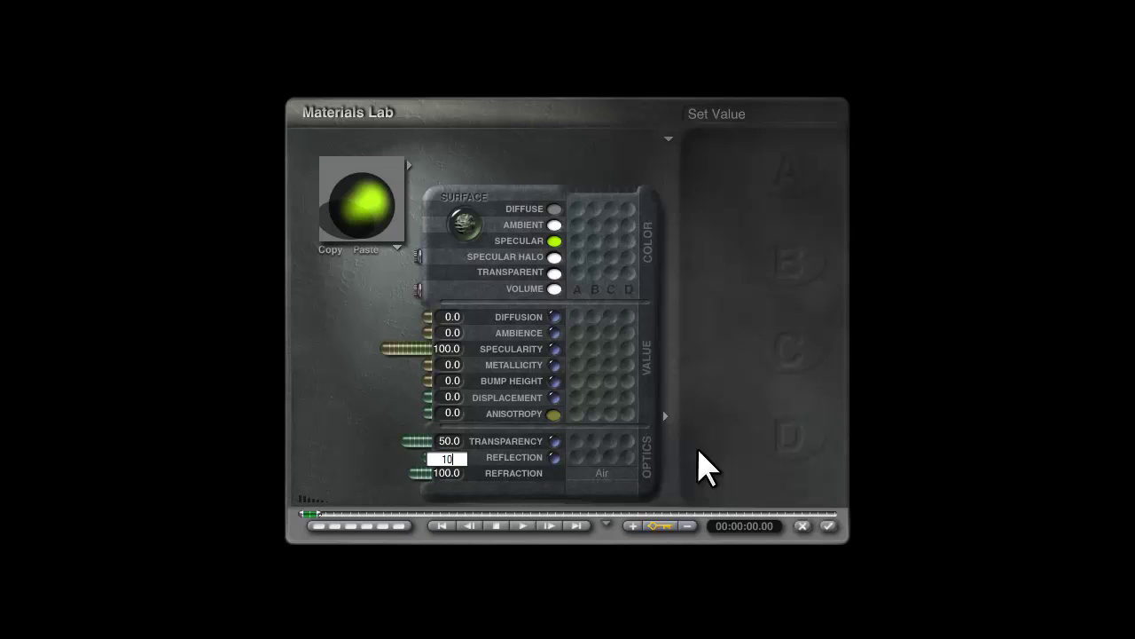
key("Return")
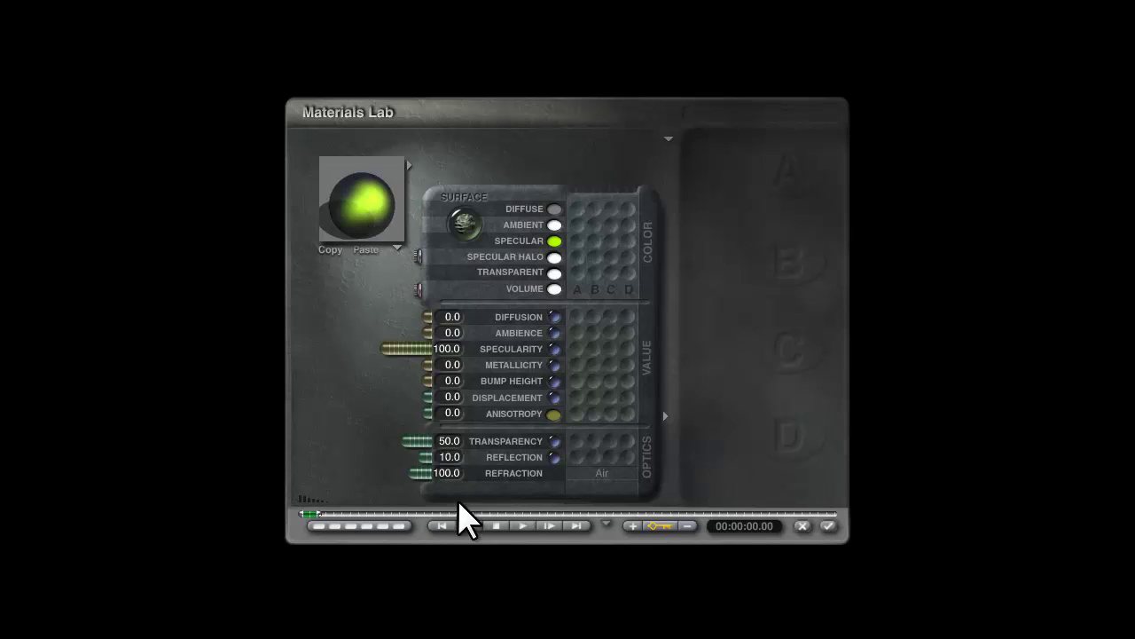
left_click(827, 526)
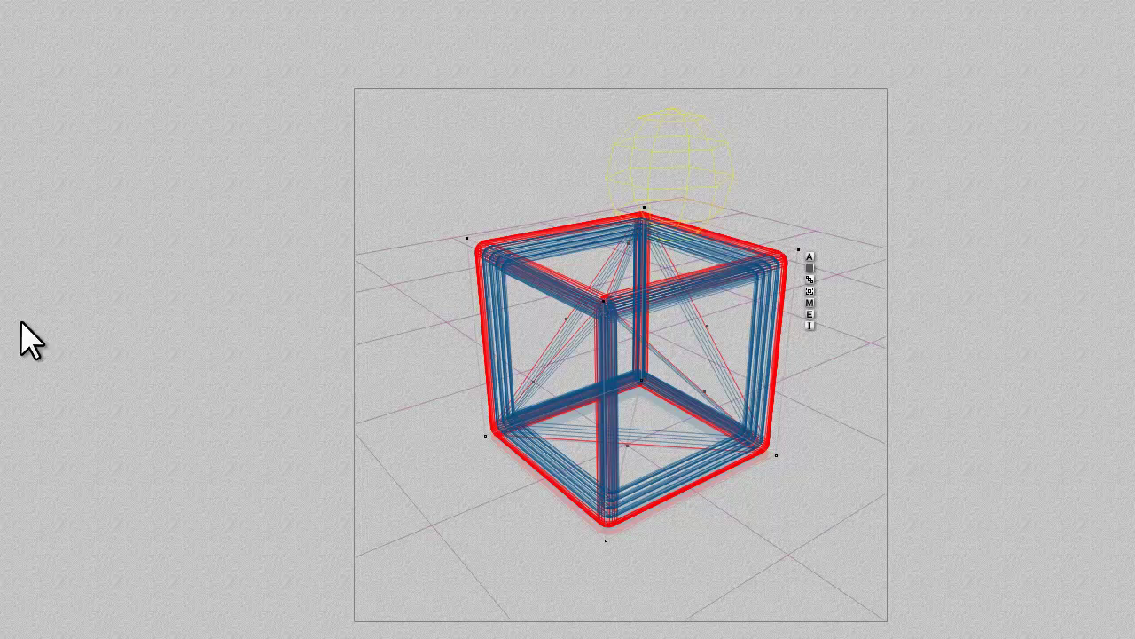
key("ctrl+r")
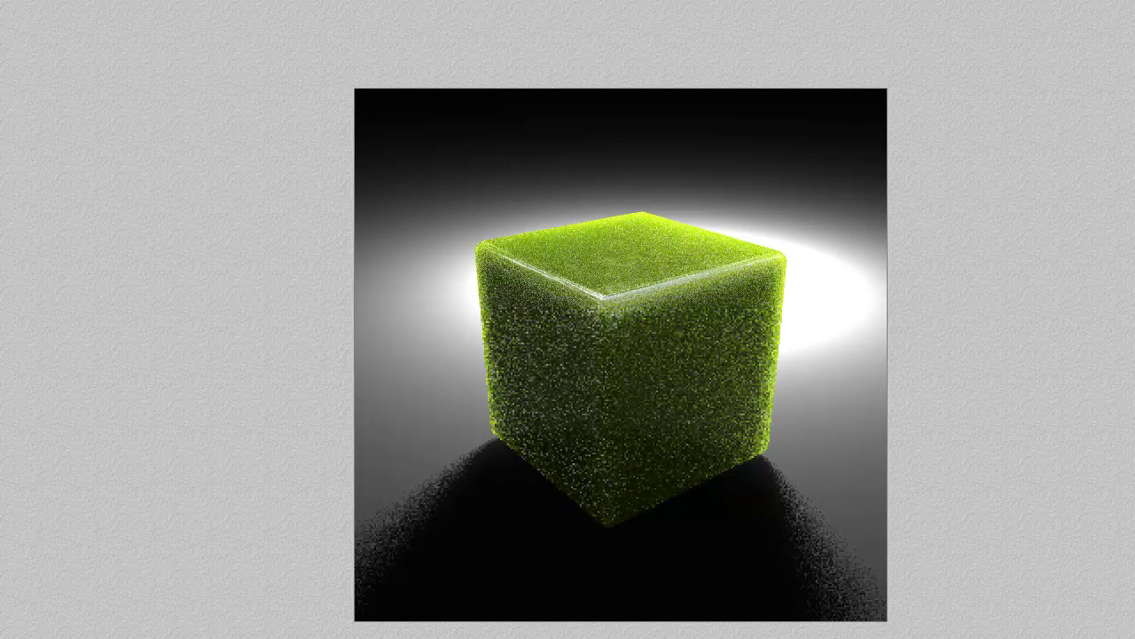
Set the render options to 64 rays per pixel and start a new render
key("ctrl+shift+r")
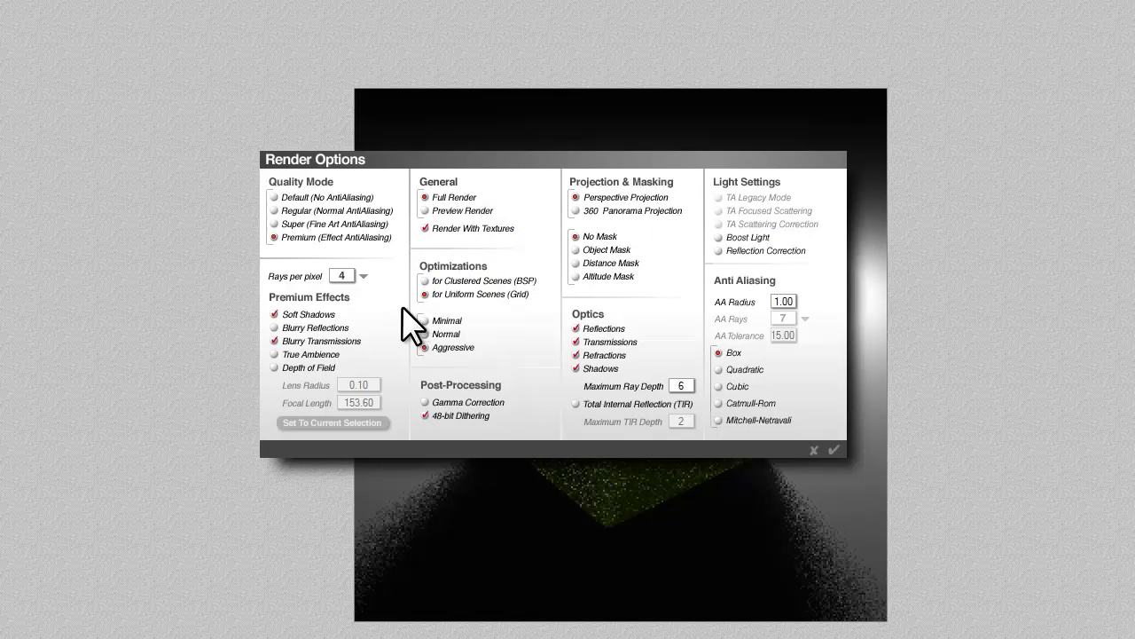
left_click(363, 276)
left_click(396, 363)
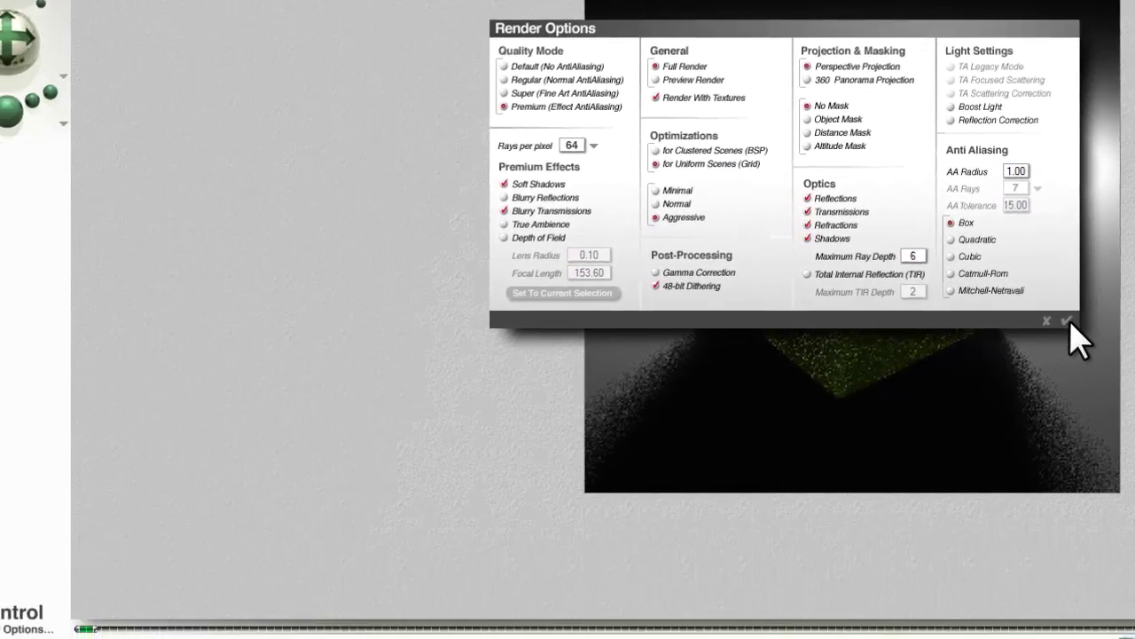
left_click(1067, 320)
left_click(11, 114)
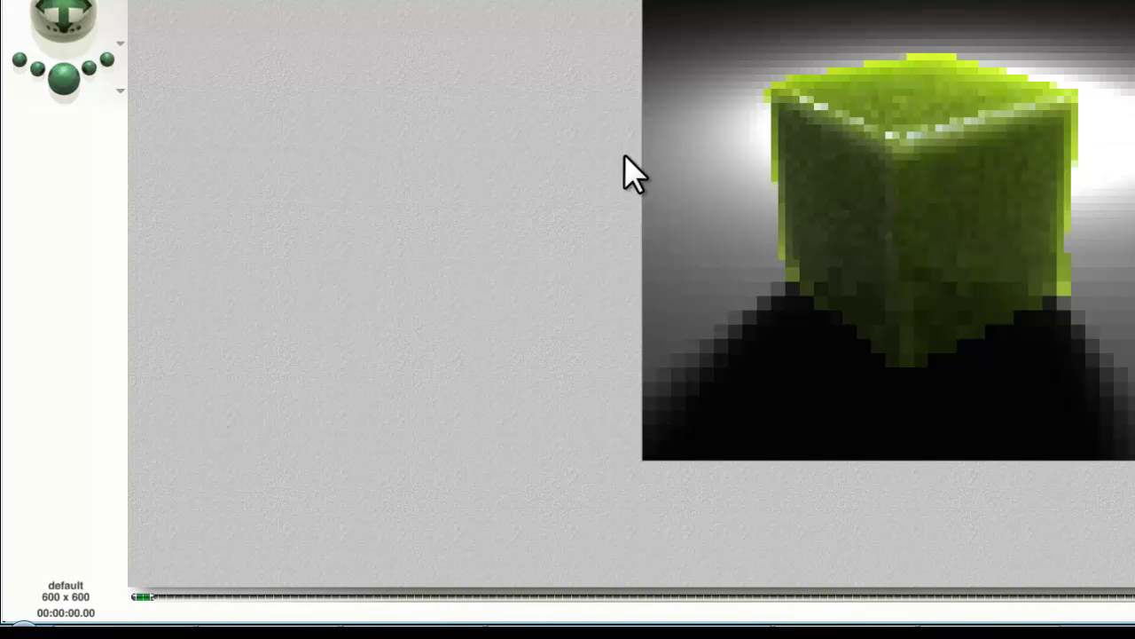
Stop the render, edit the Maximum Ray Depth in the render options, accept them and render again
key("Escape")
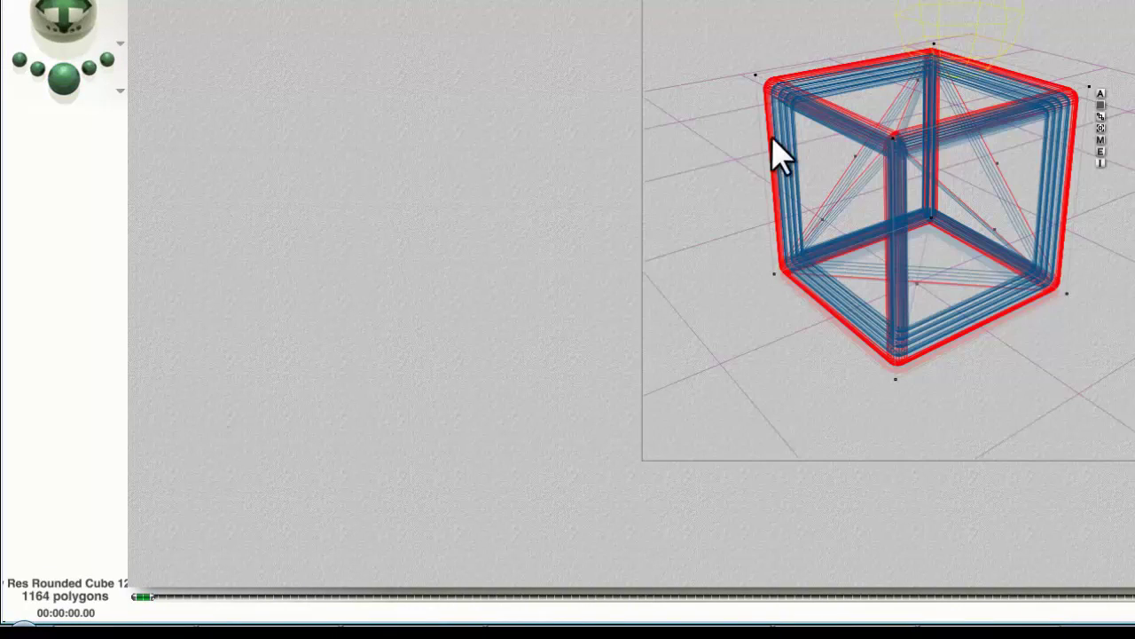
left_click(121, 89)
left_click(203, 187)
left_click(971, 223)
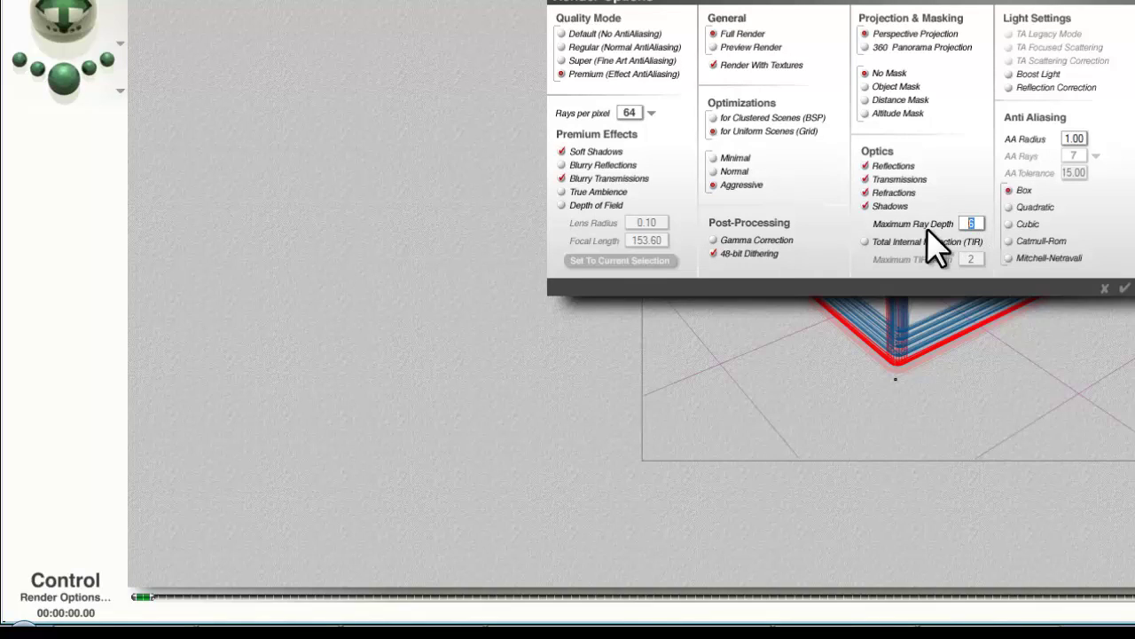
left_click(1124, 288)
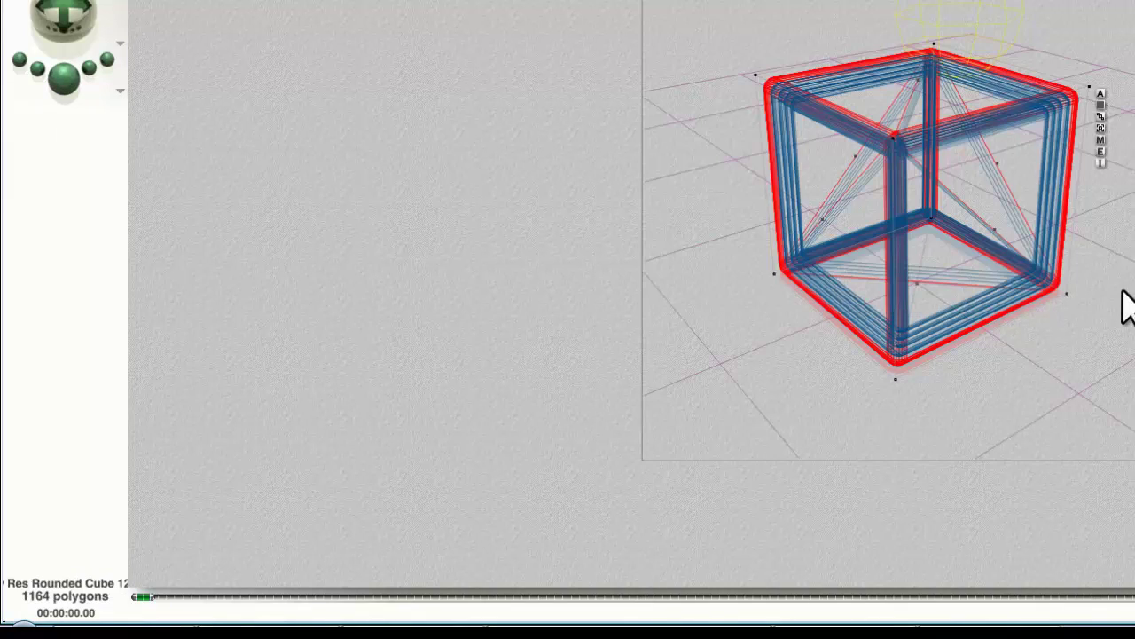
left_click(71, 88)
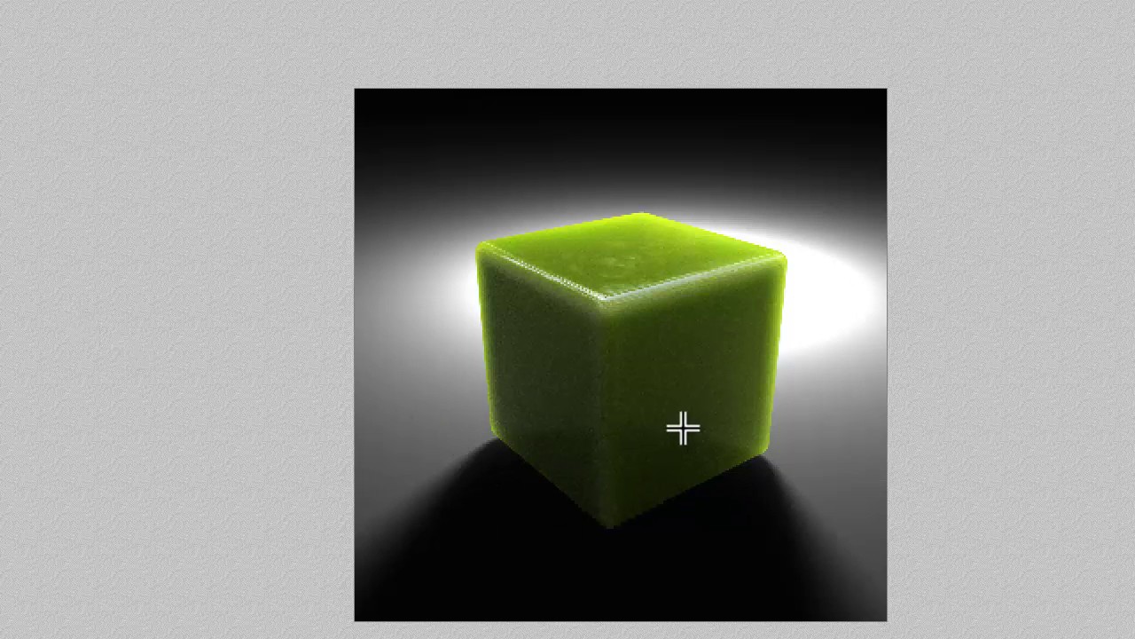
Stop the render, select the ground plane and set its material's reflection to 100
key("Escape")
right_click(829, 492)
left_click(850, 500)
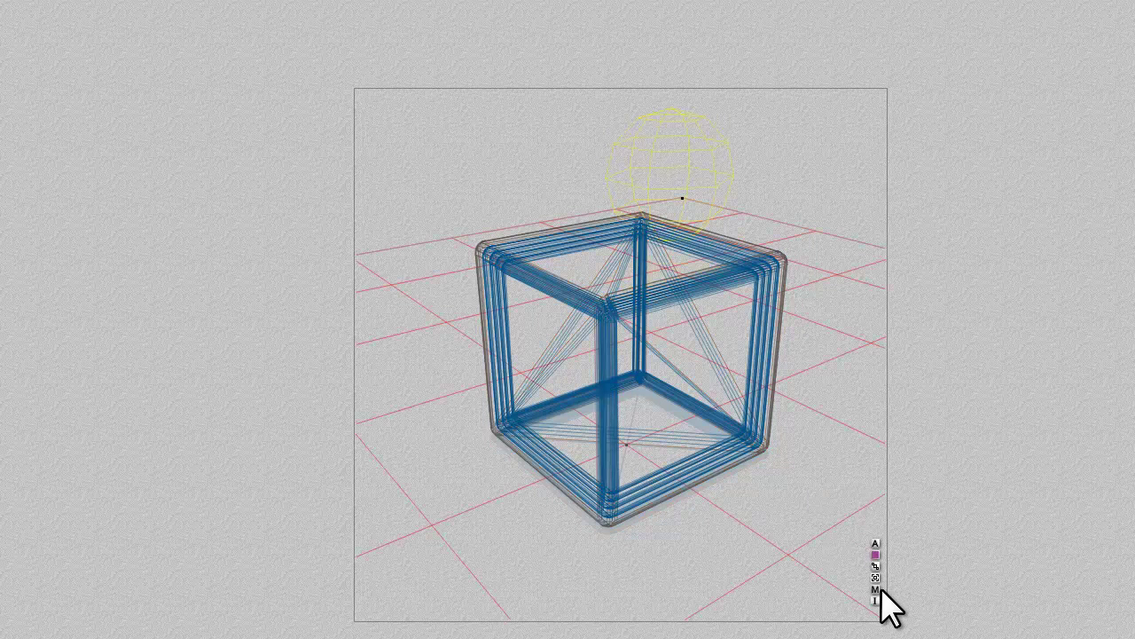
left_click(876, 589)
left_click(452, 458)
type("1")
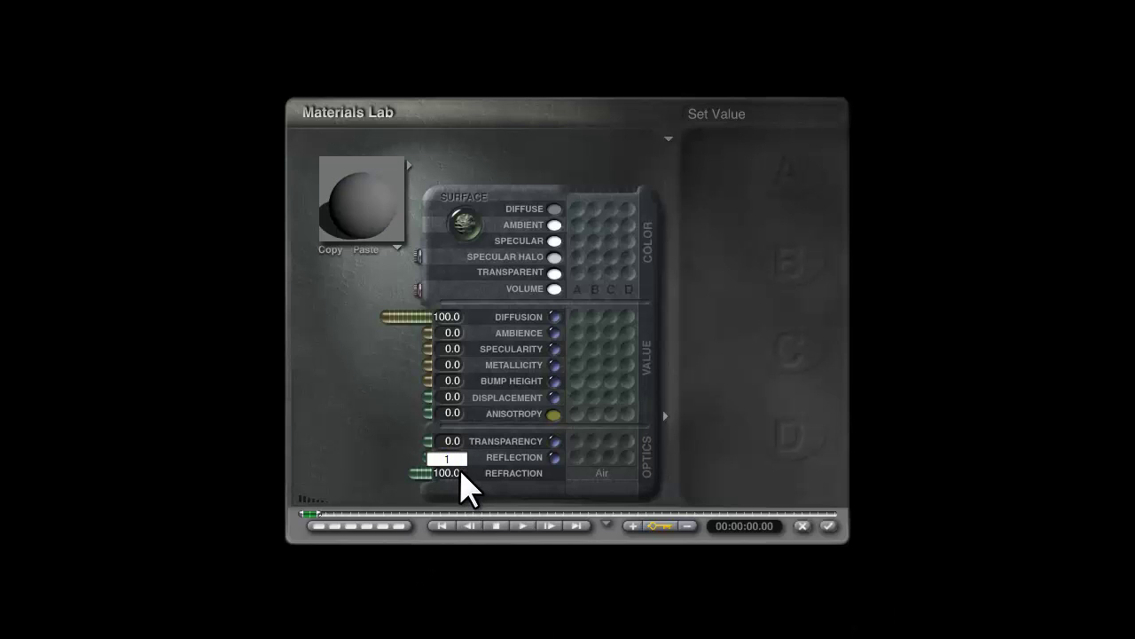
type("5")
key("Return")
left_click_drag(413, 457, 224, 461)
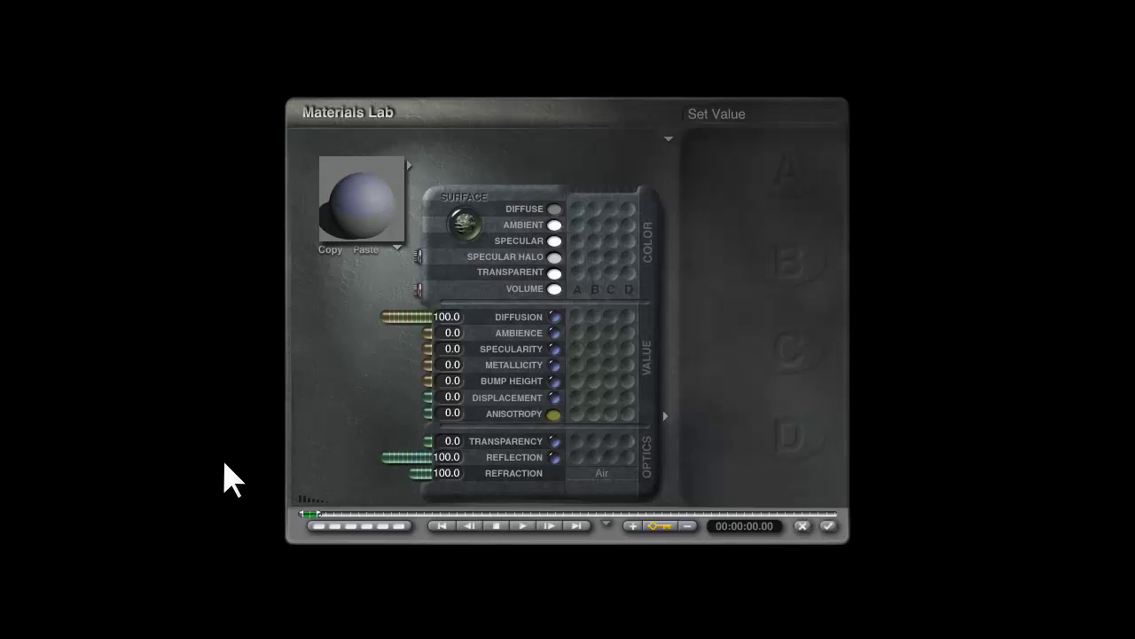
Set the ground plane material's diffusion to 0, metallicity to 100 and diffuse colour to black, then accept it and render
left_click_drag(393, 315, 544, 390)
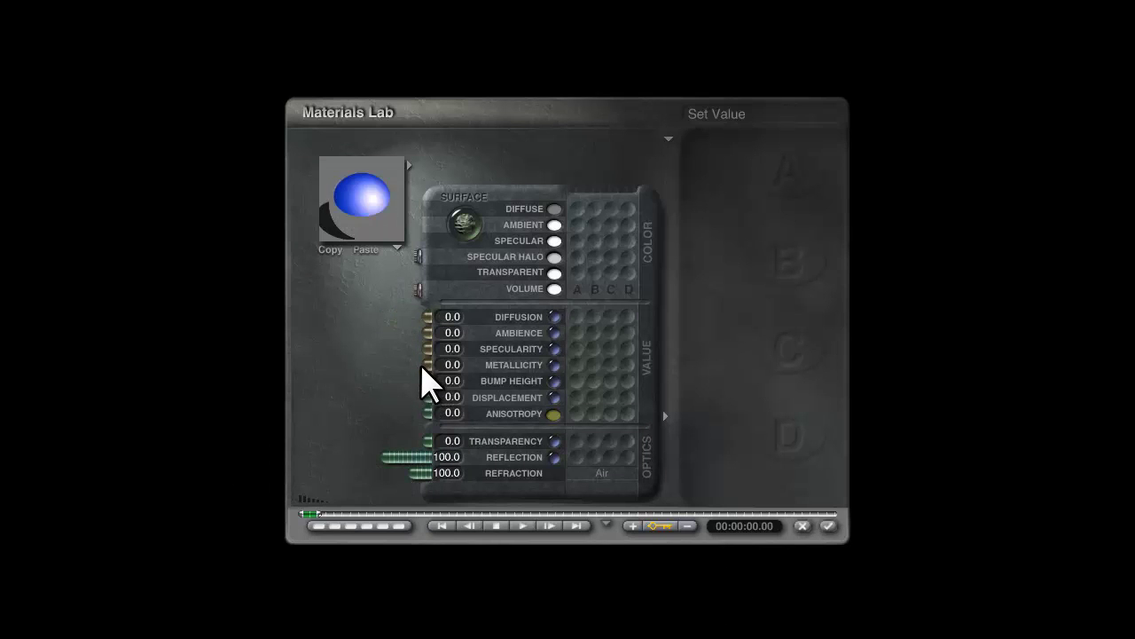
left_click(425, 365)
left_click(554, 209)
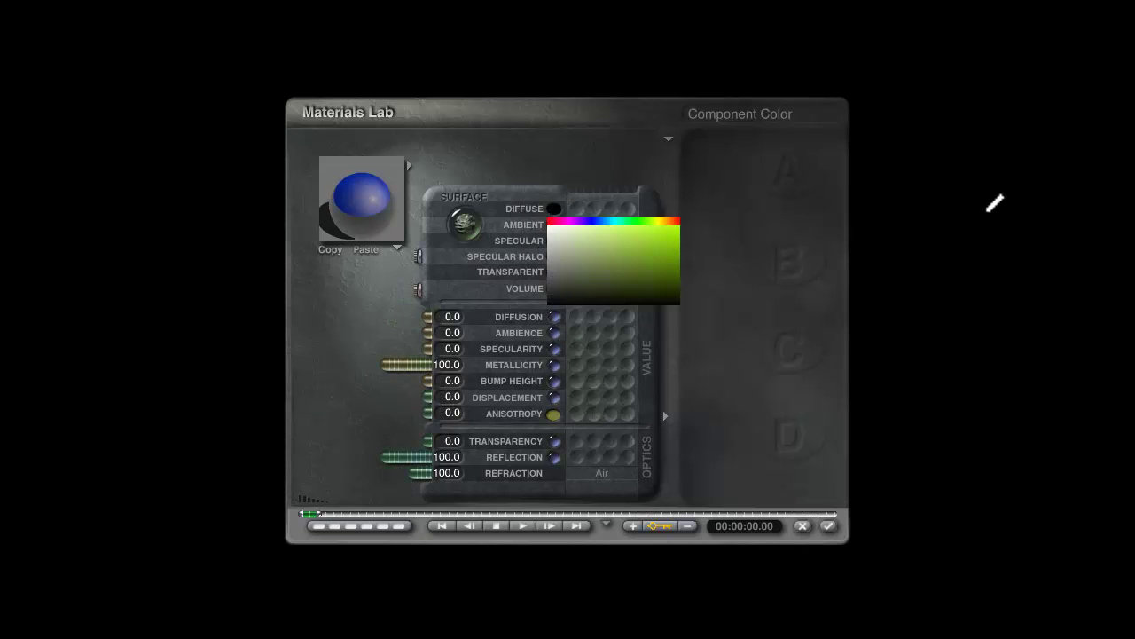
left_click(973, 247)
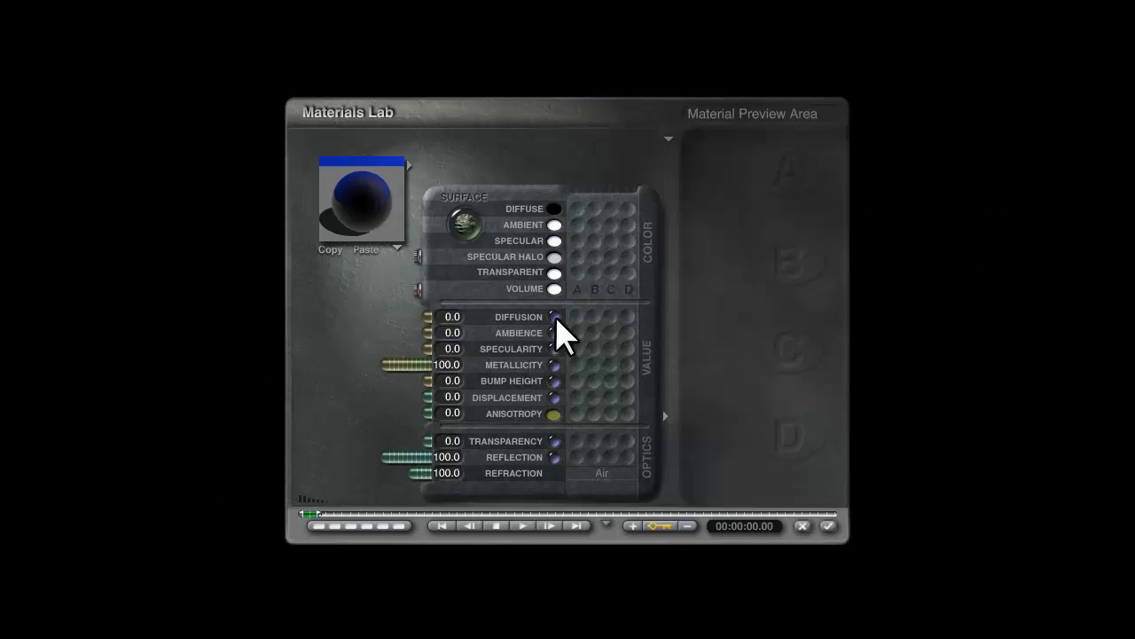
left_click(825, 527)
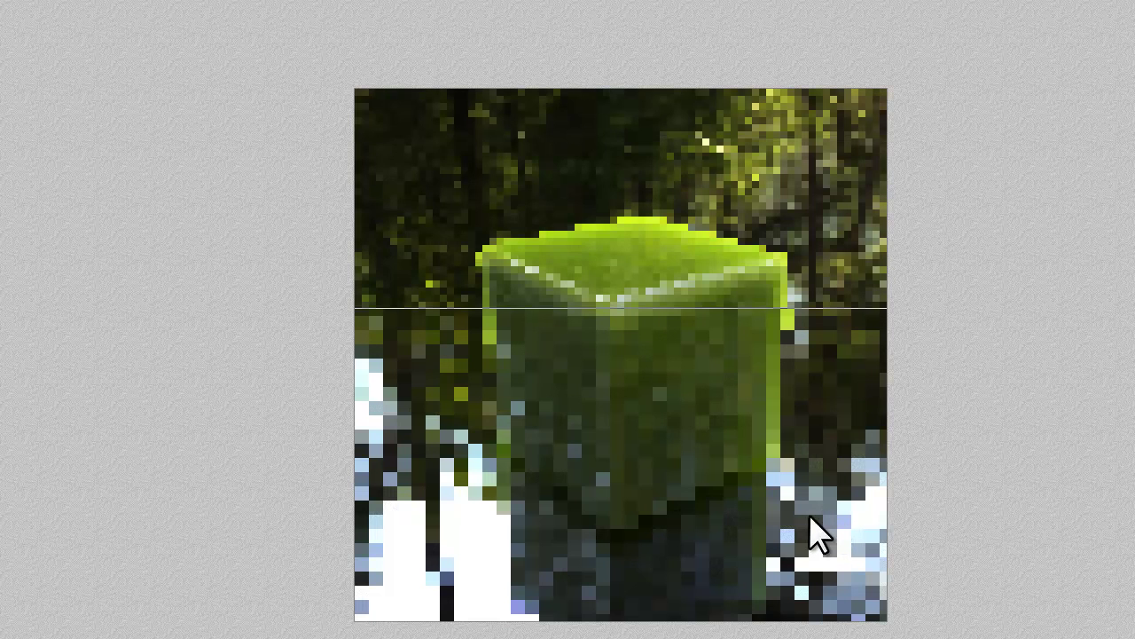
Try a reflection of 15 on the ground plane's material and render the scene
key("Escape")
left_click(879, 592)
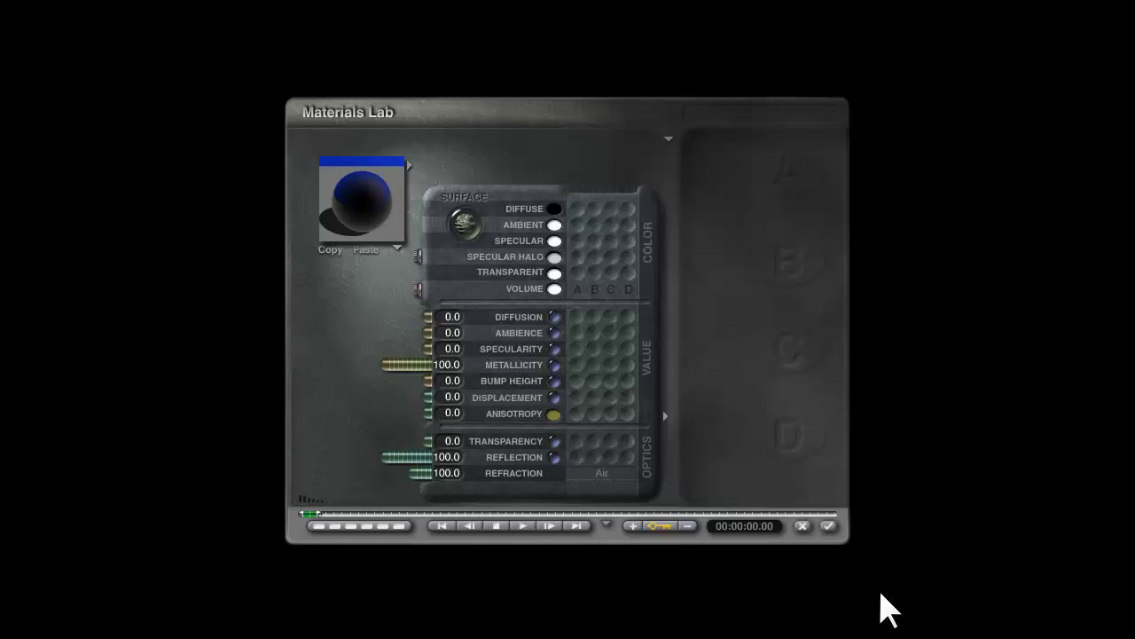
left_click(445, 459)
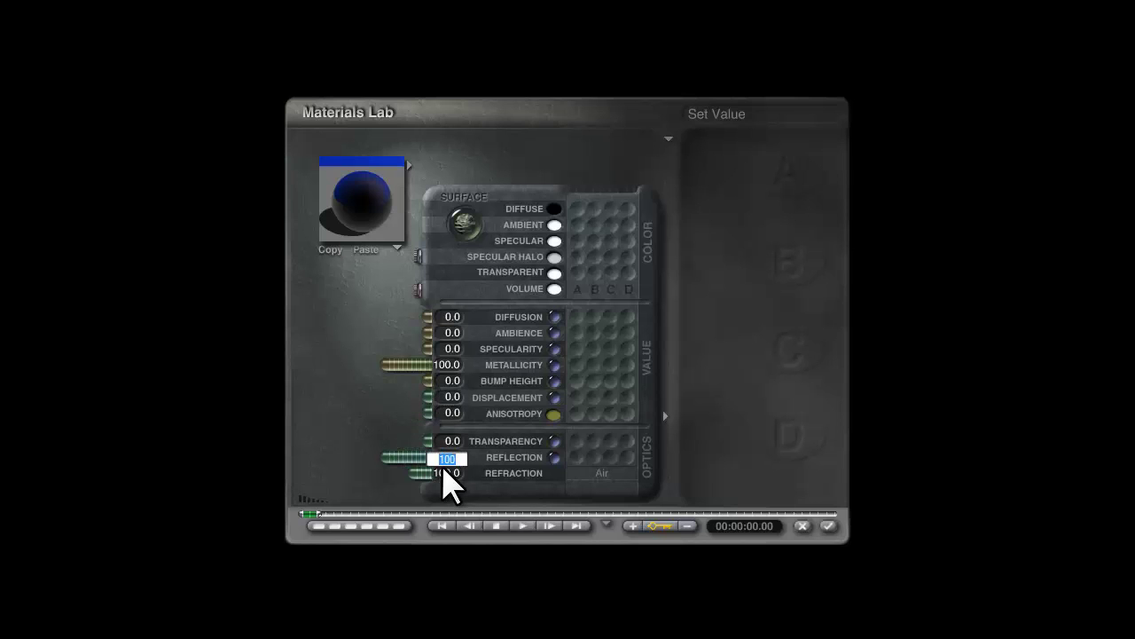
type("15")
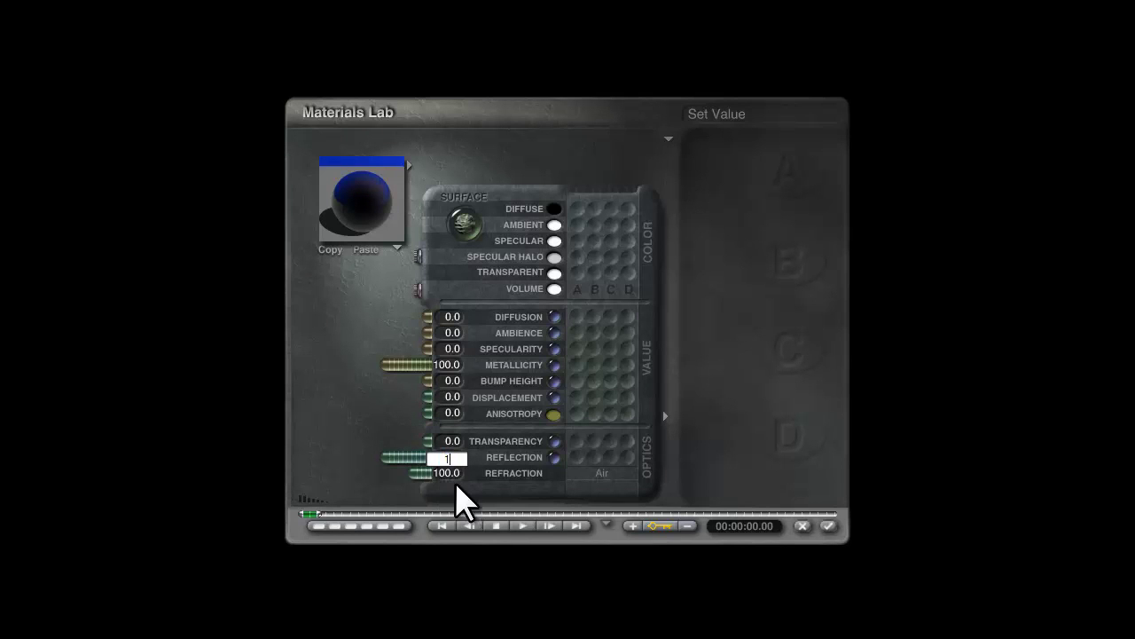
key("Return")
left_click(828, 528)
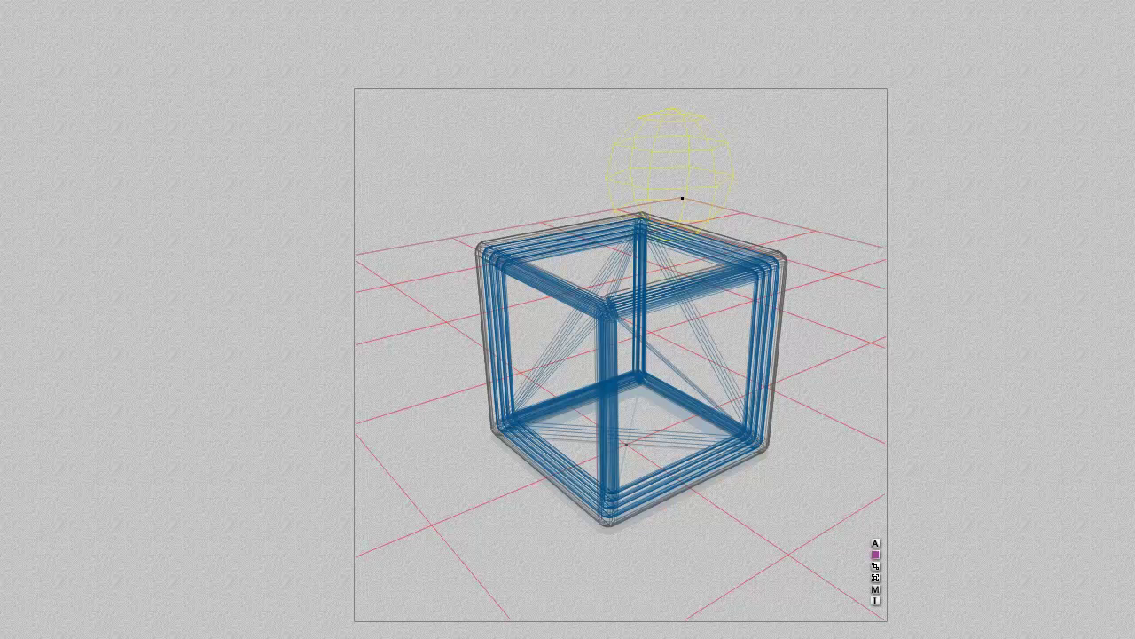
key("ctrl+r")
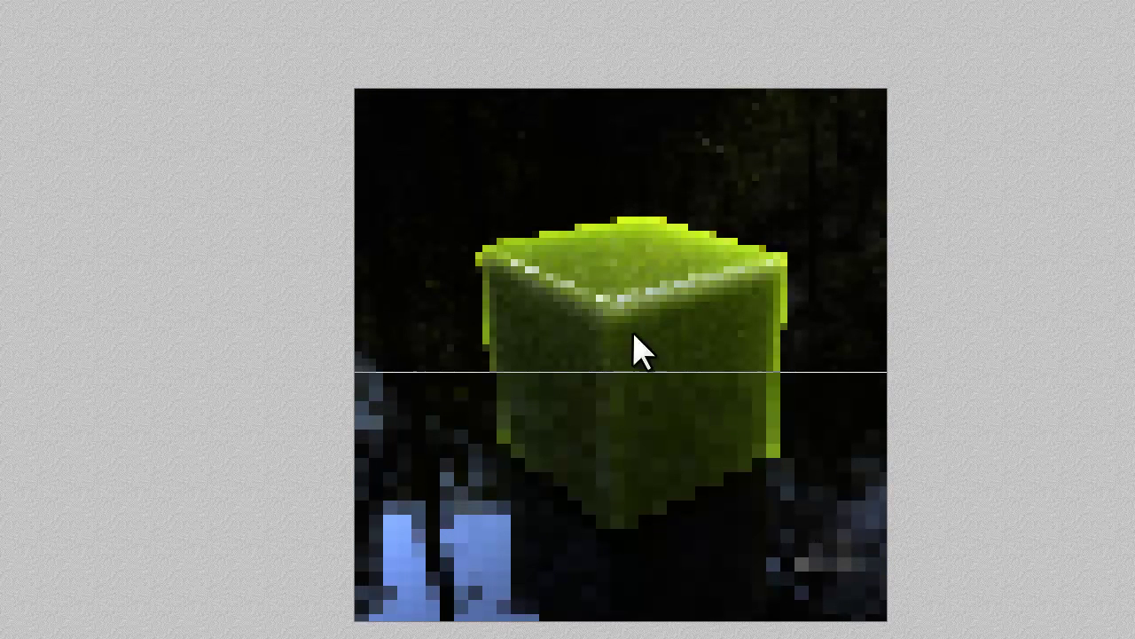
Set the ground plane material's reflection to 30, accept it and render the scene
key("Escape")
left_click(876, 590)
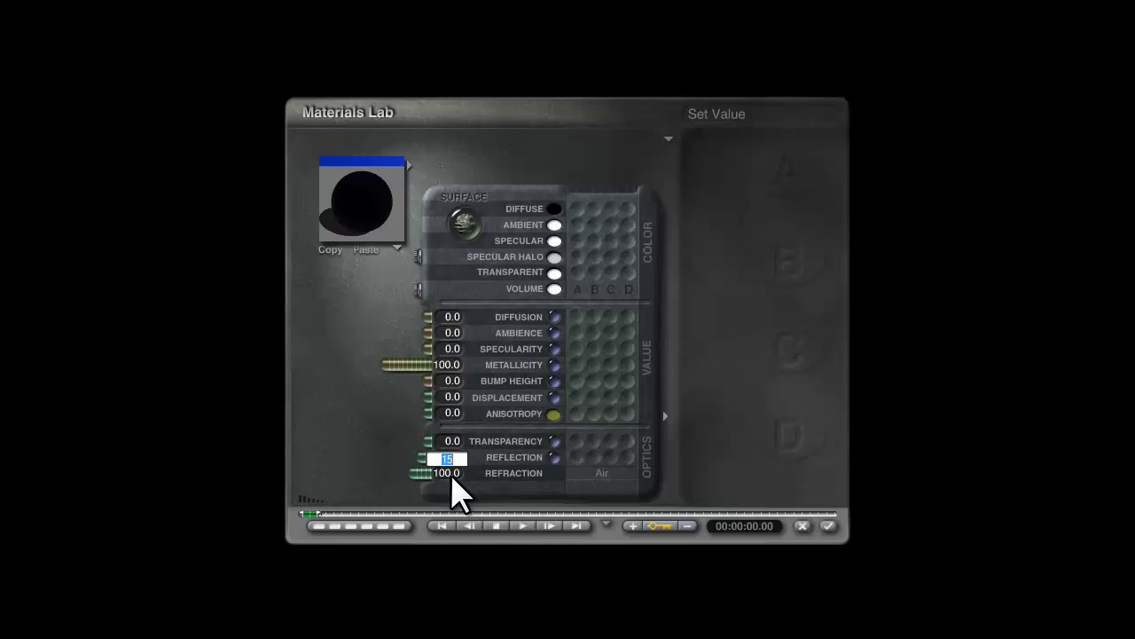
type("30")
key("Return")
left_click(828, 526)
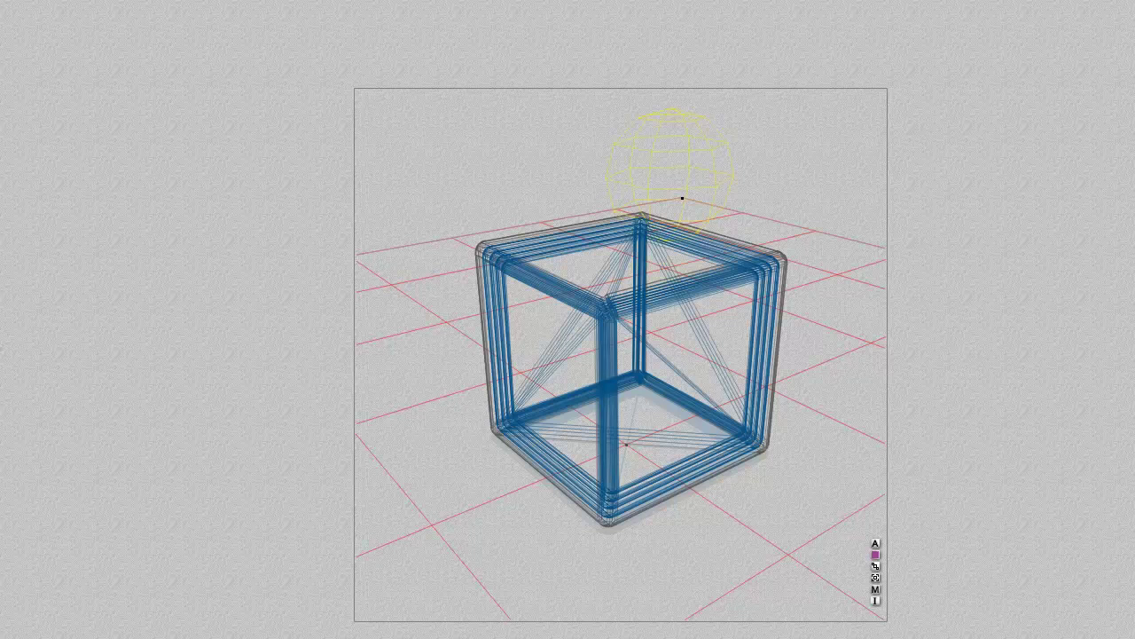
key("ctrl+r")
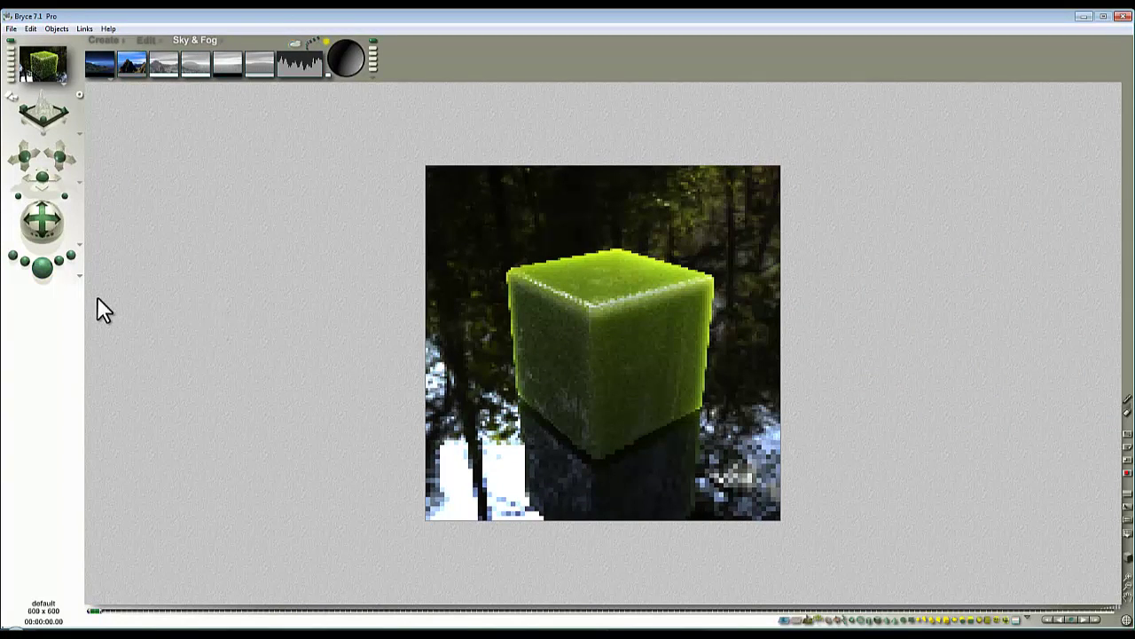
Change the rays per pixel in the render options and start a new render
left_click(79, 276)
left_click(123, 343)
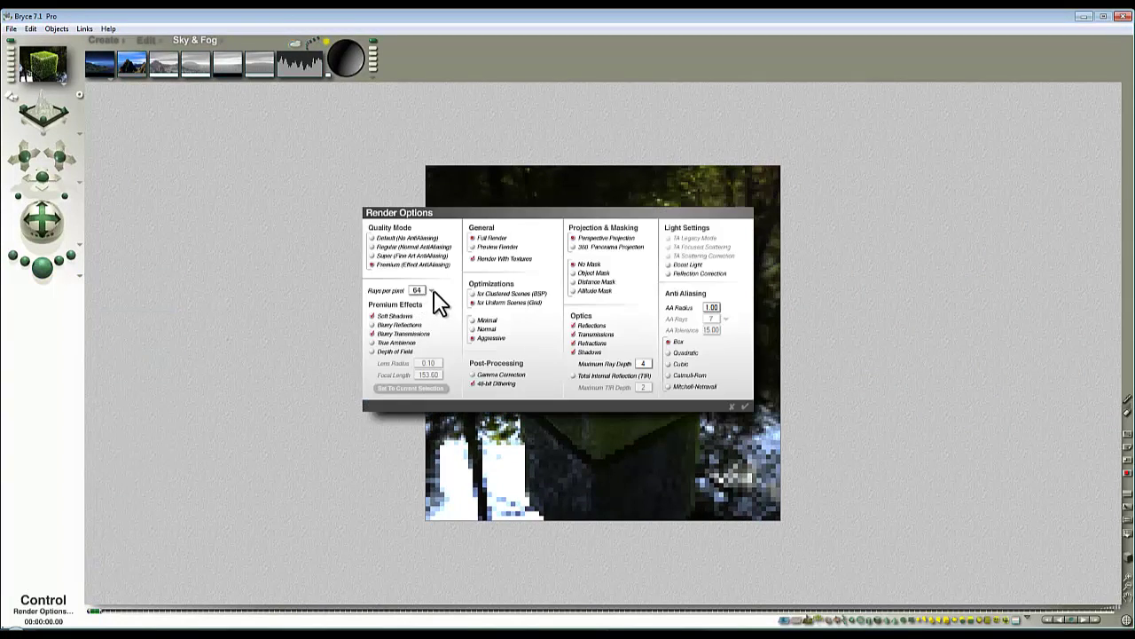
left_click(451, 369)
left_click(734, 405)
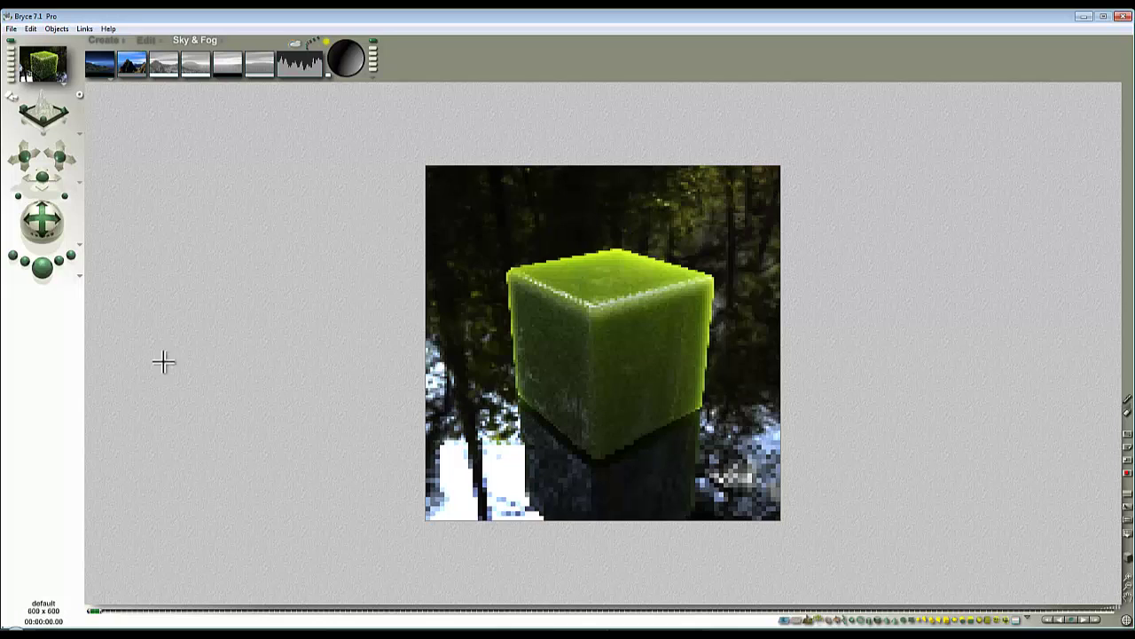
key("ctrl+r")
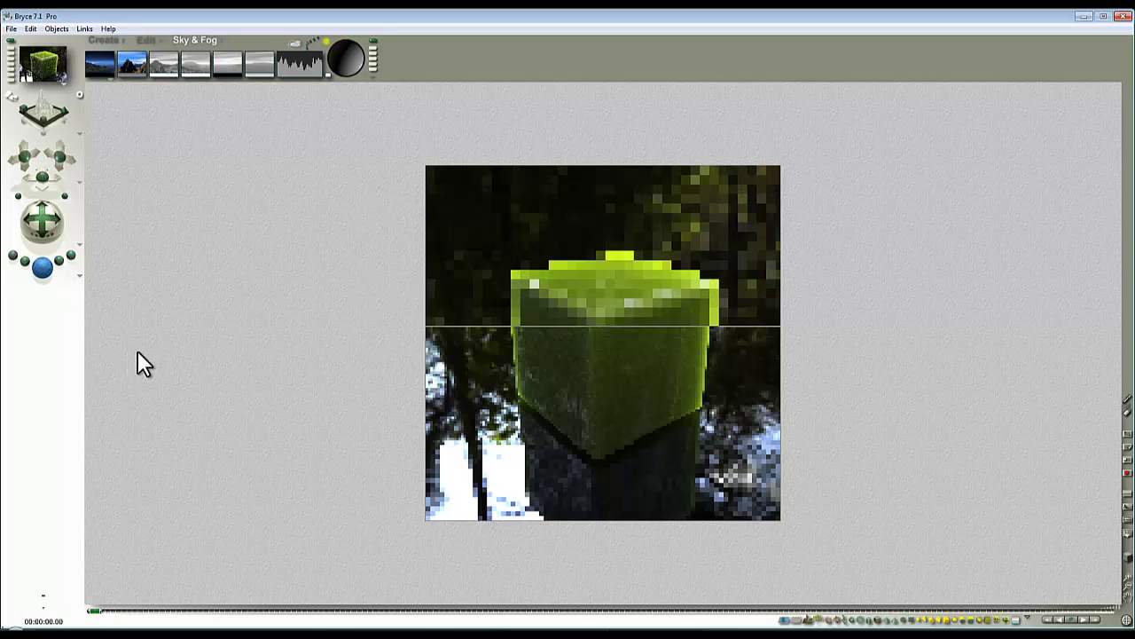